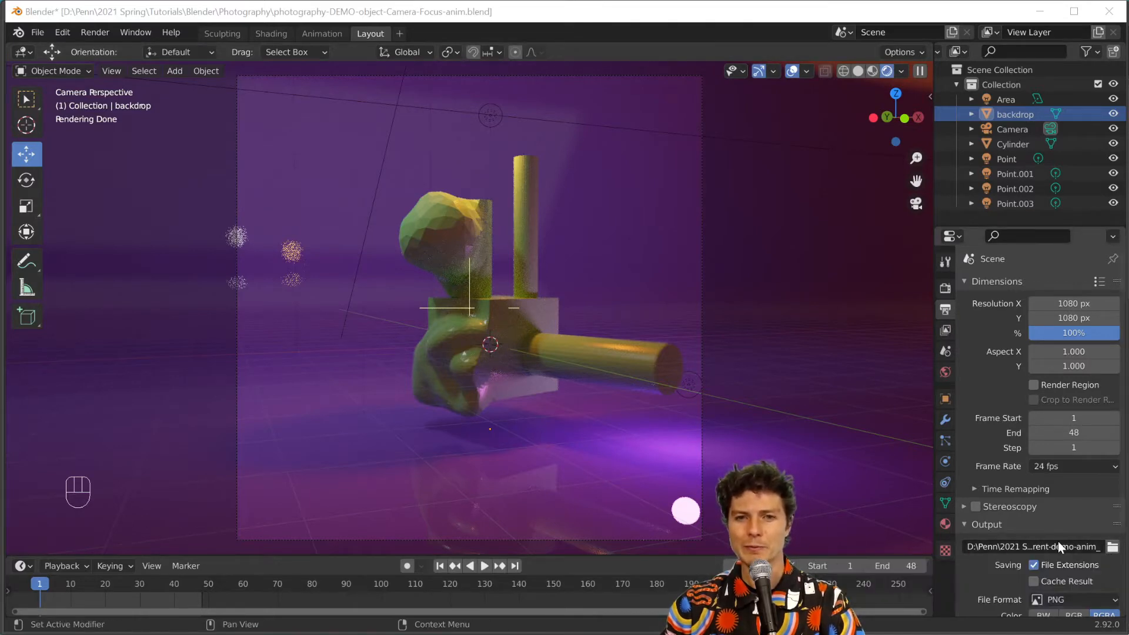
Render the current camera view as a still image and shift the render window aside
left_click(95, 32)
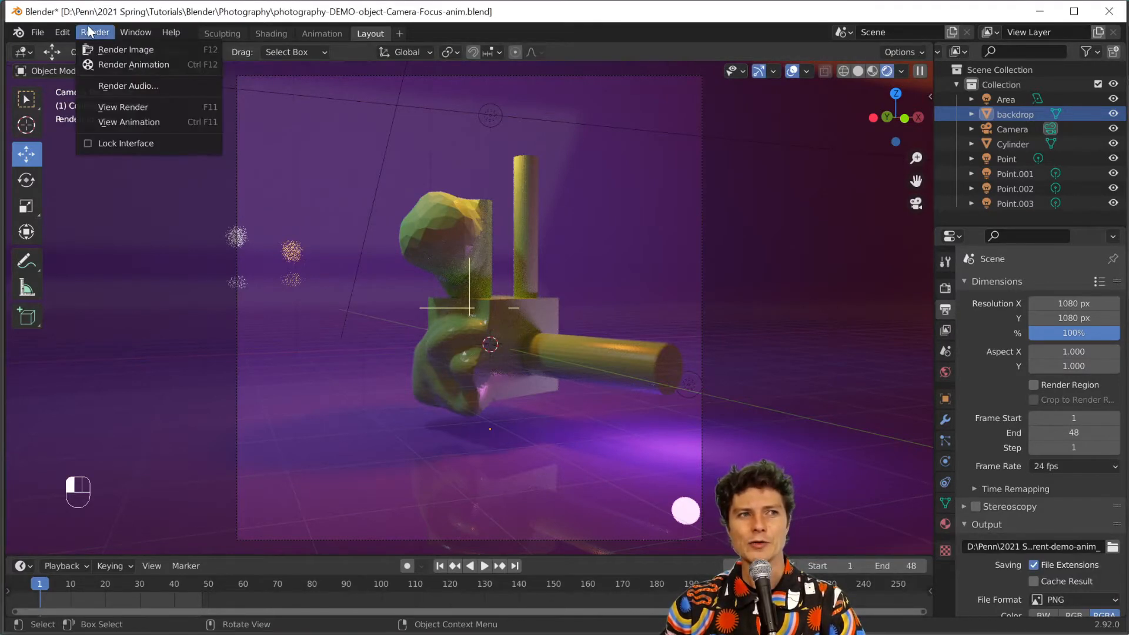
left_click(96, 47)
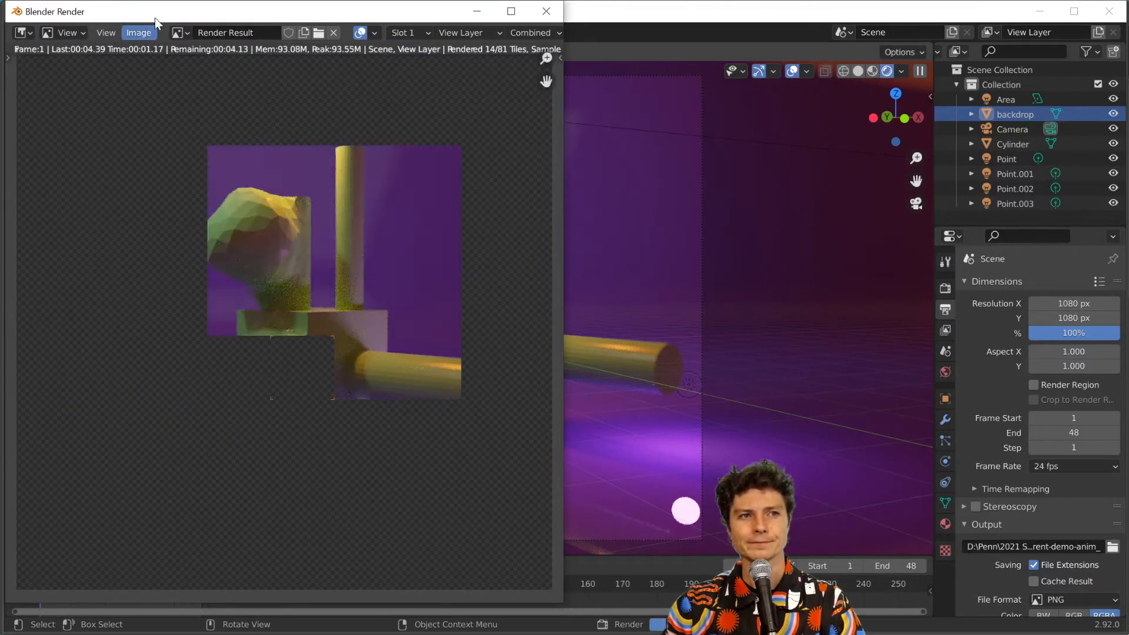
left_click_drag(155, 18, 215, 18)
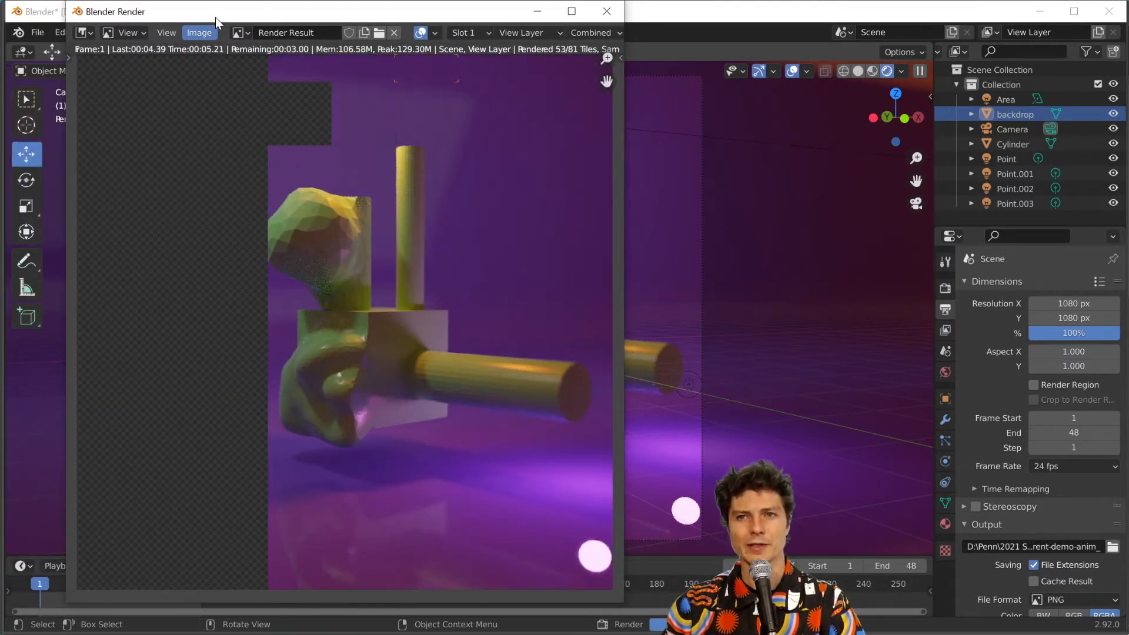
Save the rendered image as IMAGE-1.png in the Photography folder
left_click(200, 33)
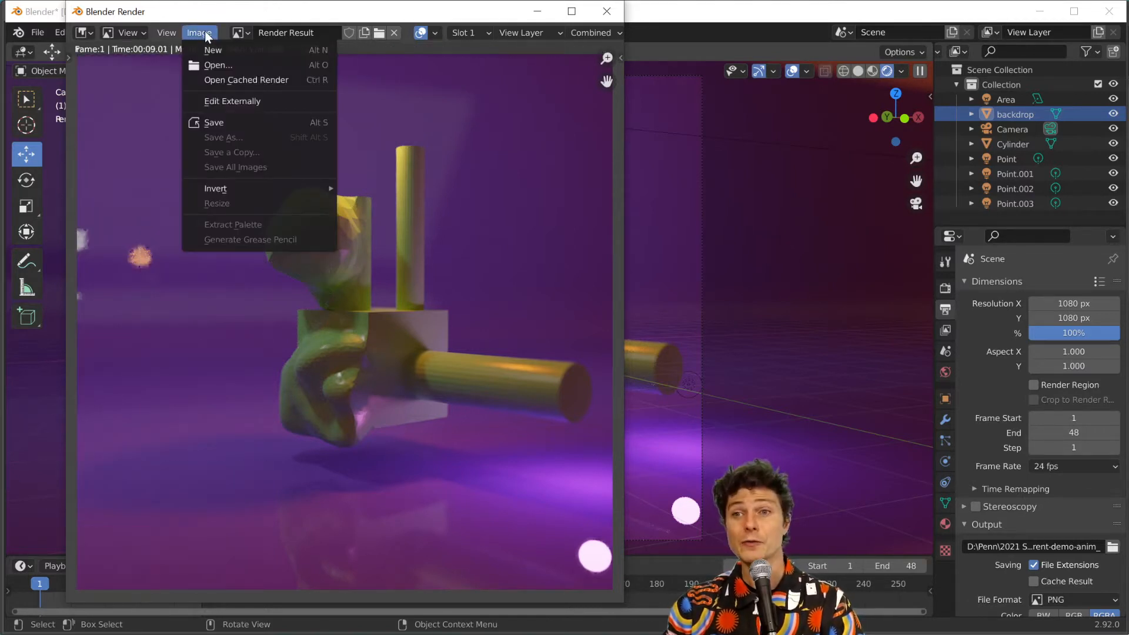
left_click(224, 122)
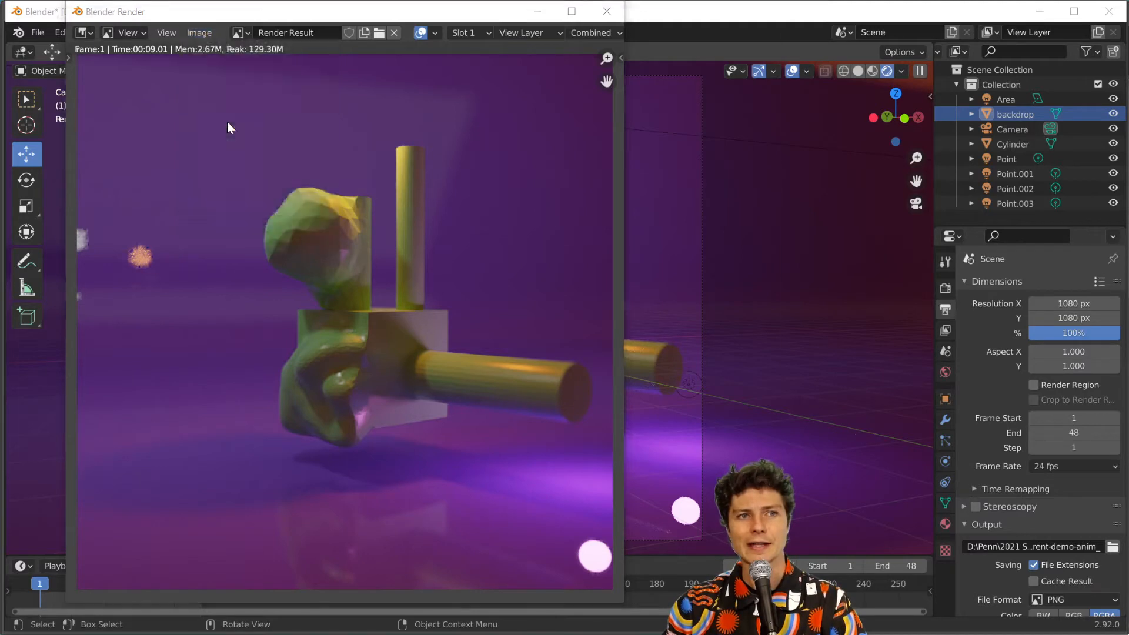
left_click(224, 450)
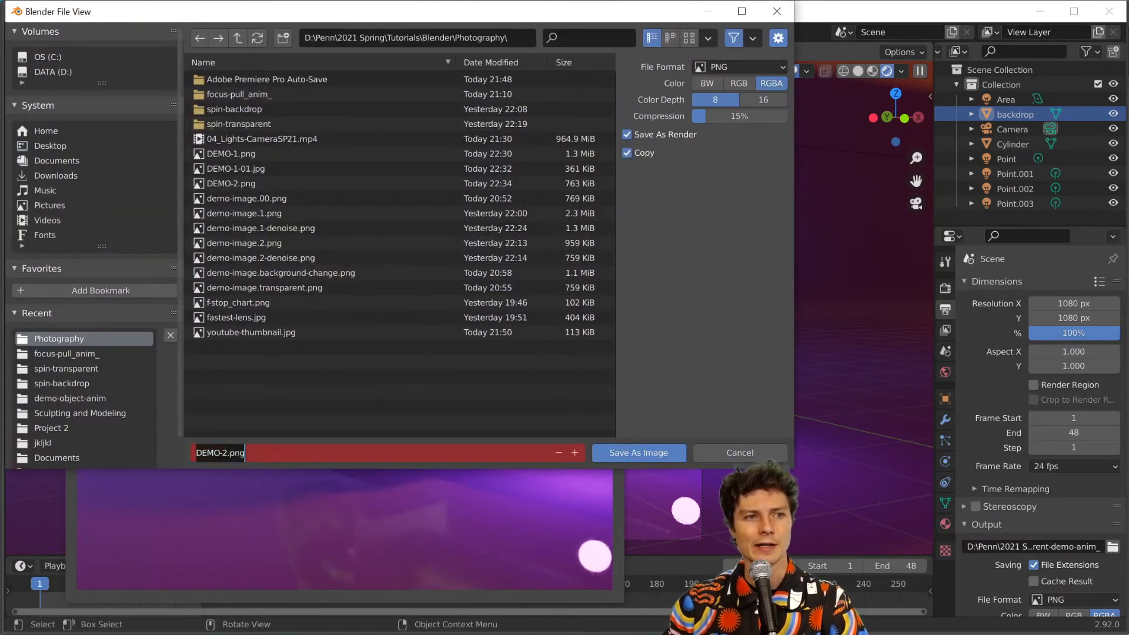
type("IMAGE-1")
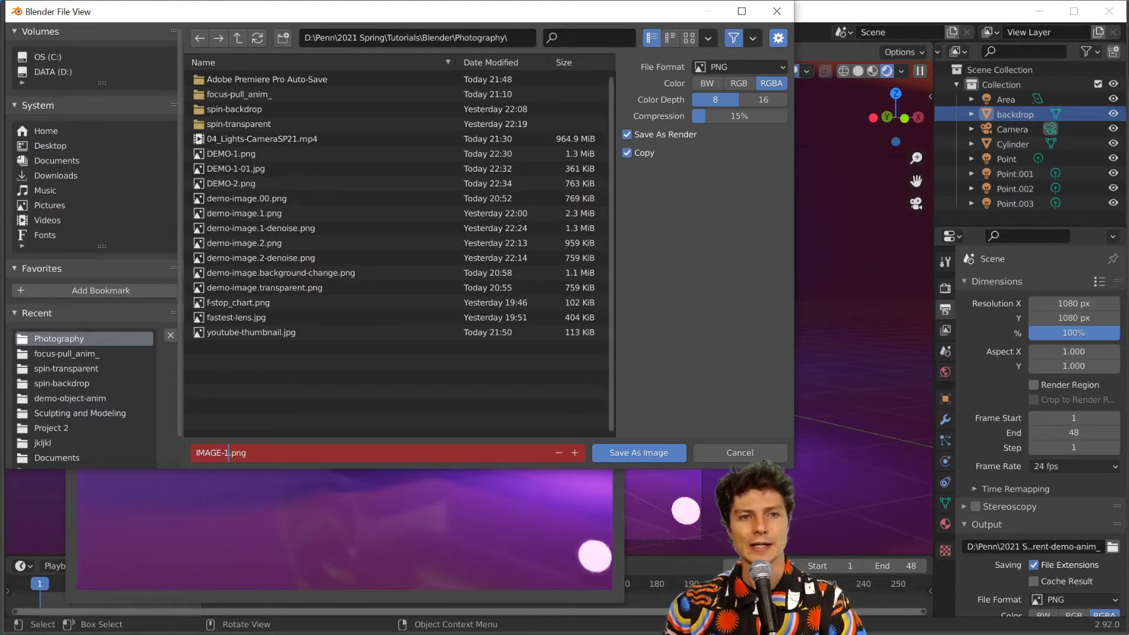
left_click(633, 454)
left_click(633, 454)
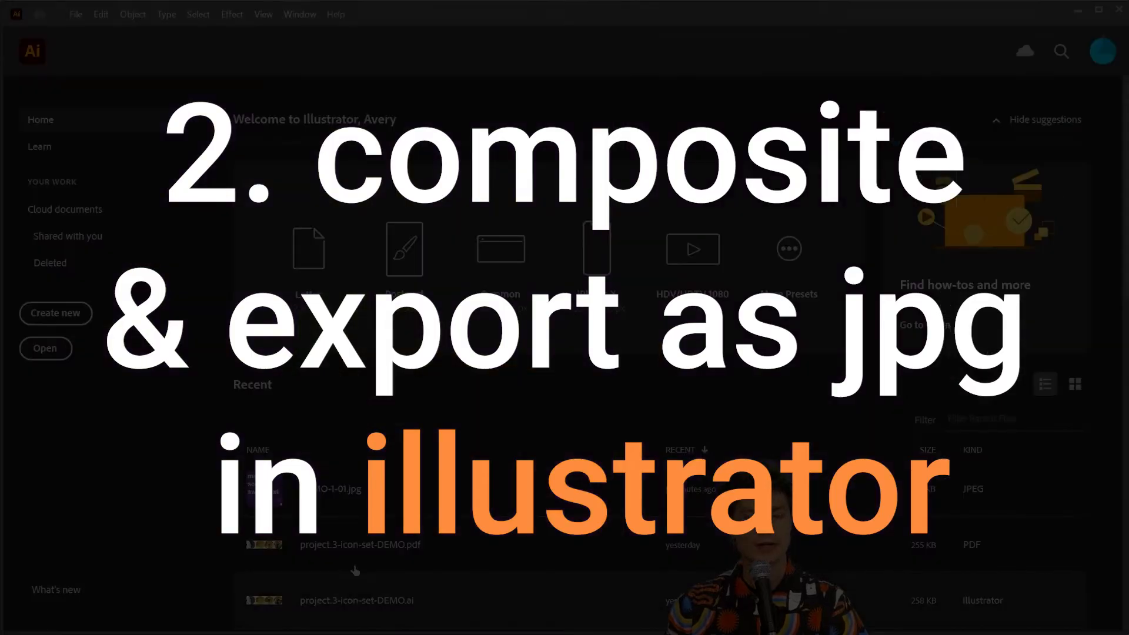
Switch to Illustrator and create a new 1080 x 1080 px web document in RGB color
left_click(66, 313)
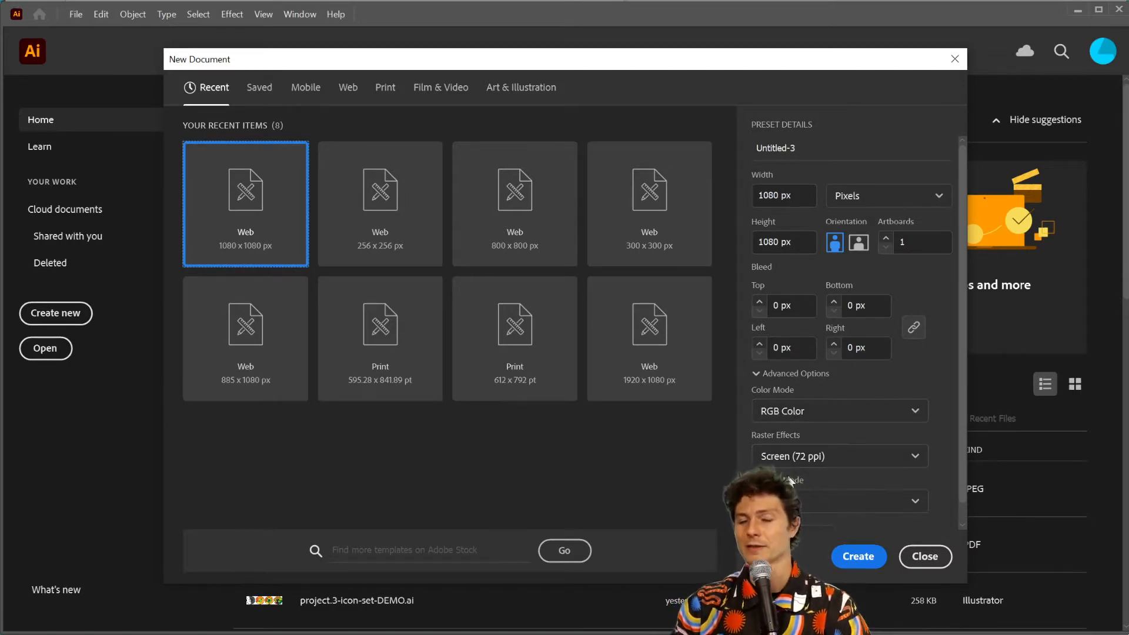
left_click(858, 556)
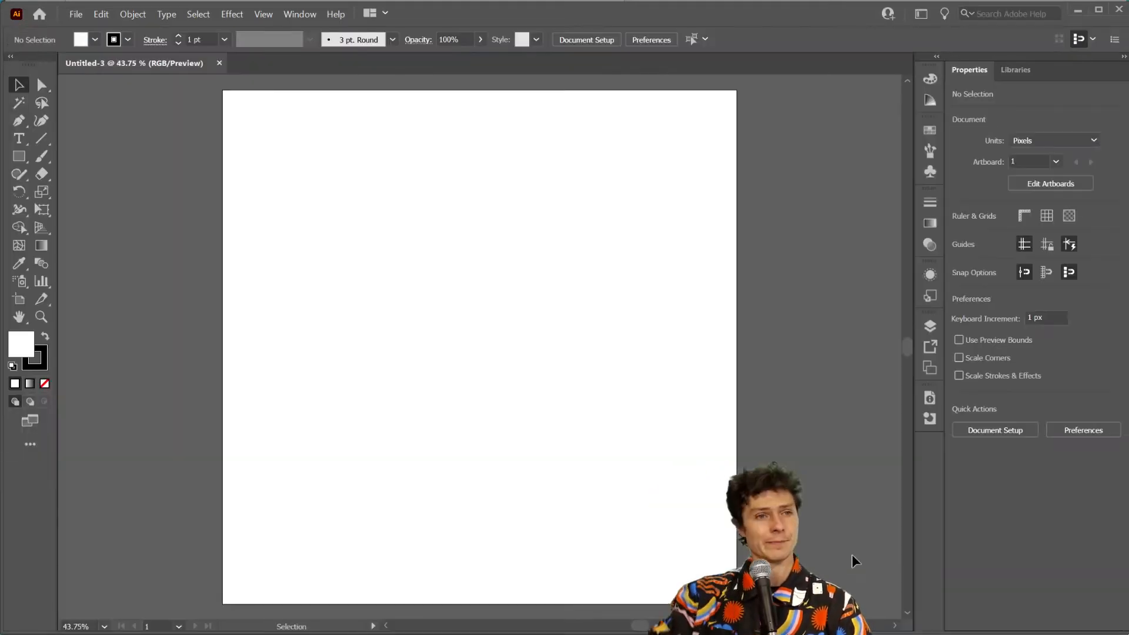
Place IMAGE-1 as a linked file and center it horizontally and vertically on the artboard
left_click(77, 14)
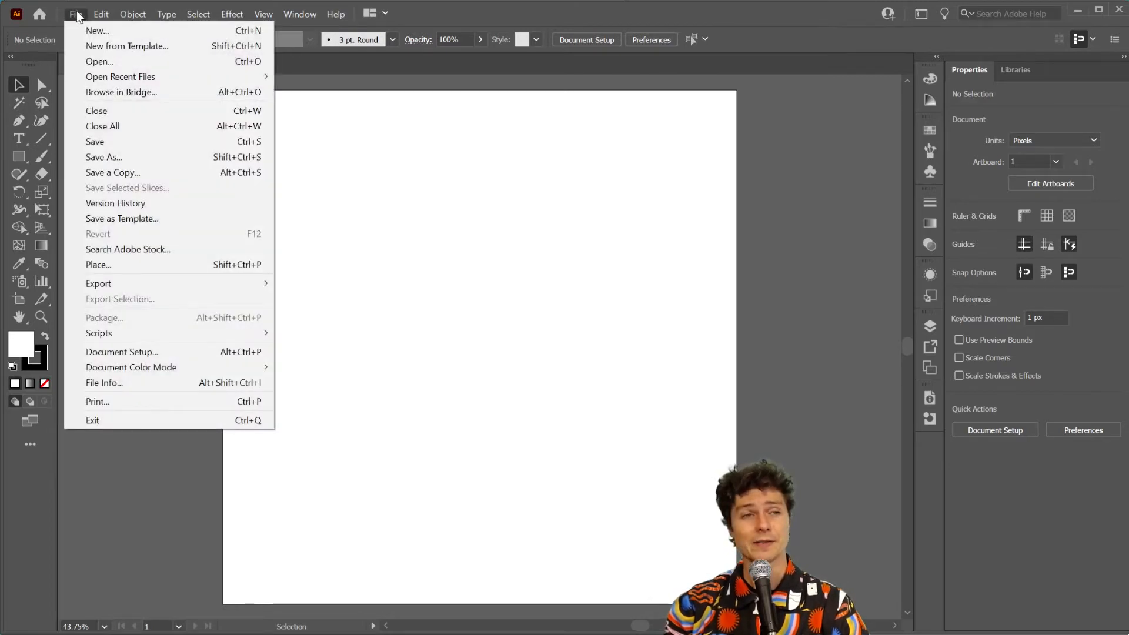
left_click(120, 264)
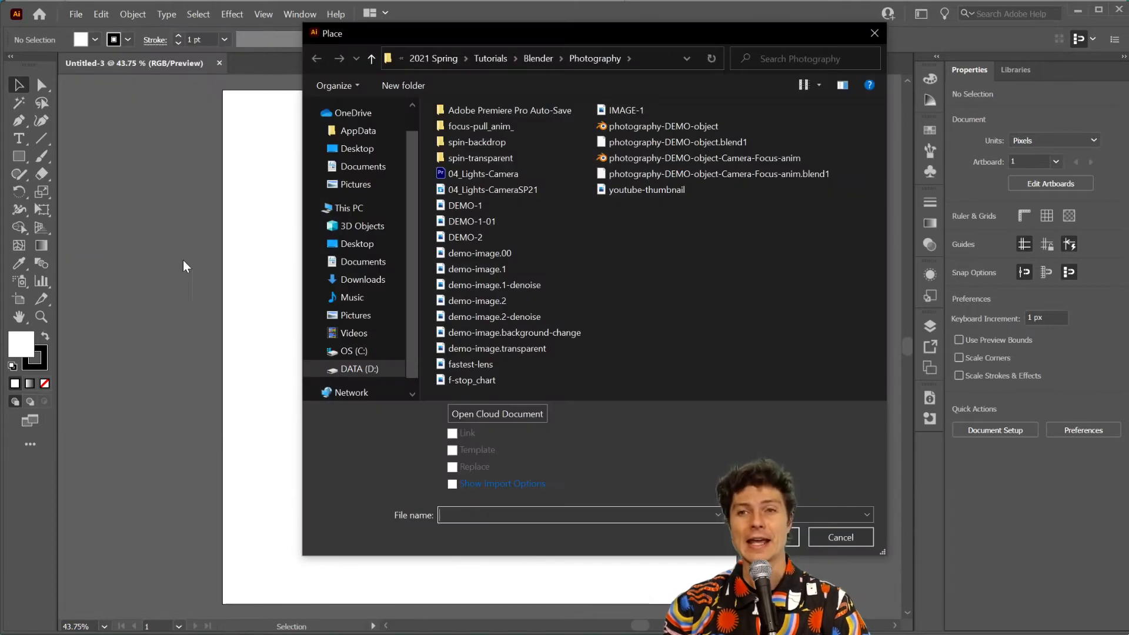
left_click(618, 110)
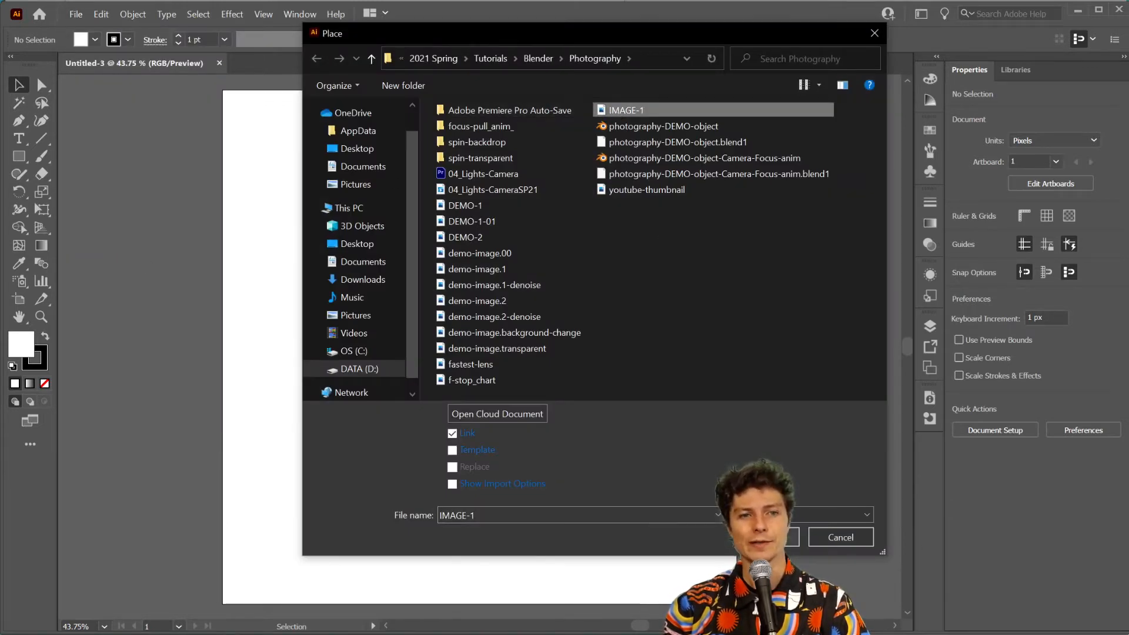
double_click(618, 111)
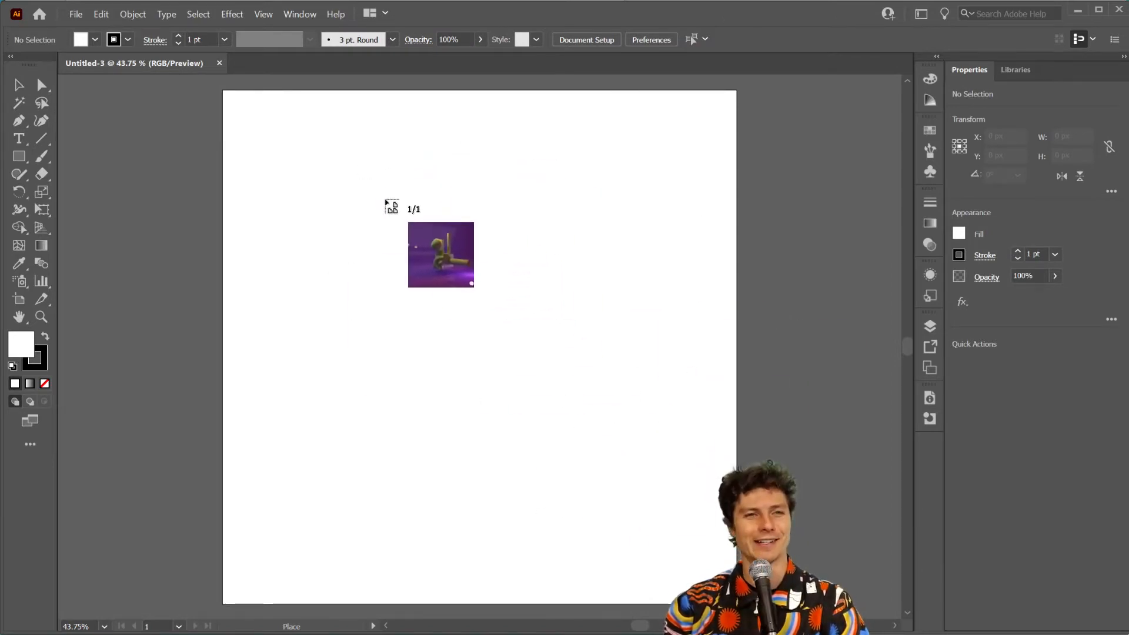
left_click(351, 169)
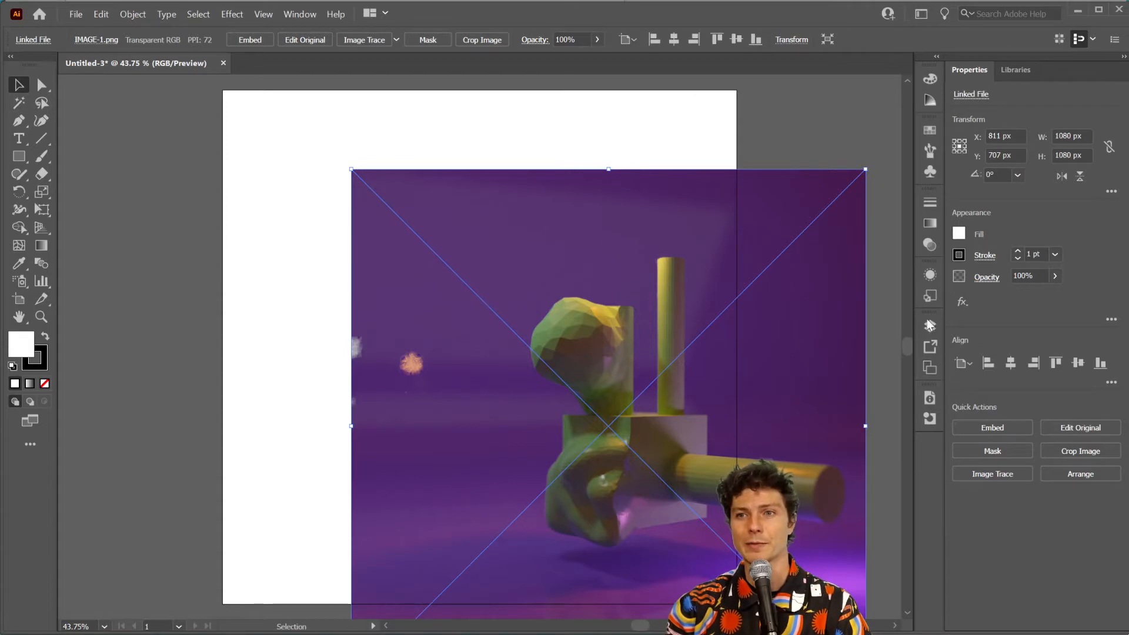
left_click(1011, 363)
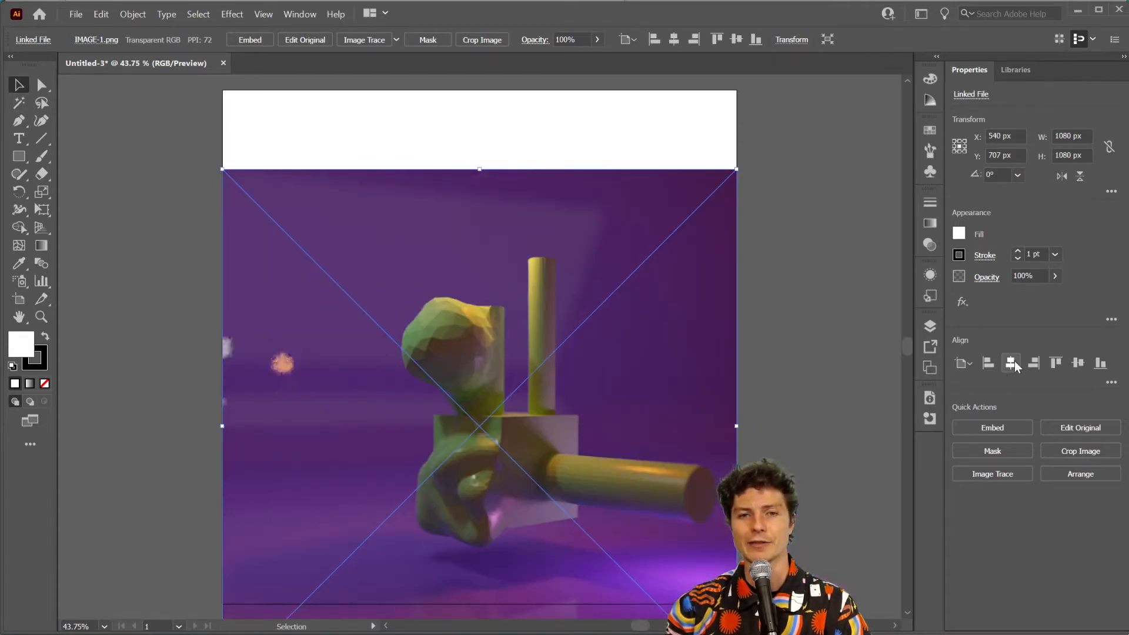
left_click(1078, 363)
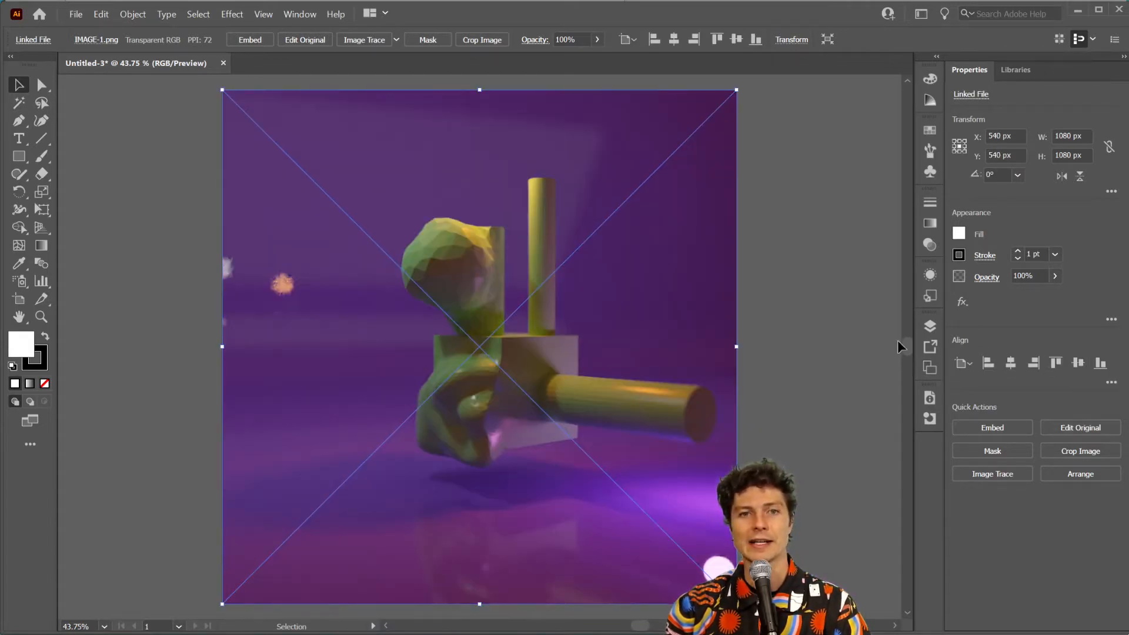
Lock the layer holding the placed image and add a new layer above it
left_click(931, 328)
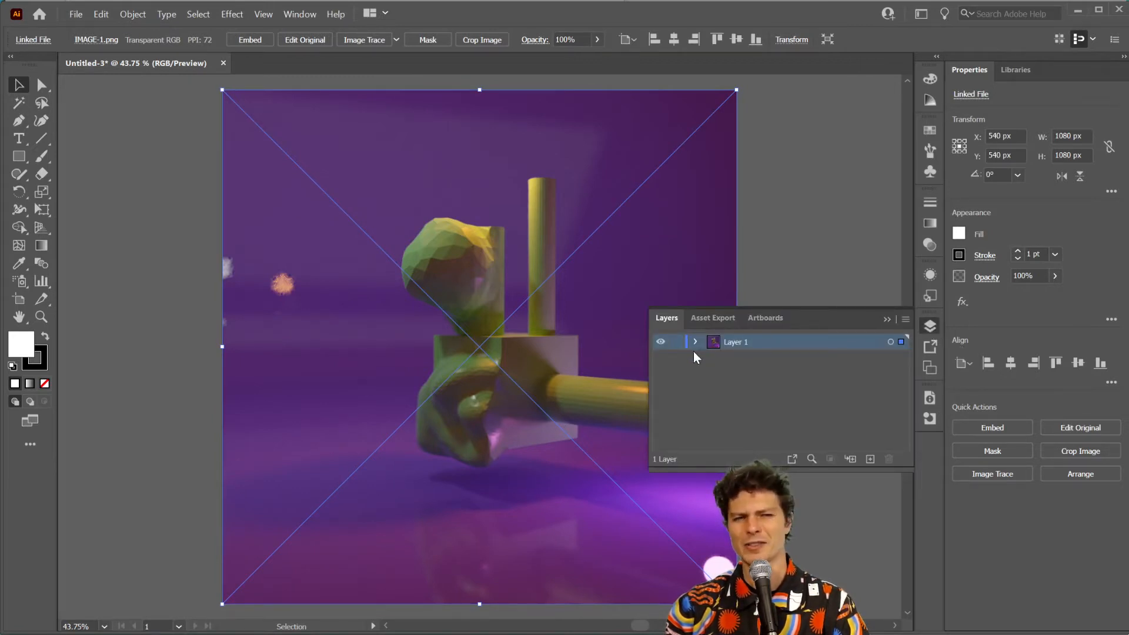
left_click(678, 342)
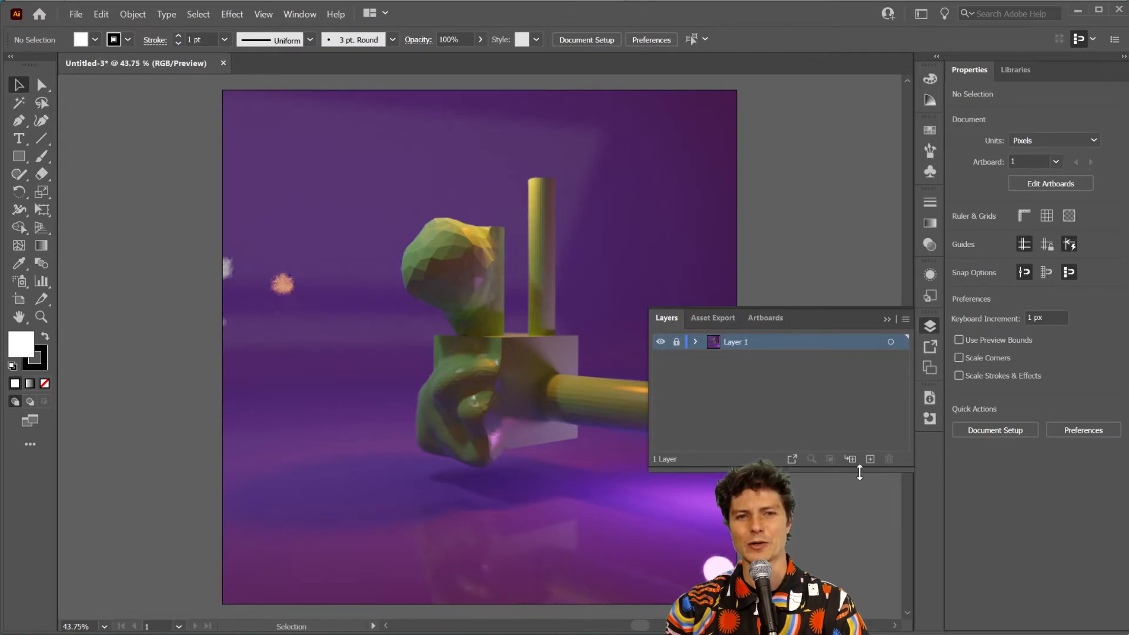
left_click(871, 459)
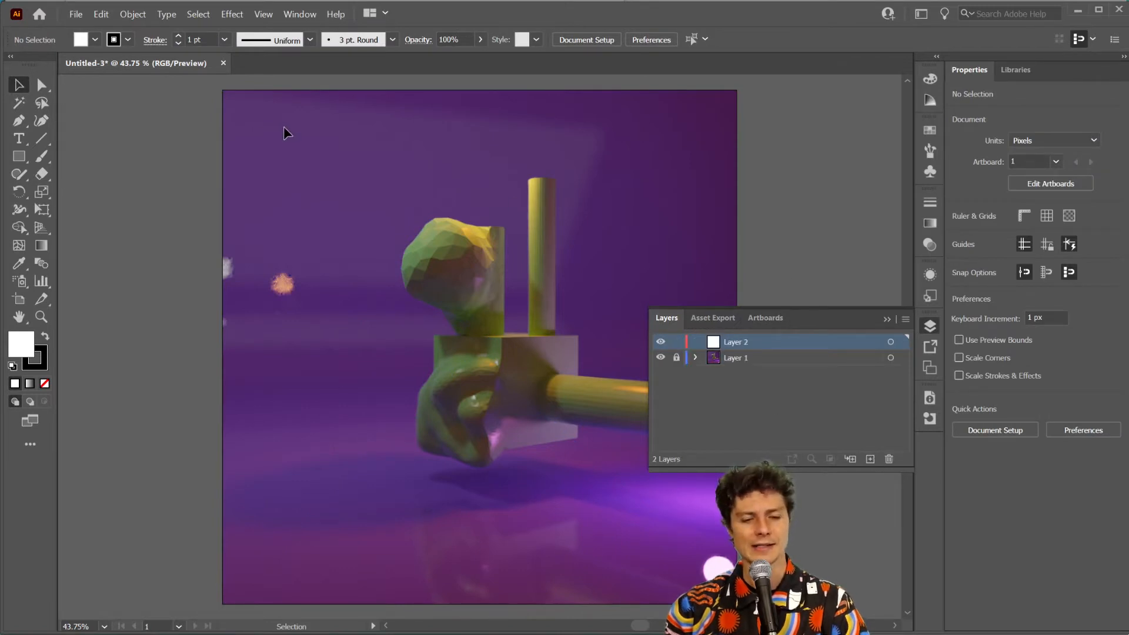
Draw an area text box about 856 x 890 px over the image and set its font to Roboto Black at 250 pt
key("t")
left_click_drag(257, 112, 665, 537)
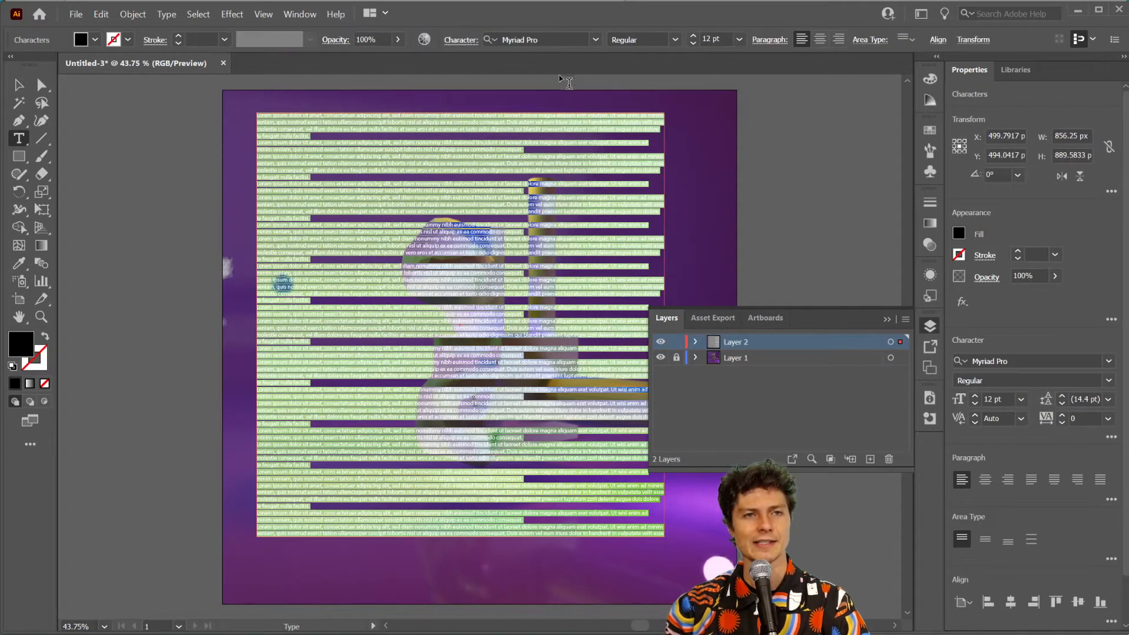
left_click(532, 39)
type("roboto")
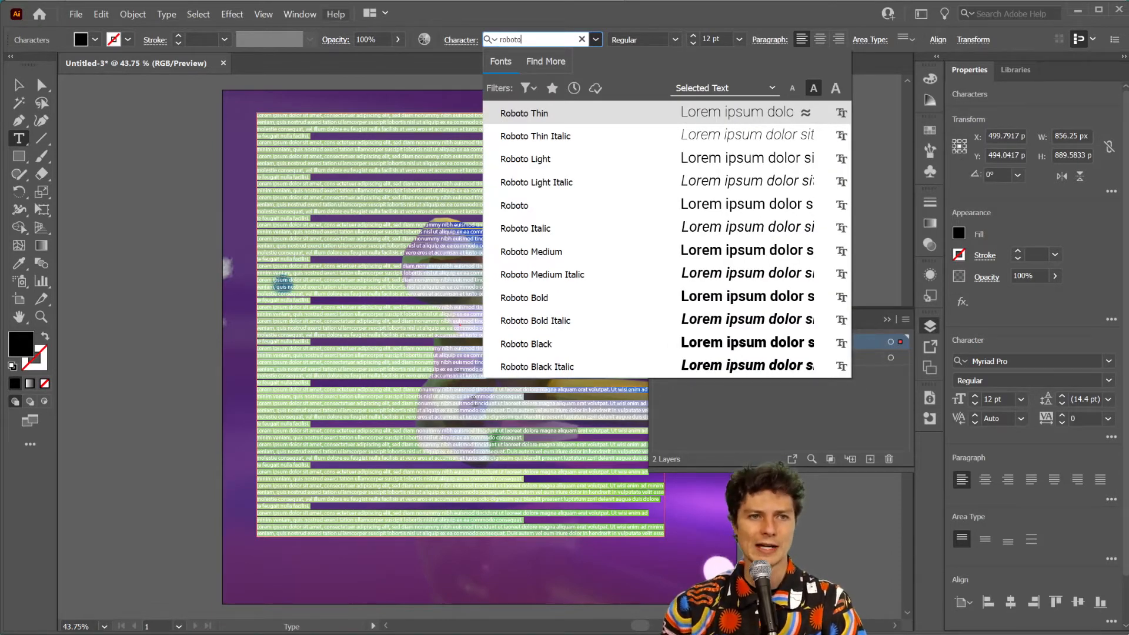
left_click(582, 345)
left_click(717, 34)
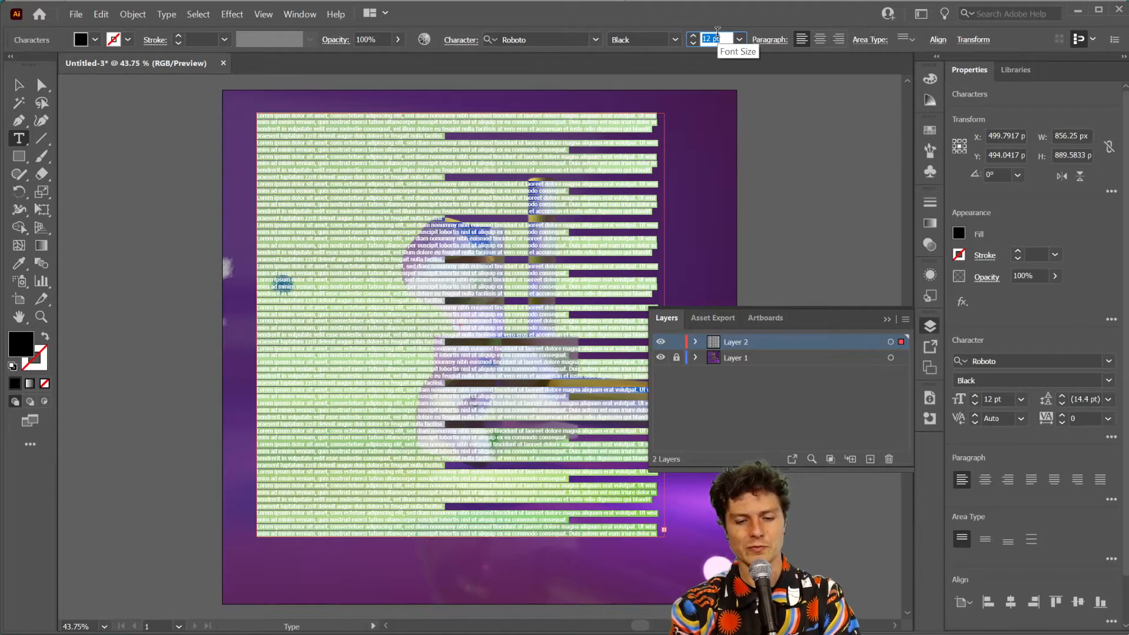
type("250")
key("Return")
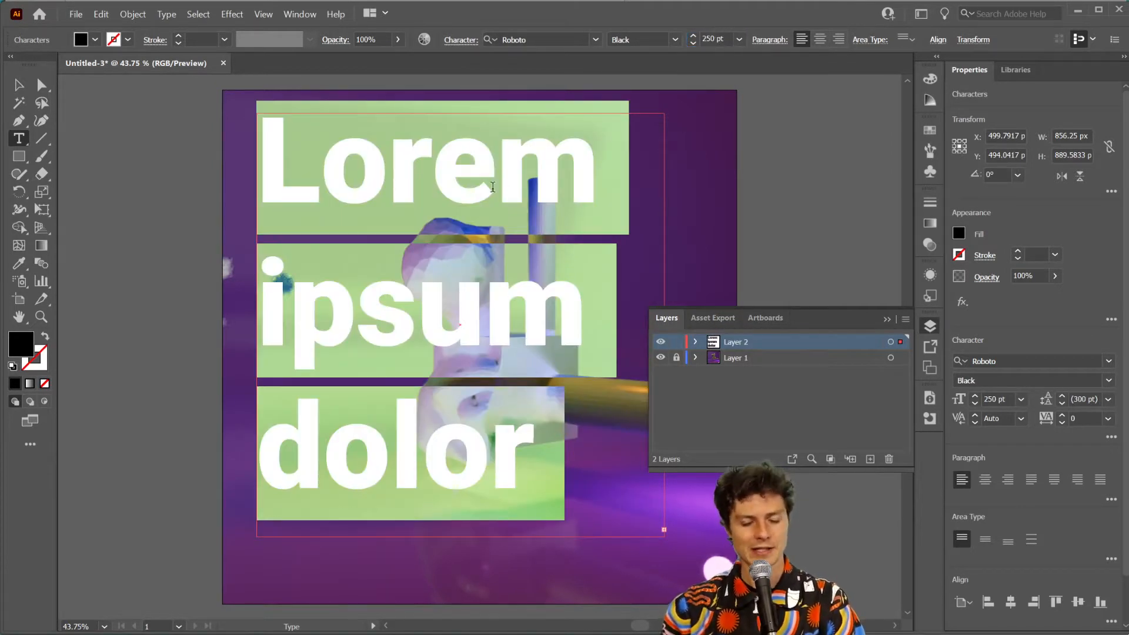
Replace the placeholder text with "these are words" and fill it with light gray
type("these ")
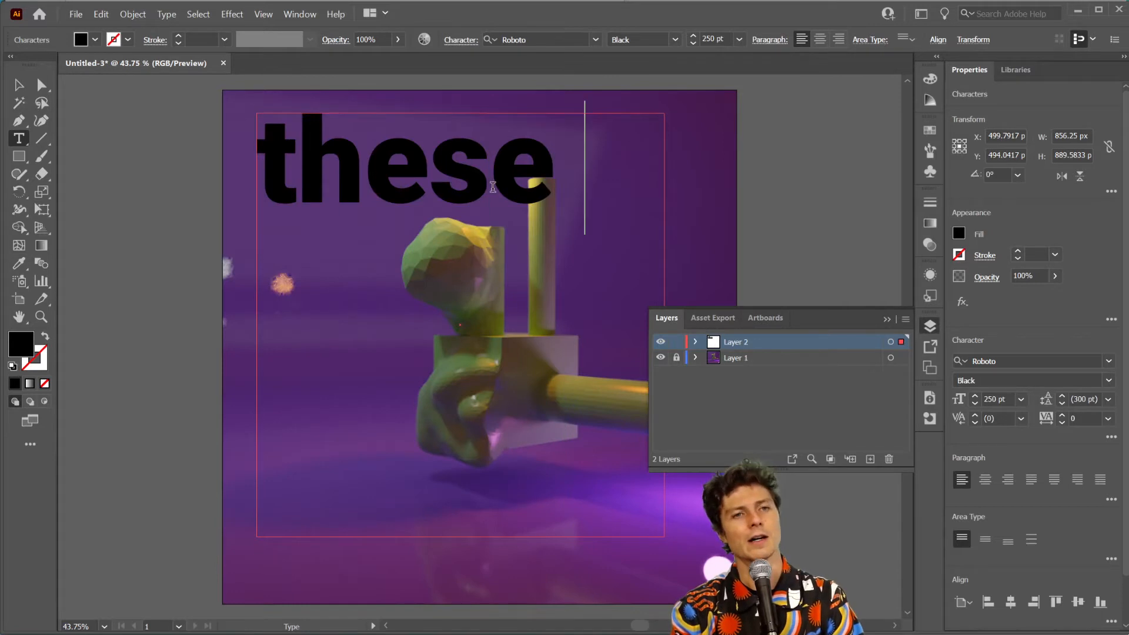
type("are words")
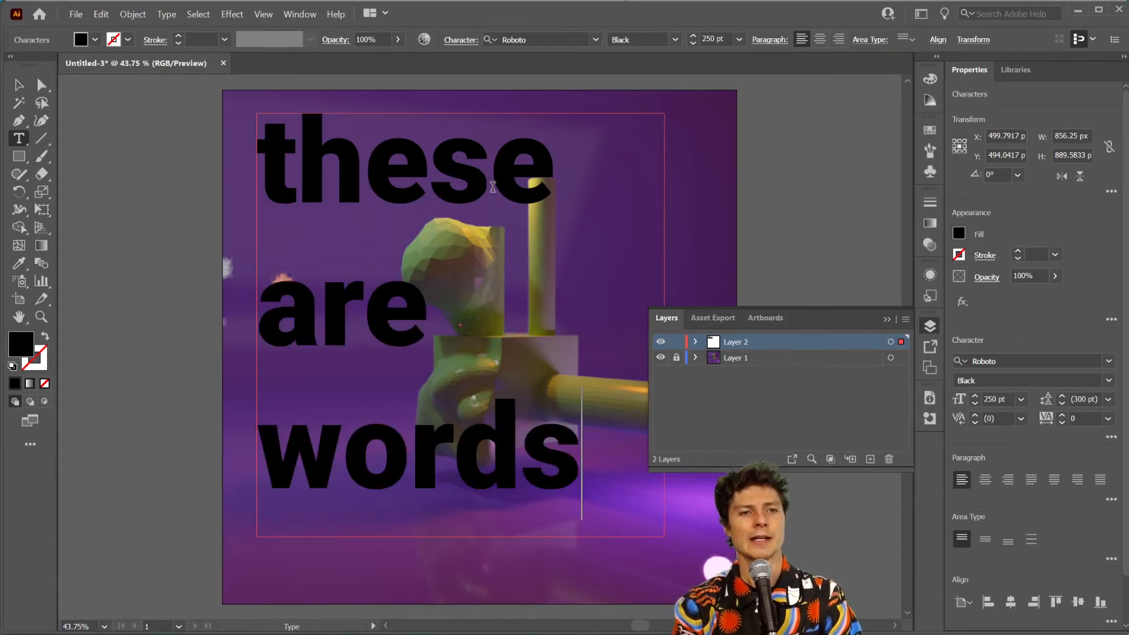
key("ctrl+a")
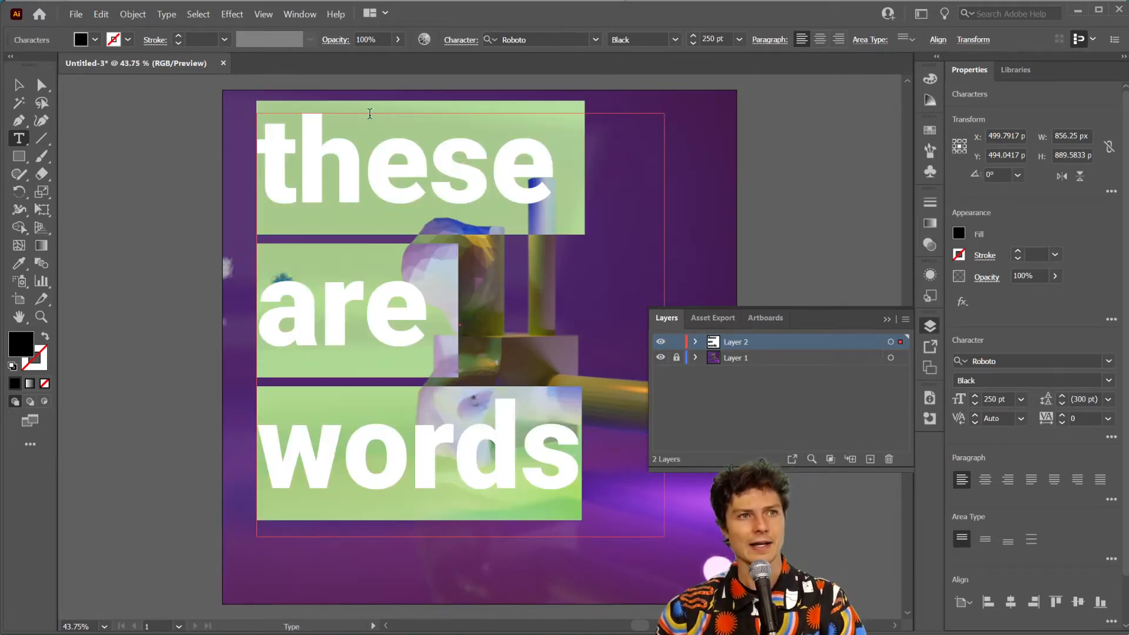
left_click(94, 40)
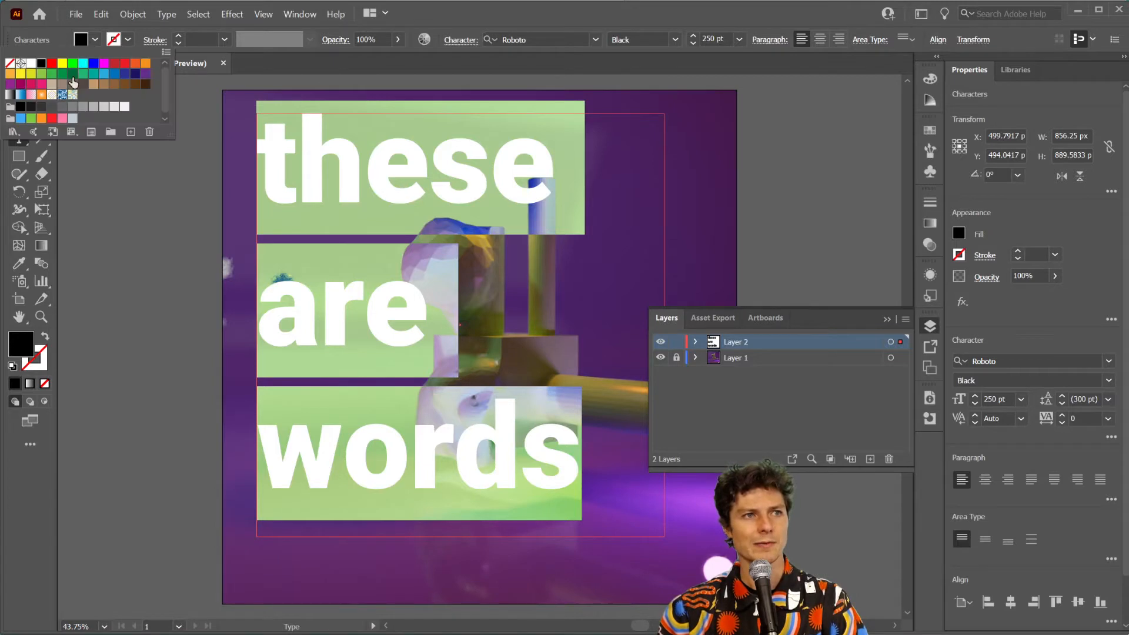
left_click(114, 106)
left_click(785, 201)
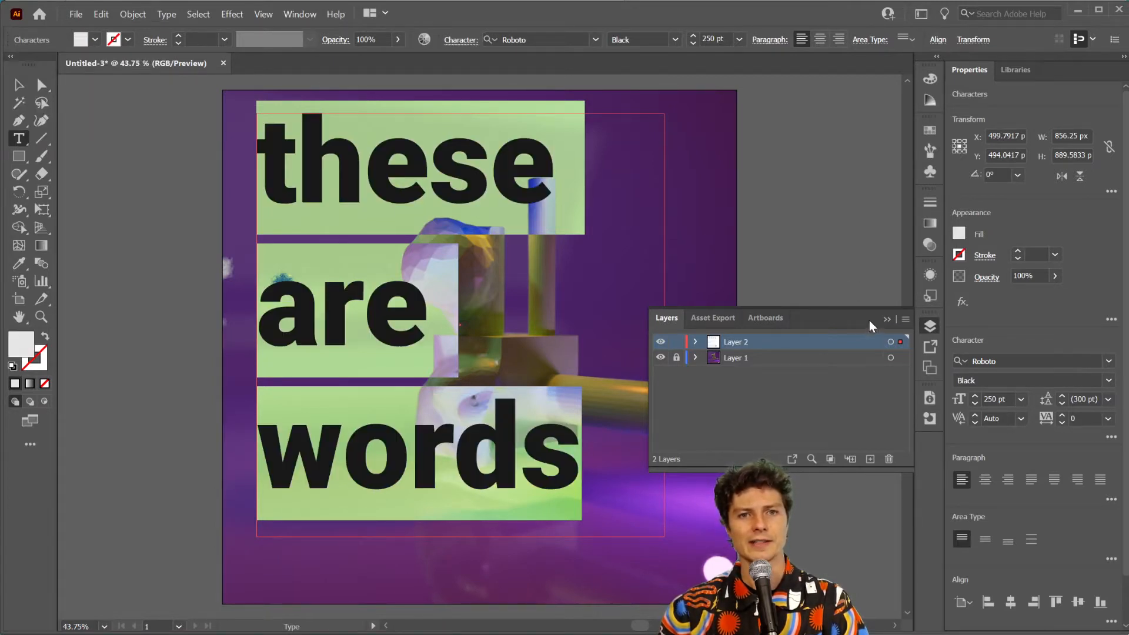
key("Escape")
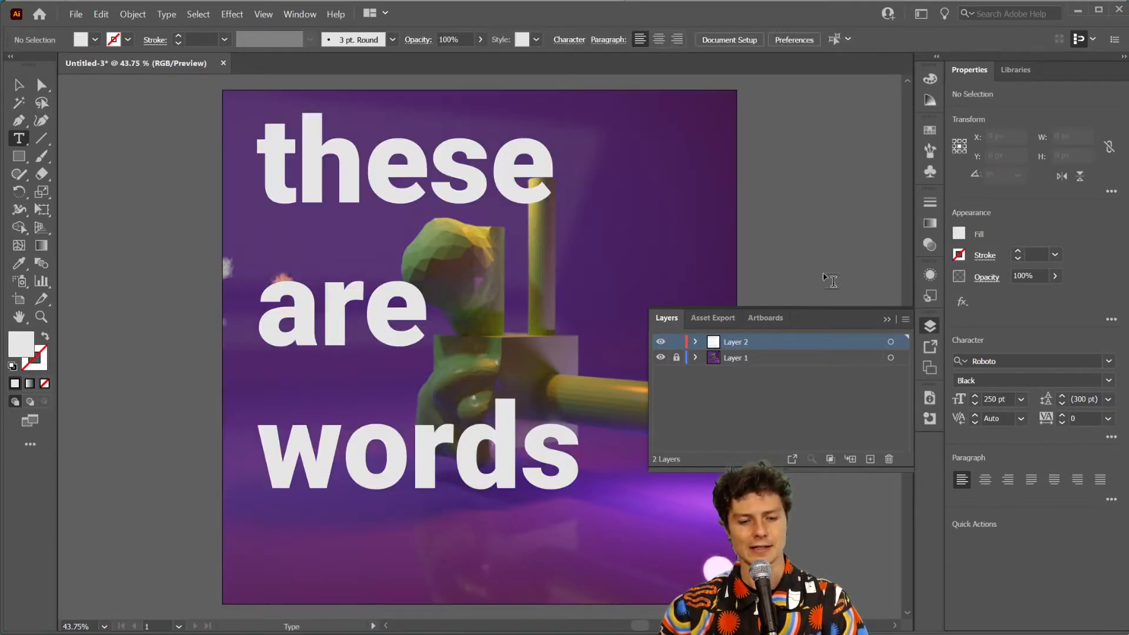
left_click(823, 272)
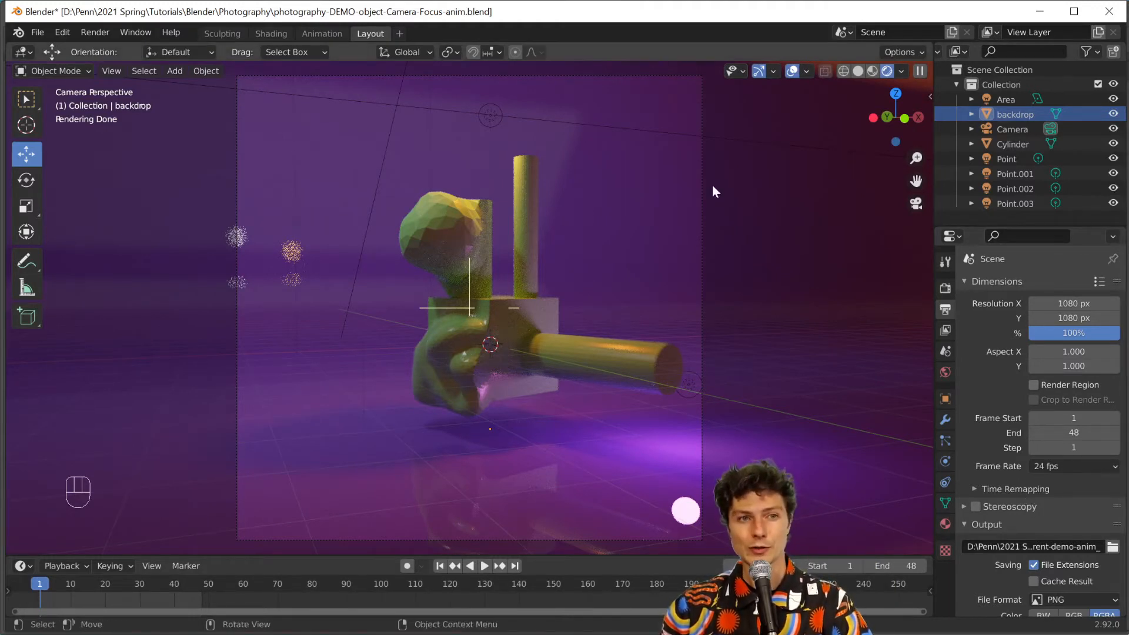
Switch to Blender, show the render visibility toggles in the Outliner, and hide the backdrop in the viewport
scroll(1074, 47, "up", 1)
scroll(1074, 47, "down", 1)
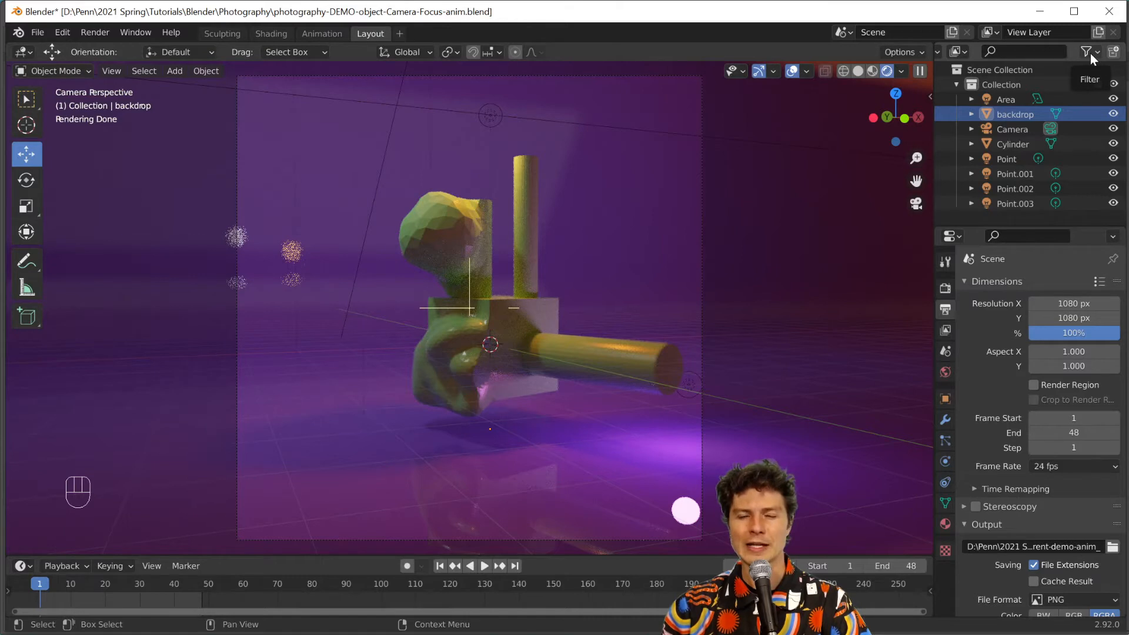
left_click(1089, 53)
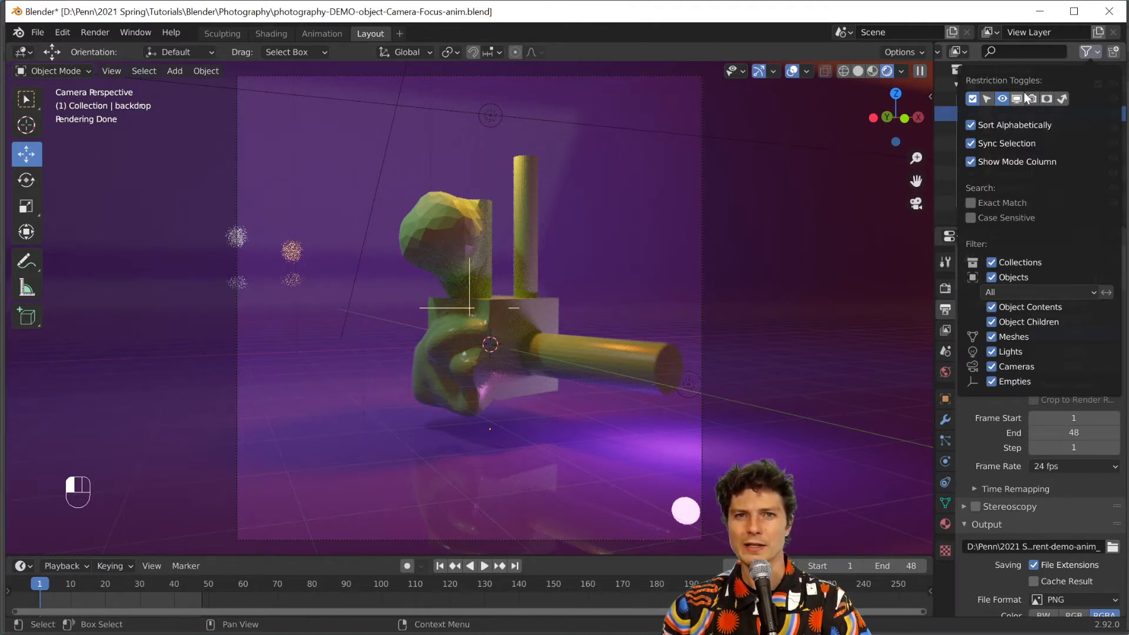
left_click(1084, 50)
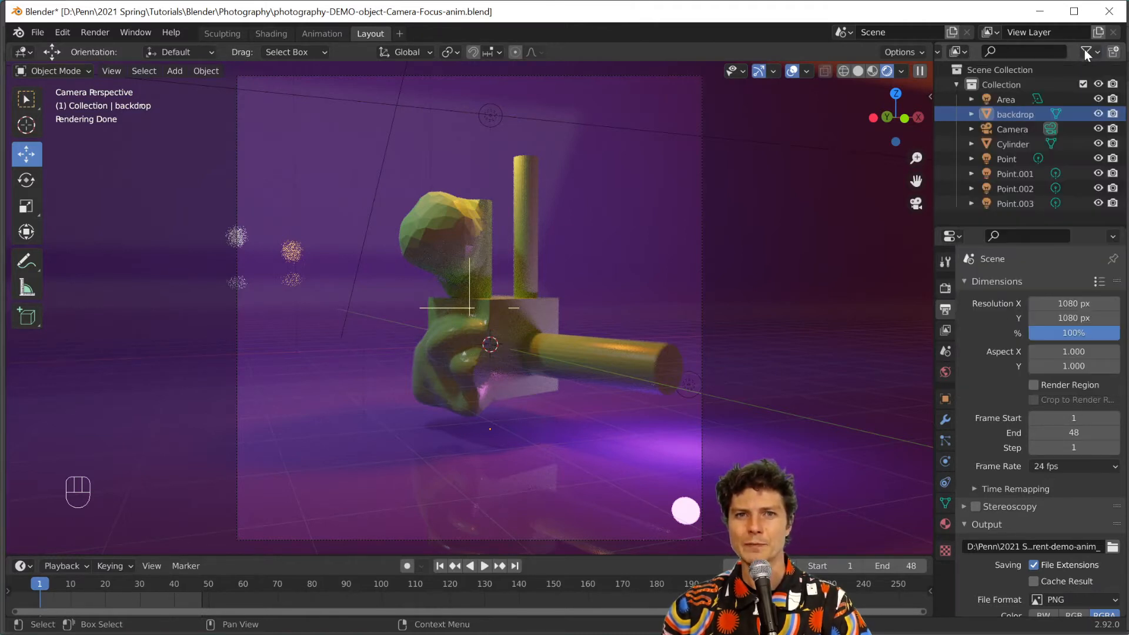
left_click(1098, 114)
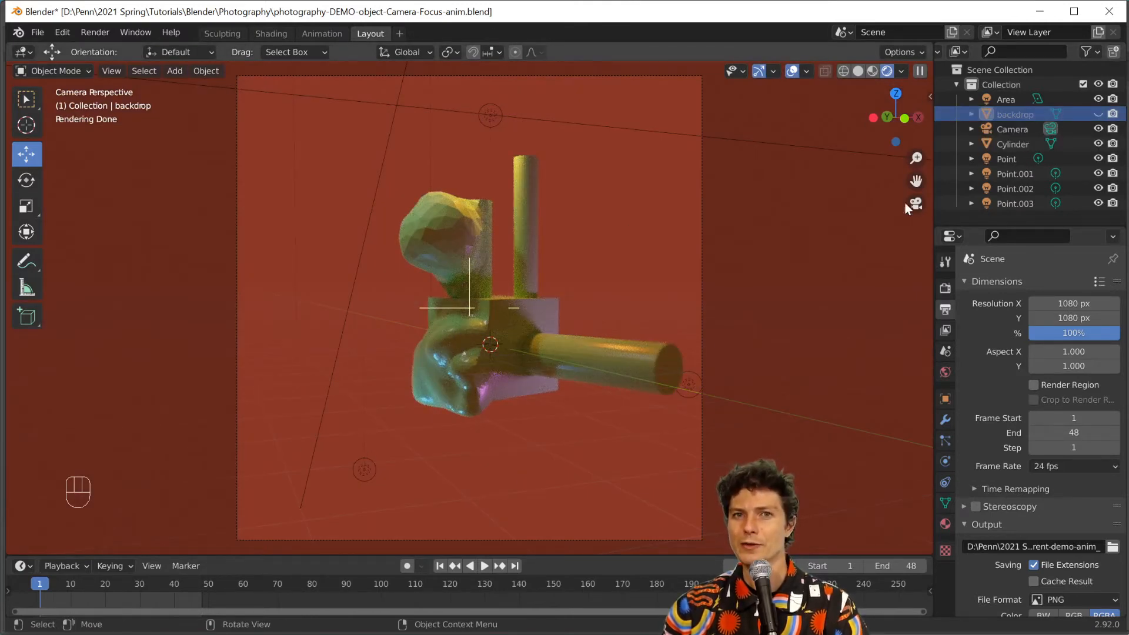
Exclude the backdrop from renders and enable the transparent film background in the render settings
left_click(1113, 115)
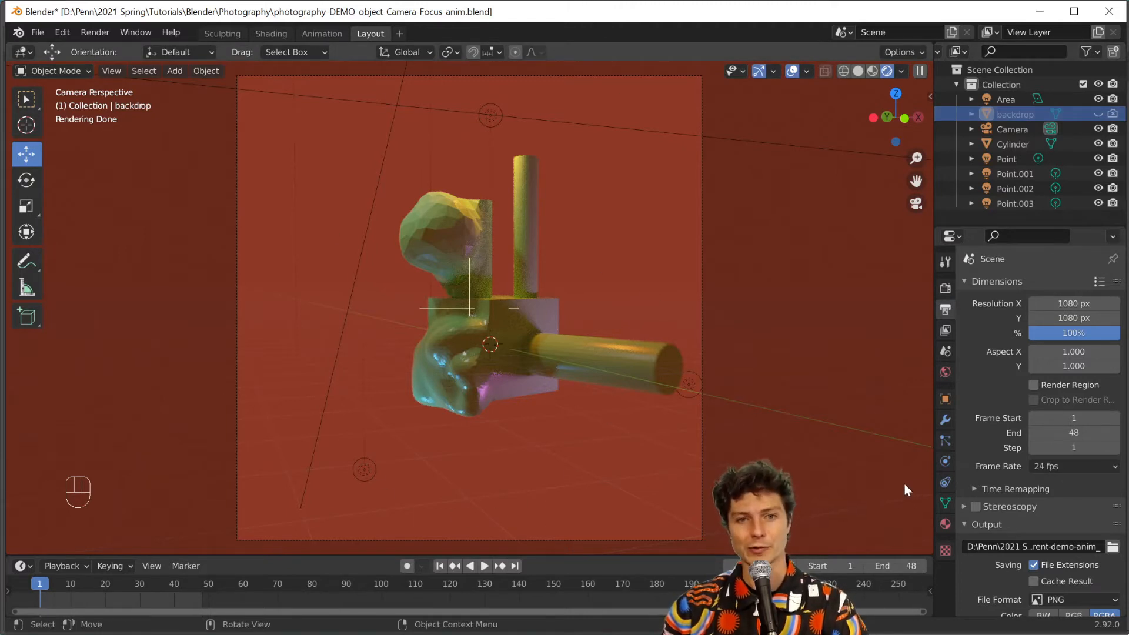
left_click(945, 288)
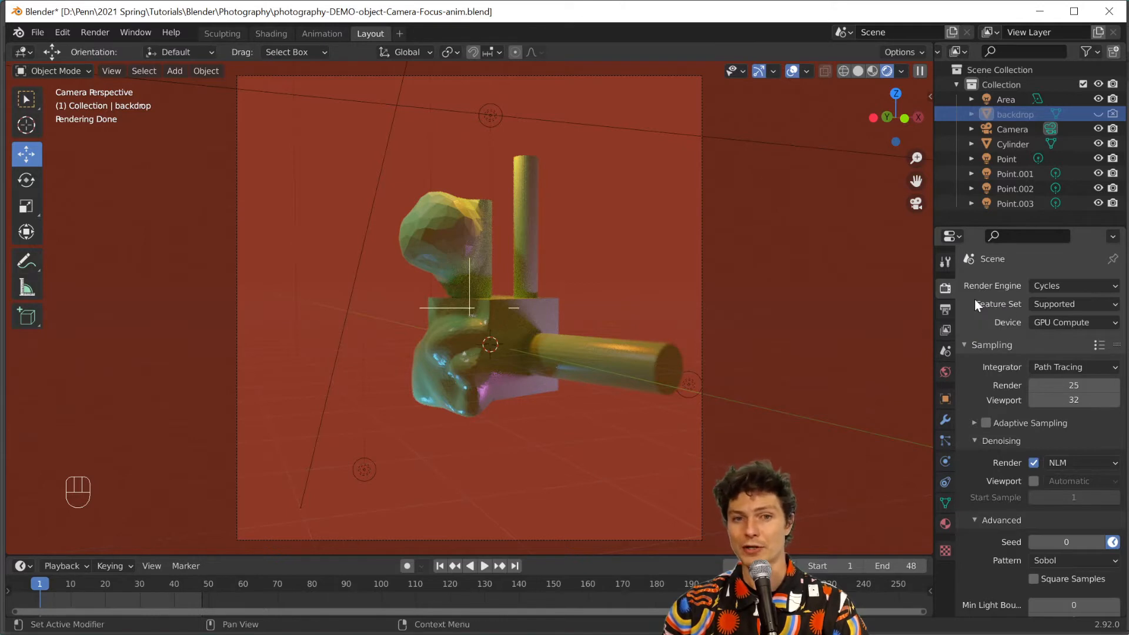
scroll(965, 300, "down", 10)
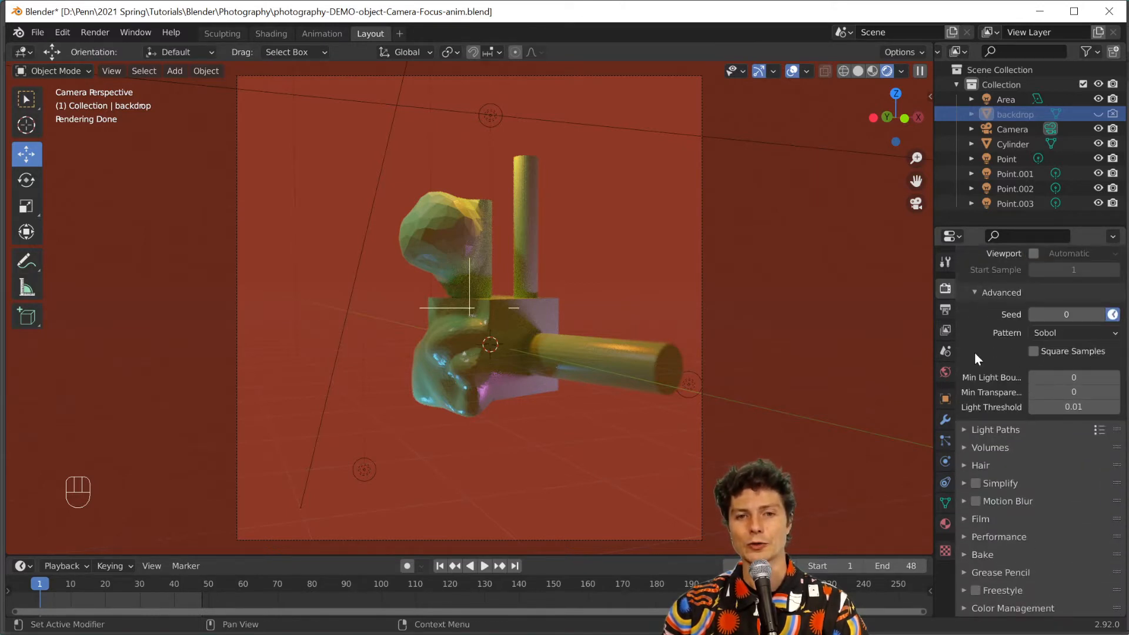
left_click(966, 517)
scroll(979, 521, "down", 5)
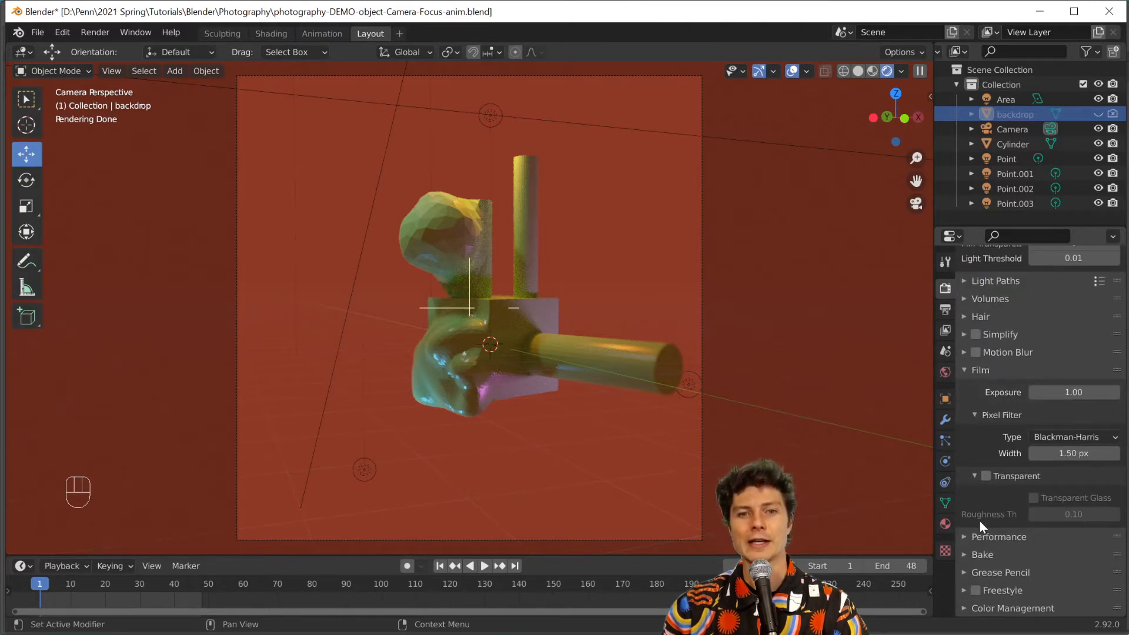
left_click(986, 474)
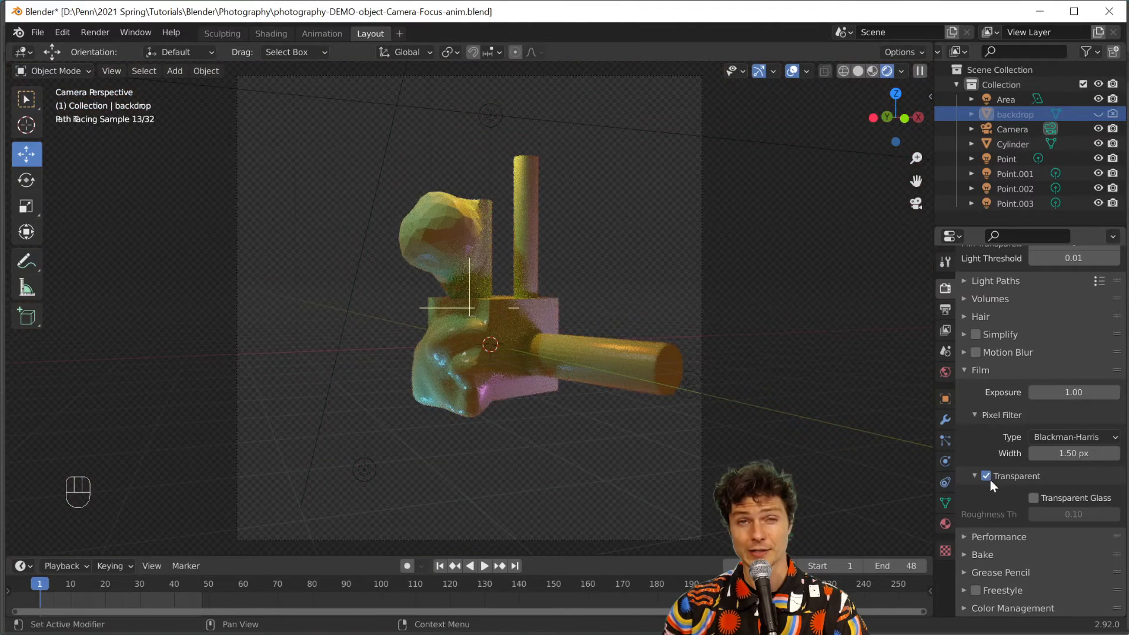
Render the current frame as a still image and save it as IMAGE-2.png in the Photography folder
left_click(103, 30)
left_click(106, 45)
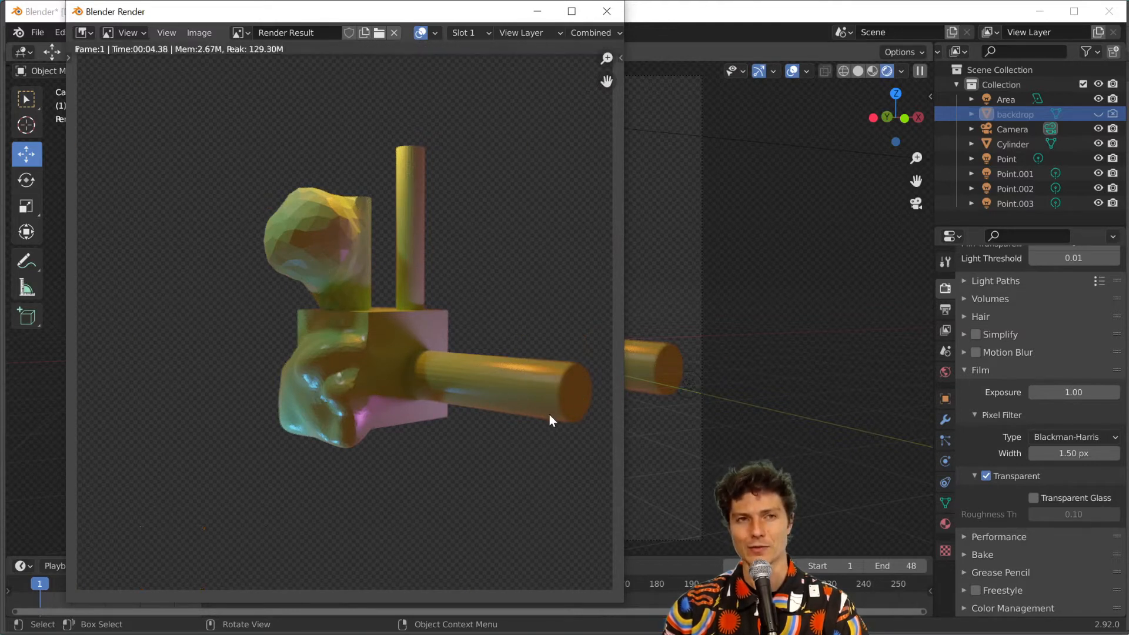
left_click(200, 33)
left_click(217, 123)
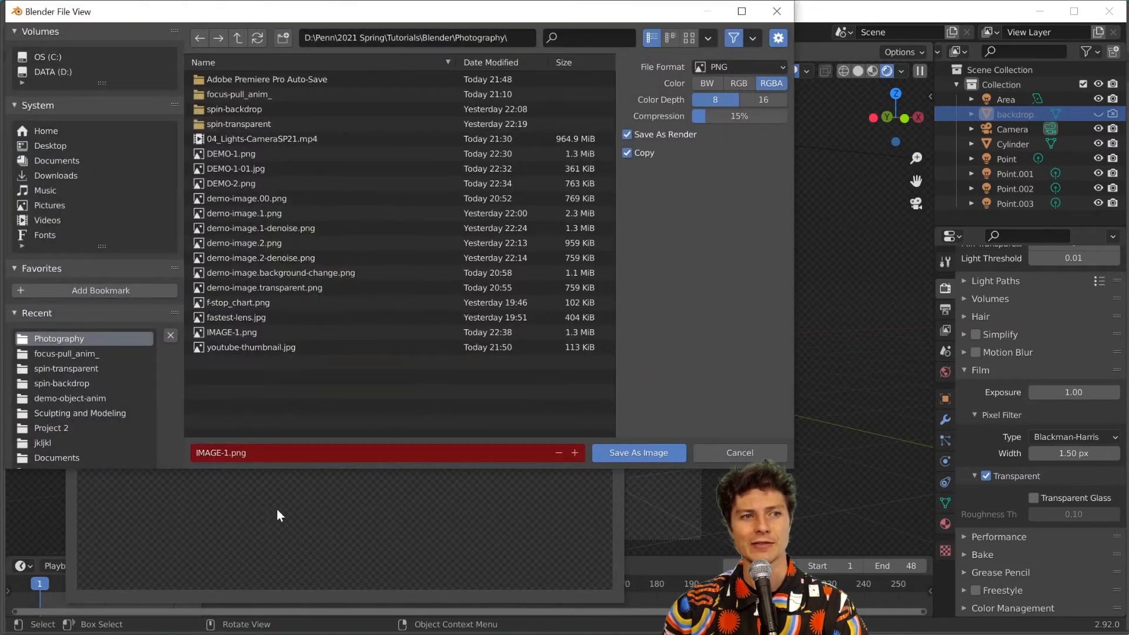
left_click(227, 452)
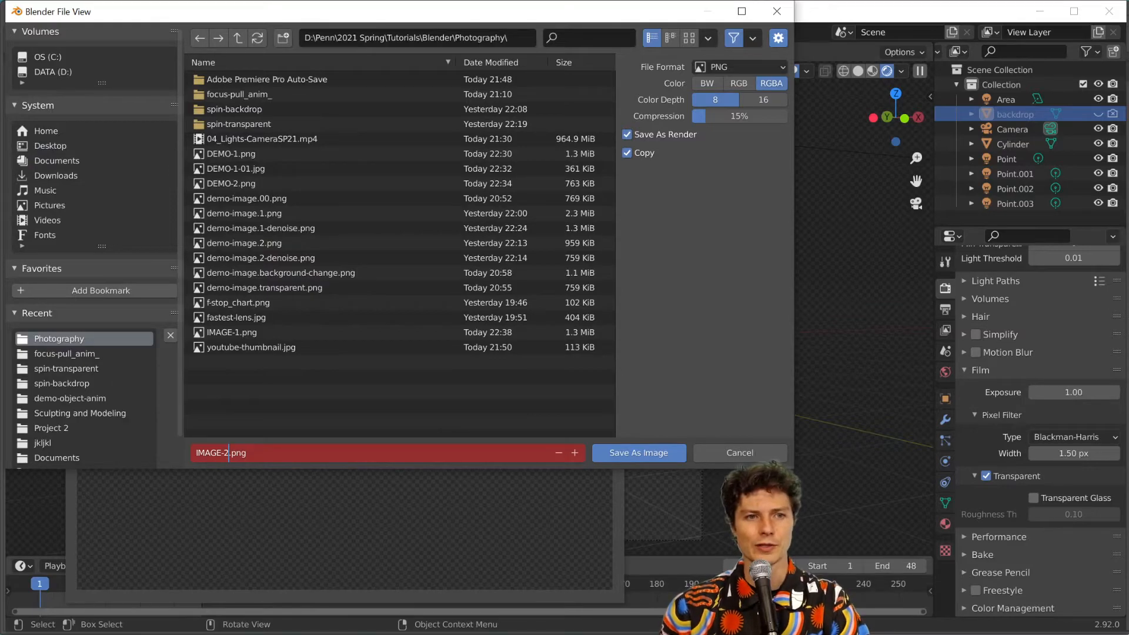
left_click(637, 452)
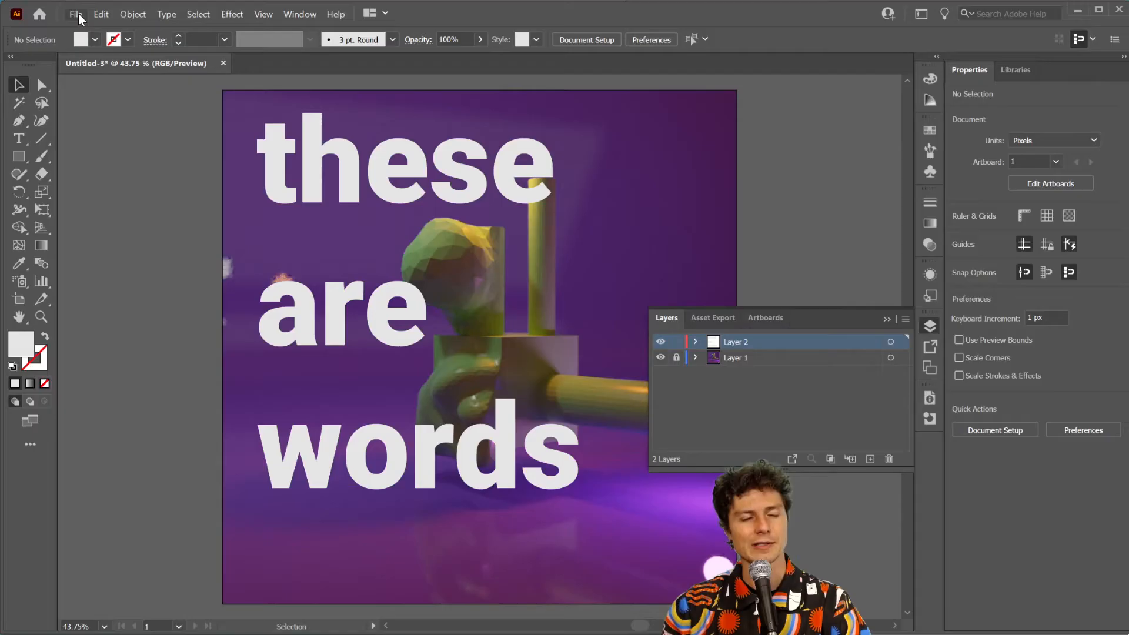
Switch to Illustrator and place IMAGE-2 as a linked image at full size on Layer 2, above the text
left_click(75, 14)
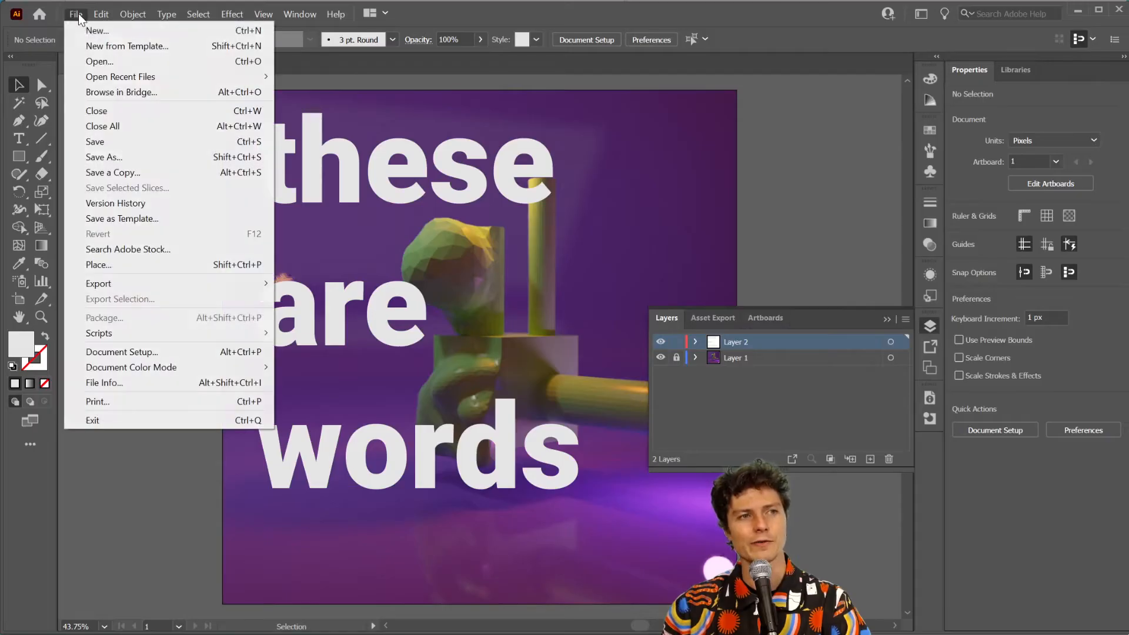
left_click(126, 265)
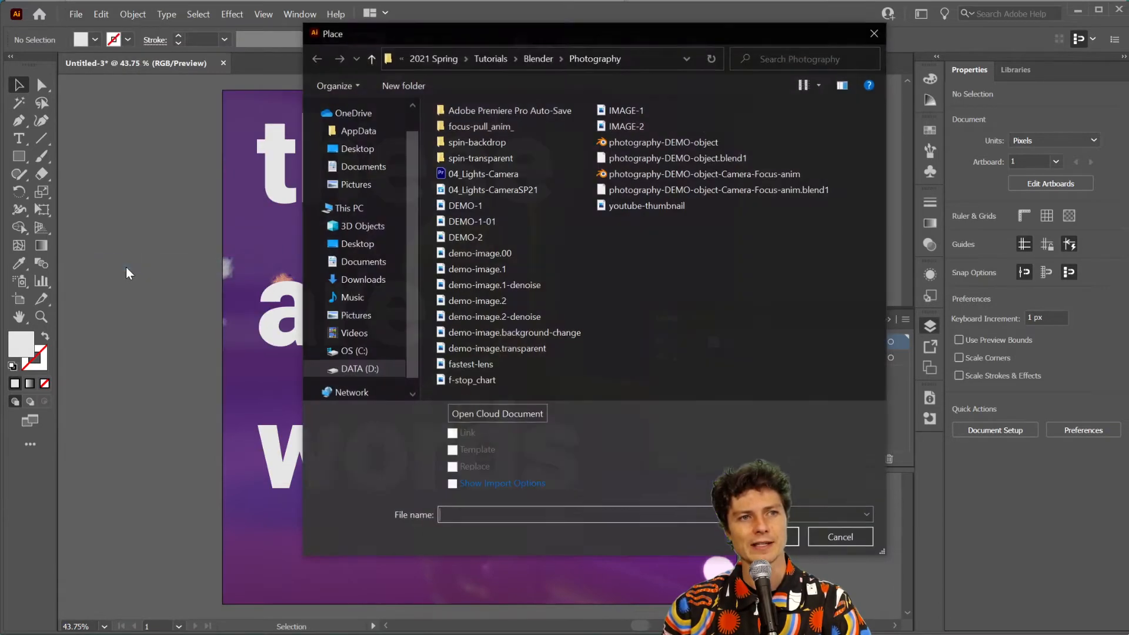
left_click(613, 128)
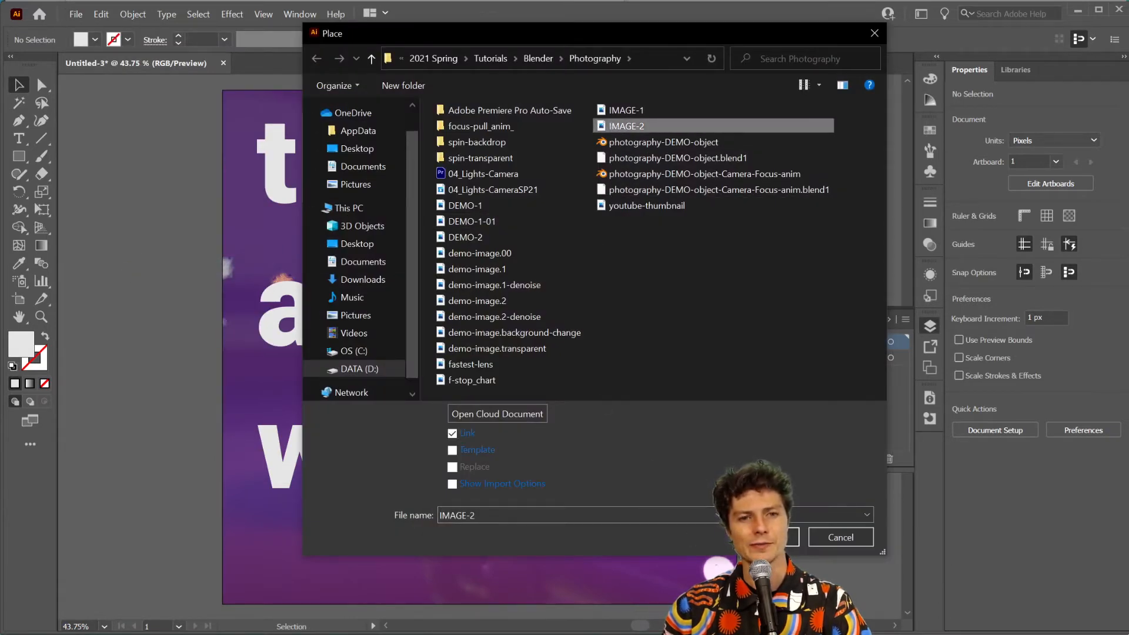
left_click(787, 537)
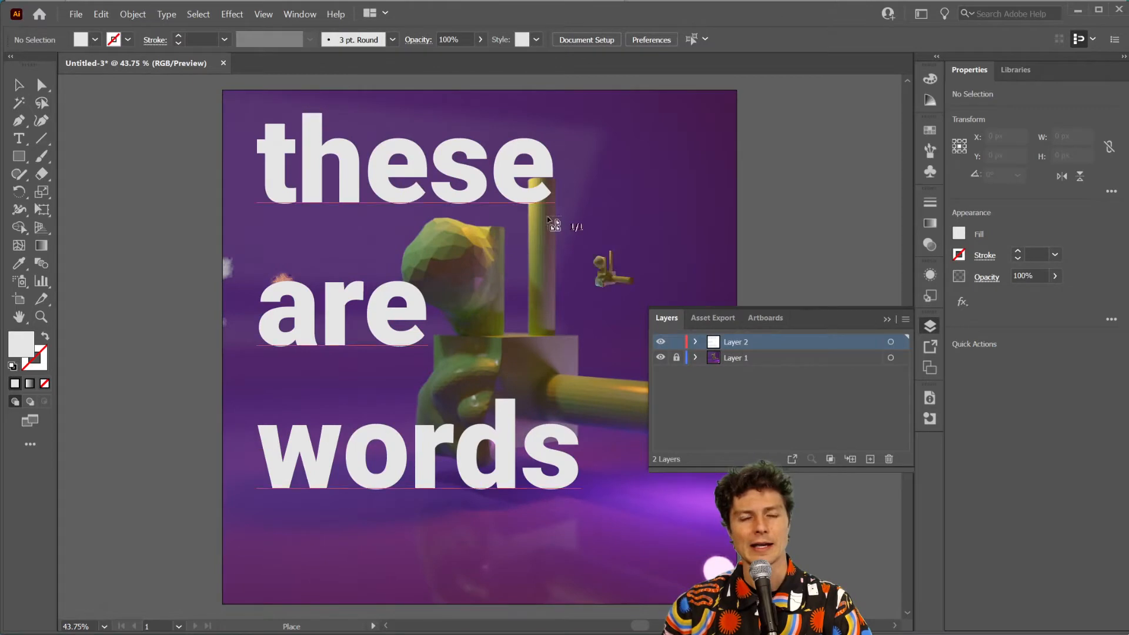
left_click(340, 134)
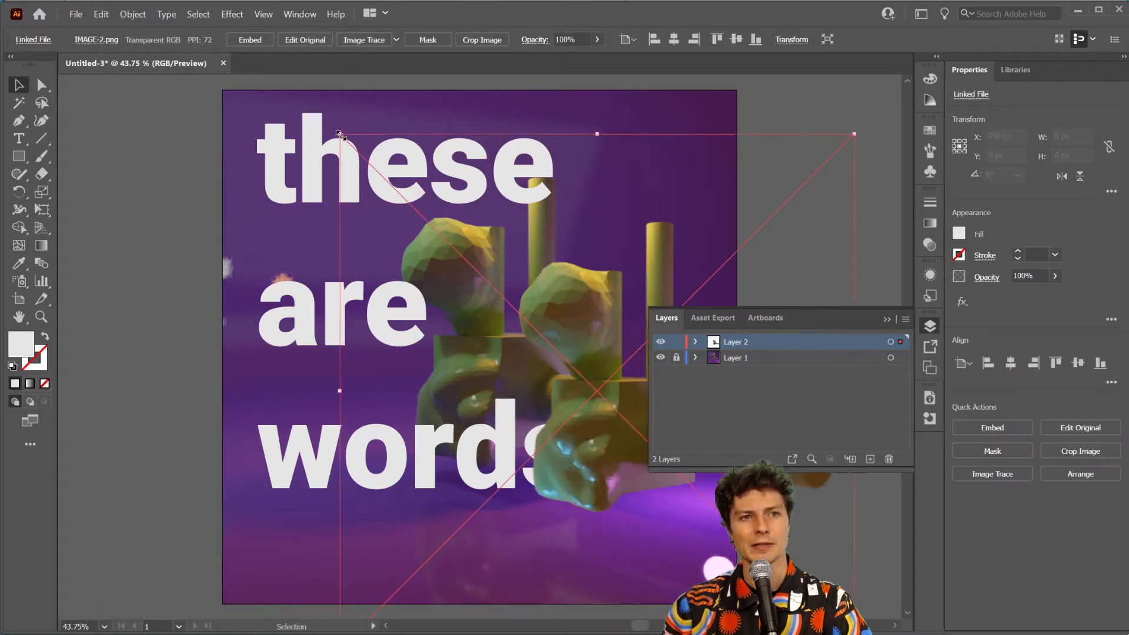
Center the placed image horizontally and vertically on the artboard, and deselect it
left_click(1010, 363)
left_click(1078, 362)
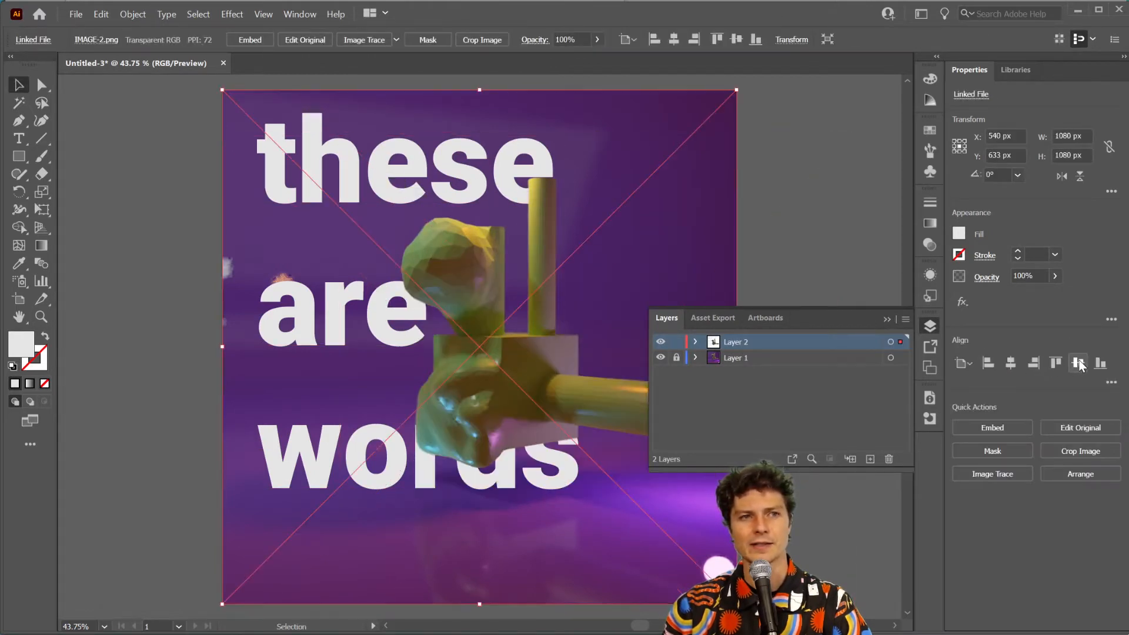
left_click(872, 250)
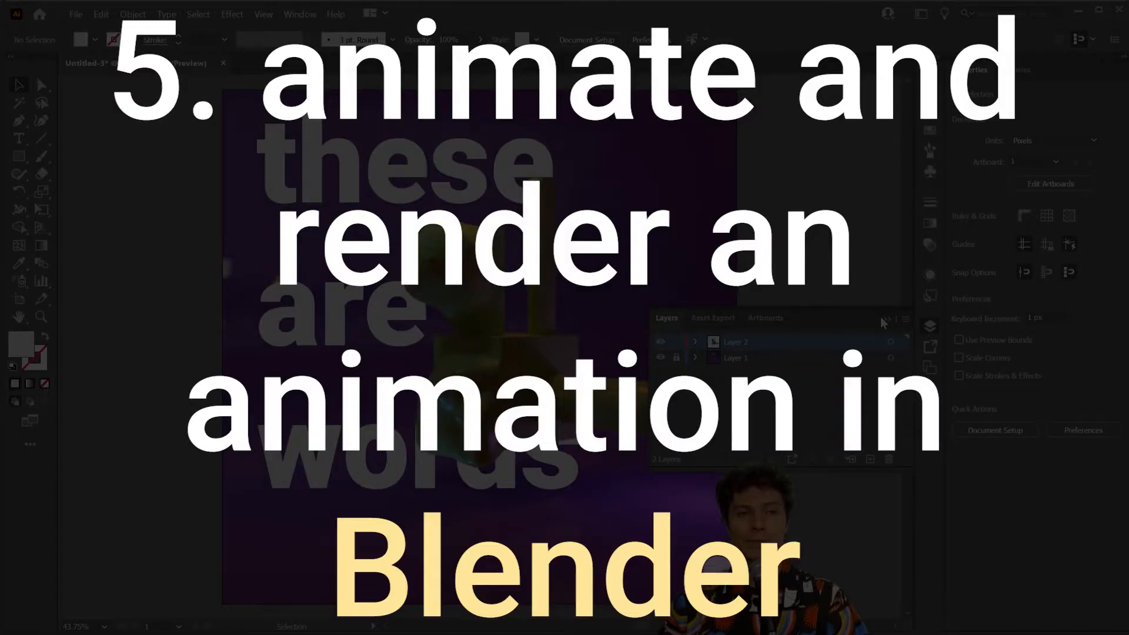
left_click(883, 319)
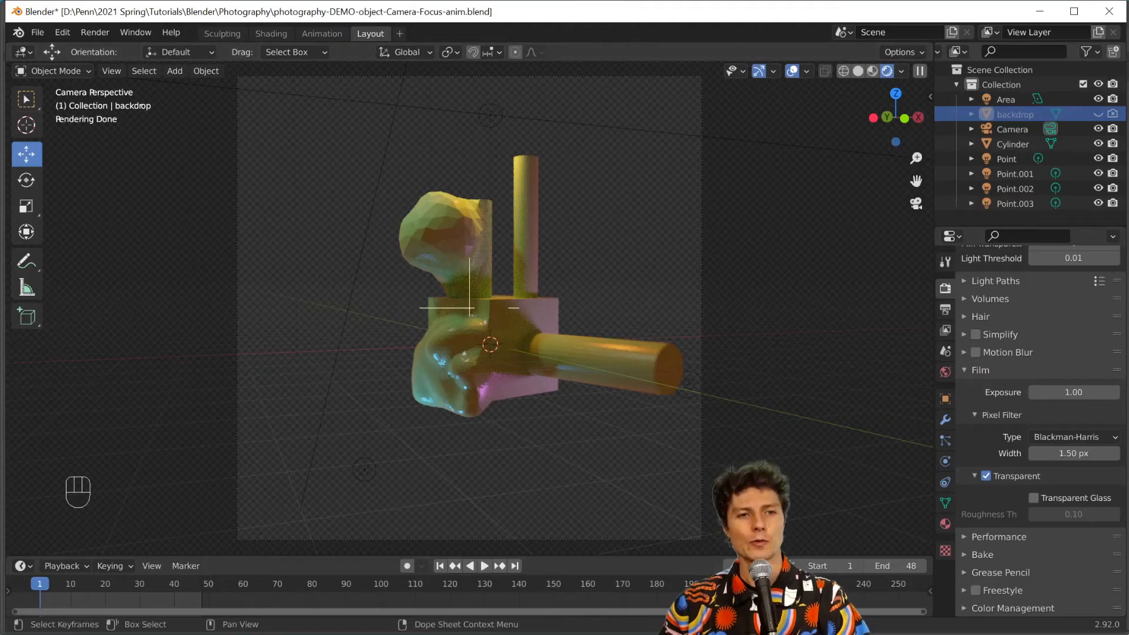
Switch to Blender, enlarge the timeline area, and set the animation's end frame to 48
left_click_drag(537, 555, 542, 502)
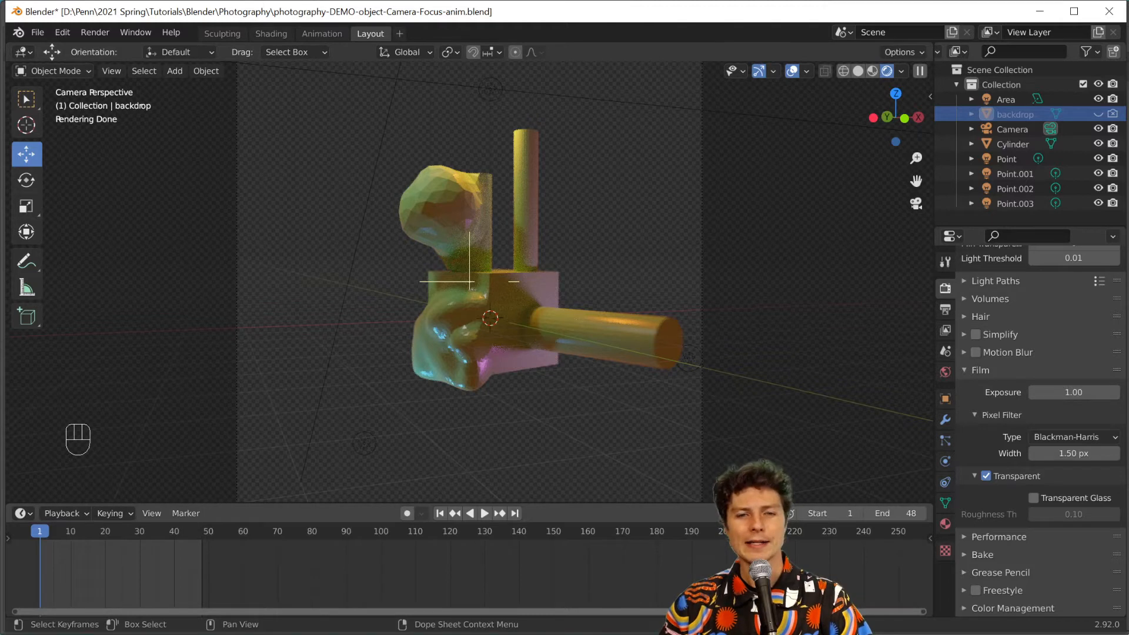
left_click(906, 514)
type("48")
key("Return")
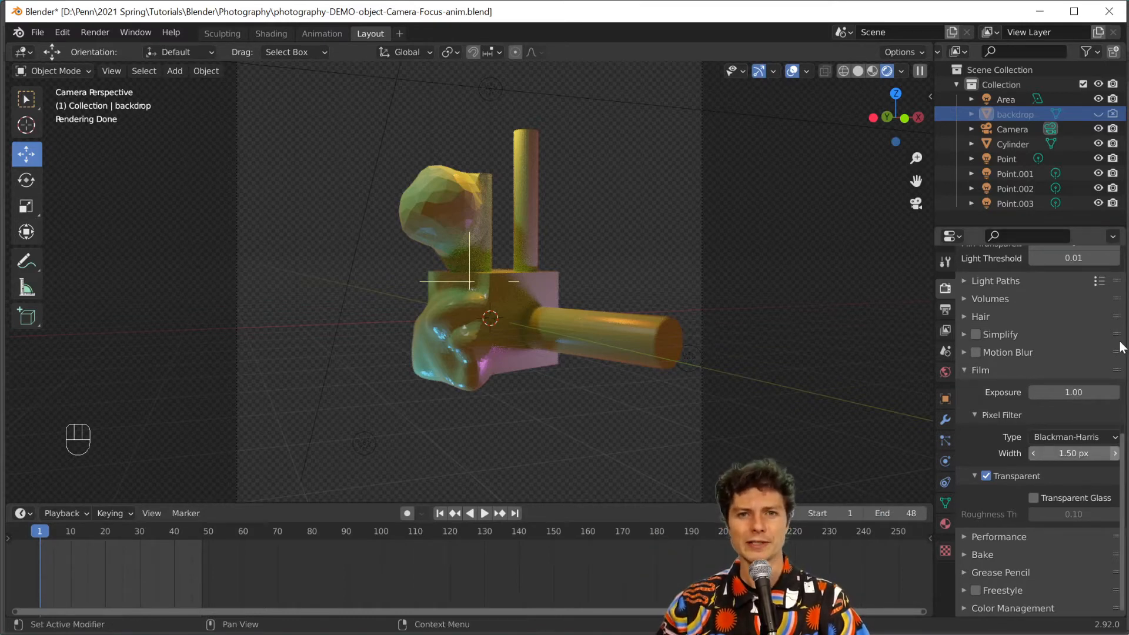
Check that the output frame range ends at 48 and set the frame rate to 24 fps
scroll(1087, 367, "up", 10)
scroll(1085, 363, "up", 3)
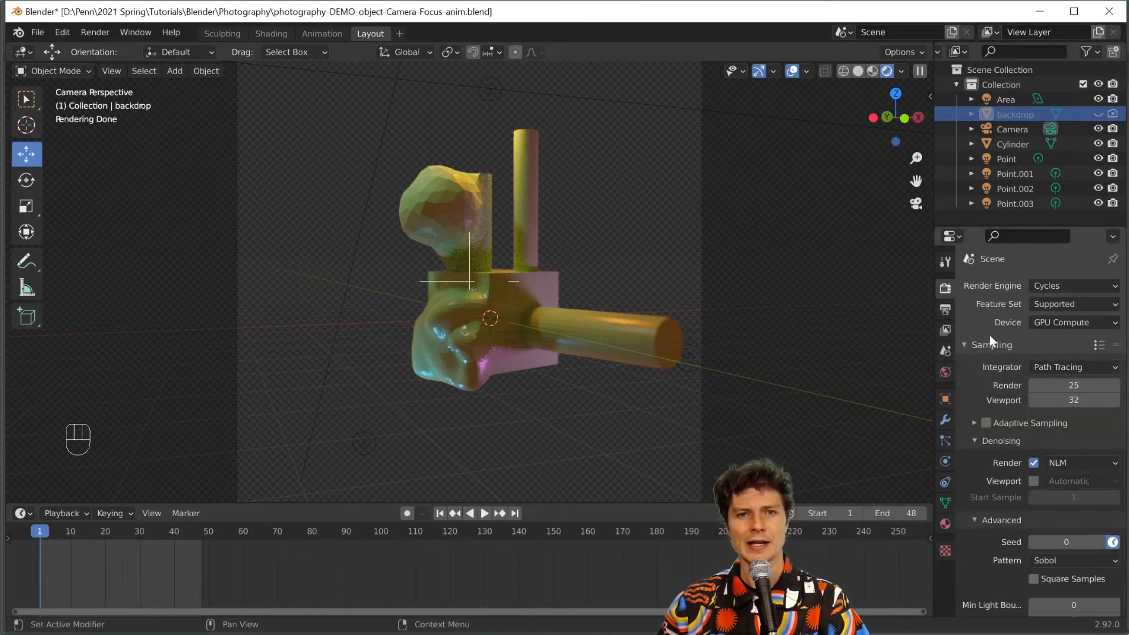
left_click(940, 308)
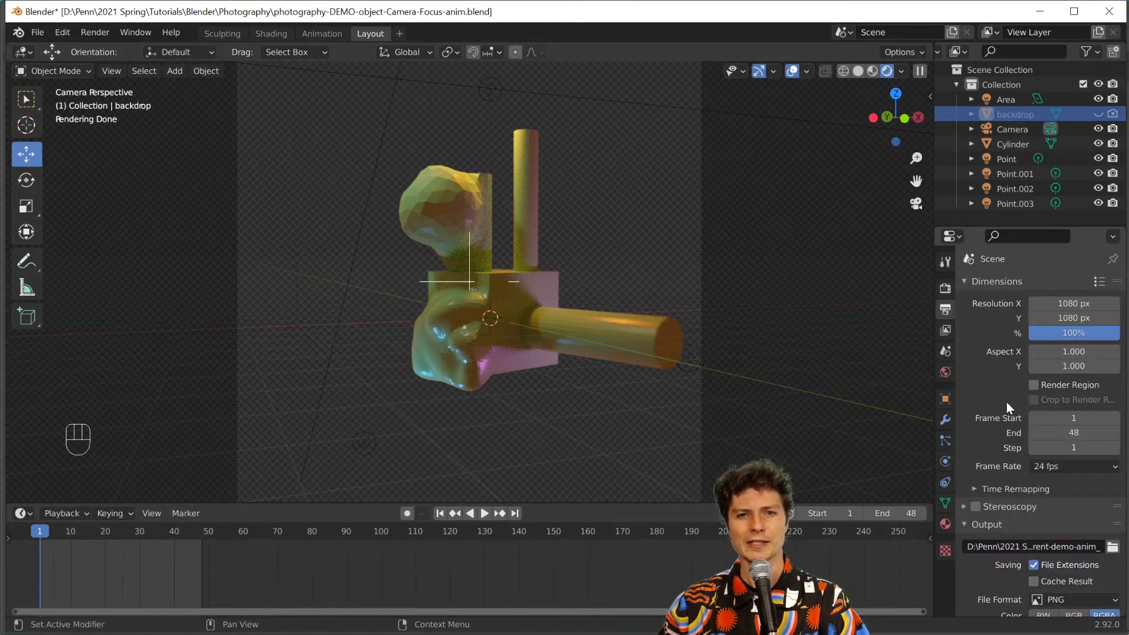
left_click(1068, 433)
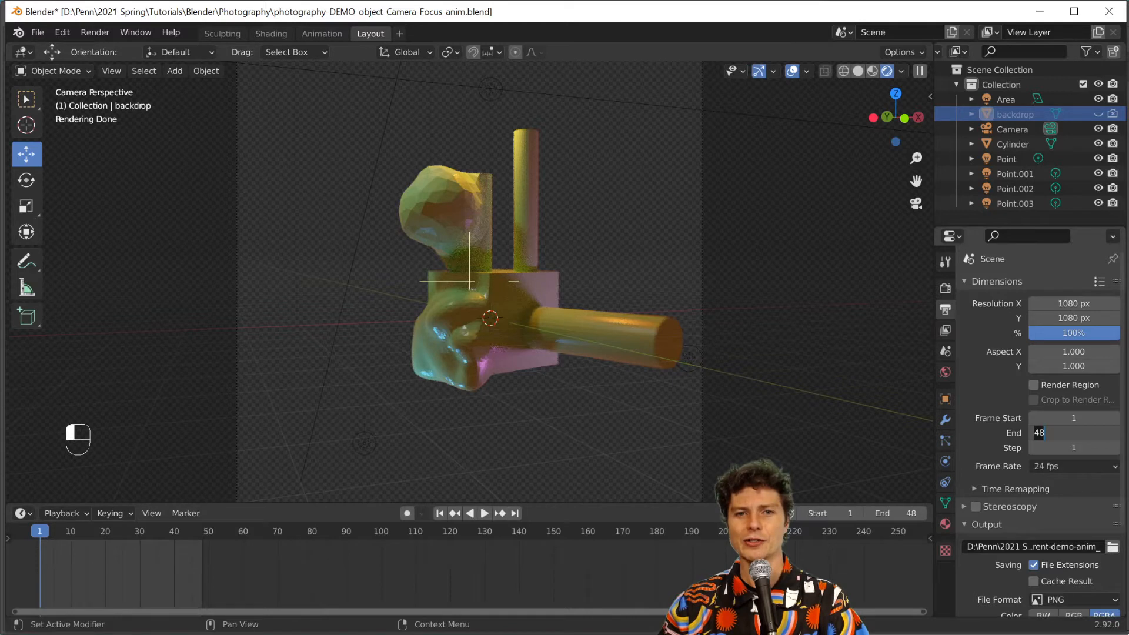
left_click(999, 442)
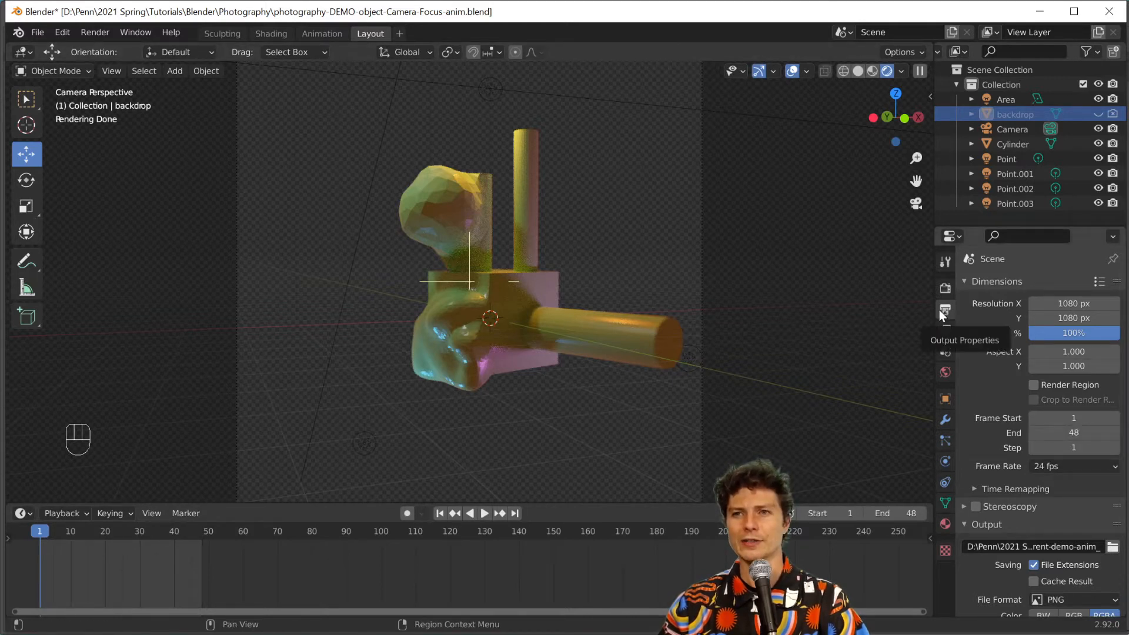
left_click(1057, 466)
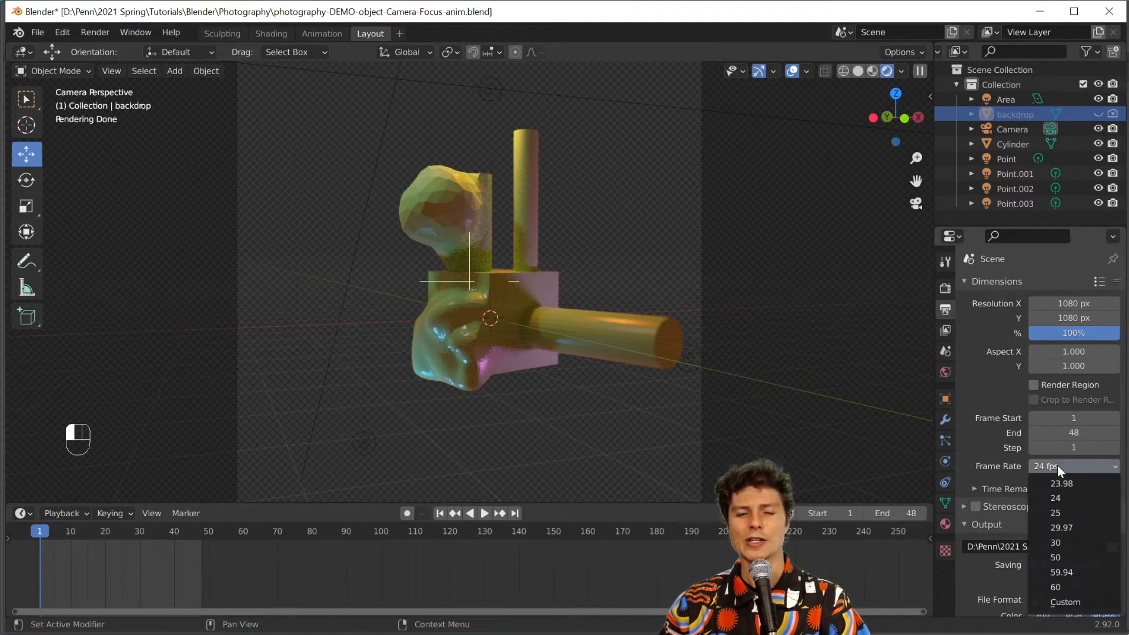
left_click(1069, 499)
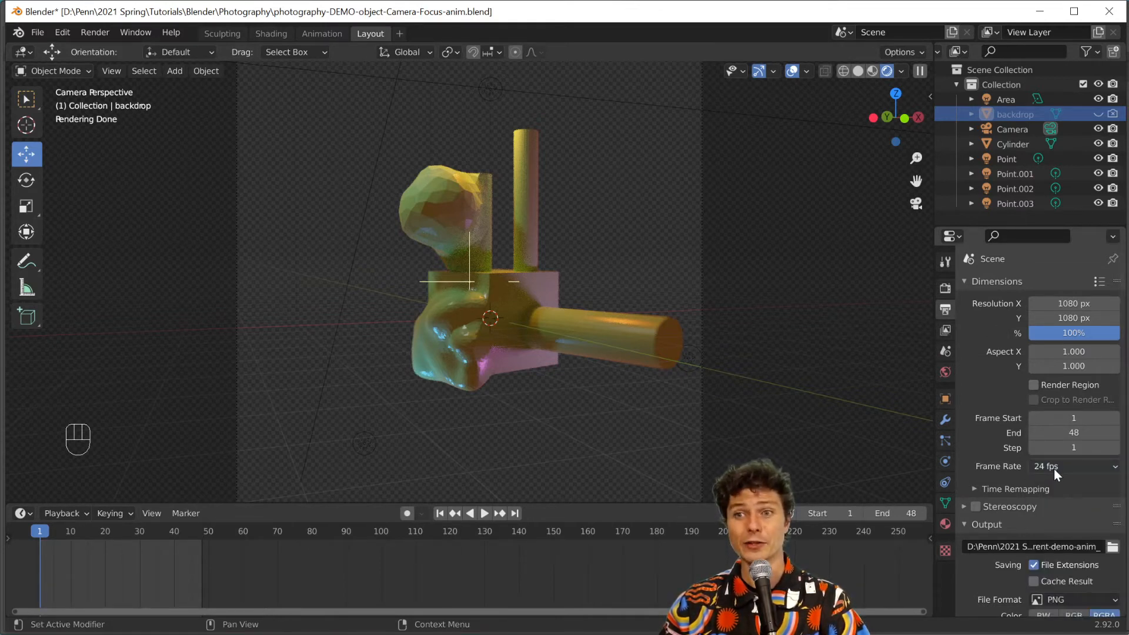
Create a new folder named IMAGE-TEST inside the Photography folder while choosing the render output location
left_click(1111, 547)
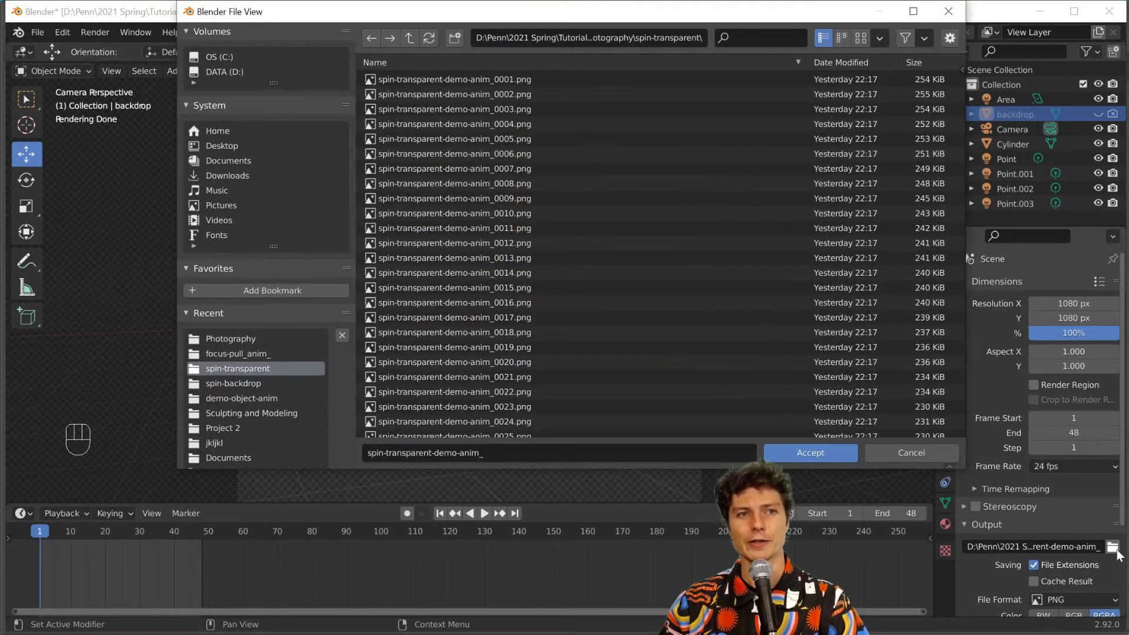
left_click(411, 39)
left_click(411, 39)
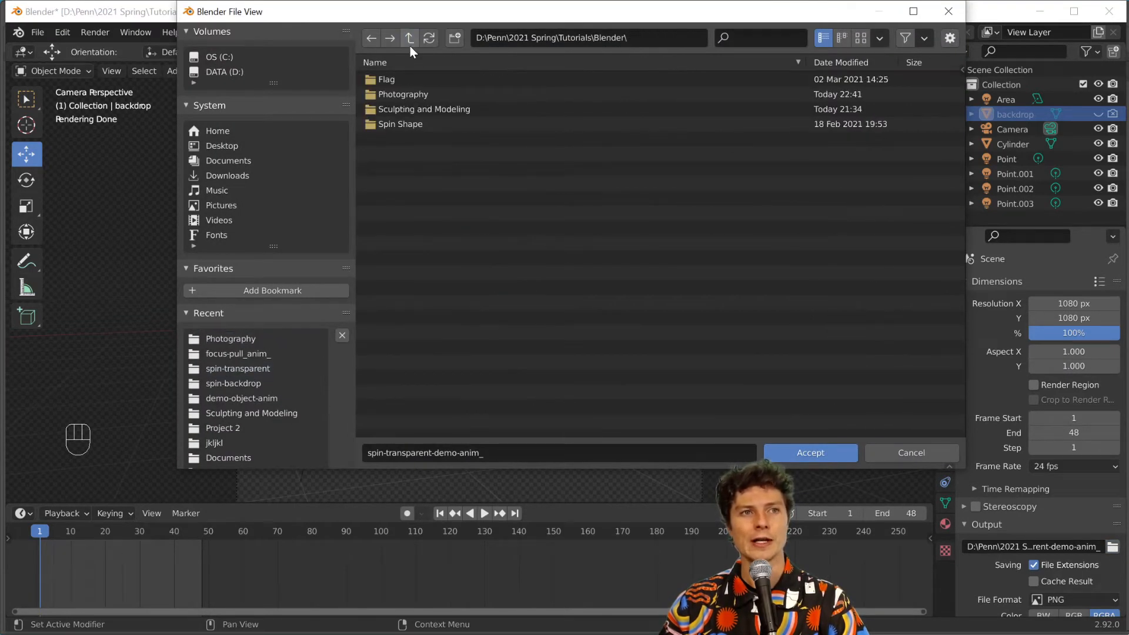
left_click(401, 97)
double_click(401, 99)
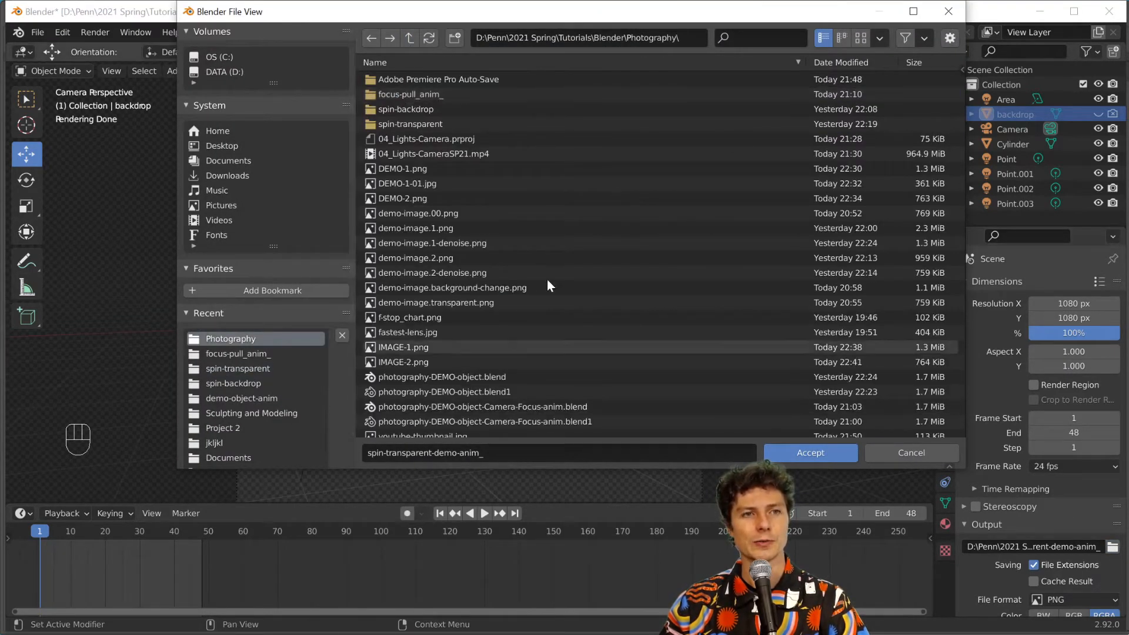
left_click(454, 38)
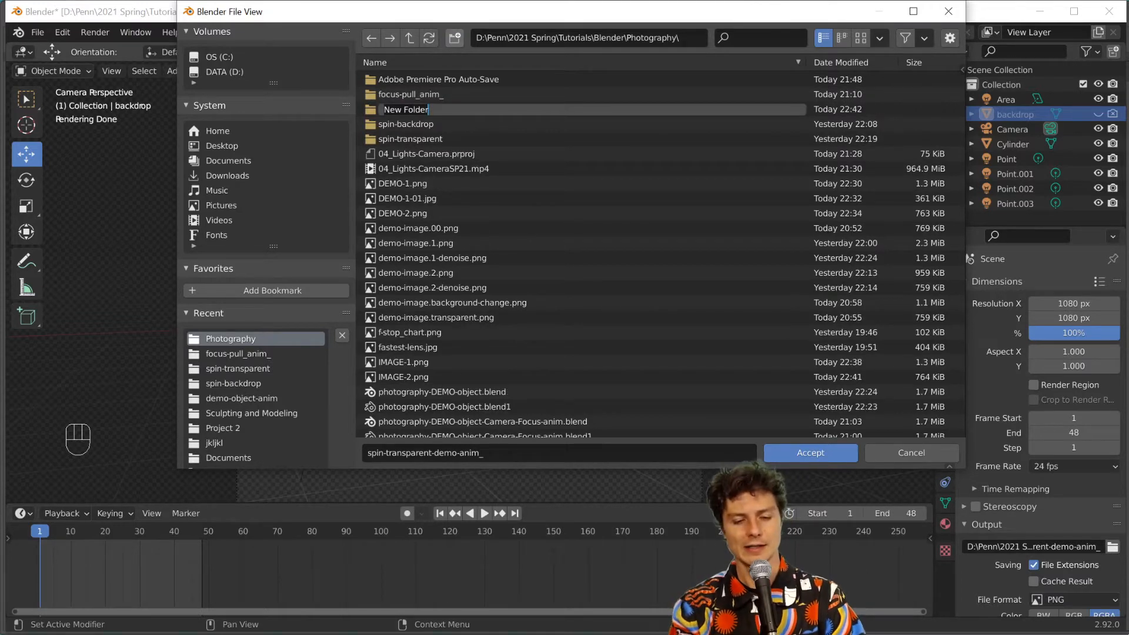
type("IMAGE-TEST")
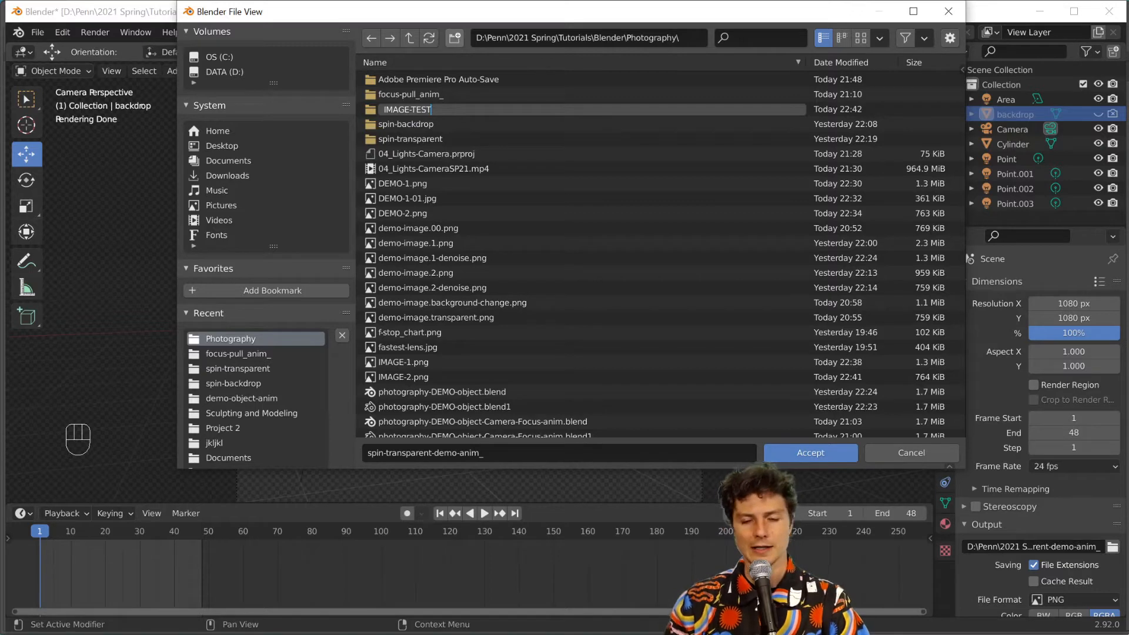
key("Return")
left_click(483, 454)
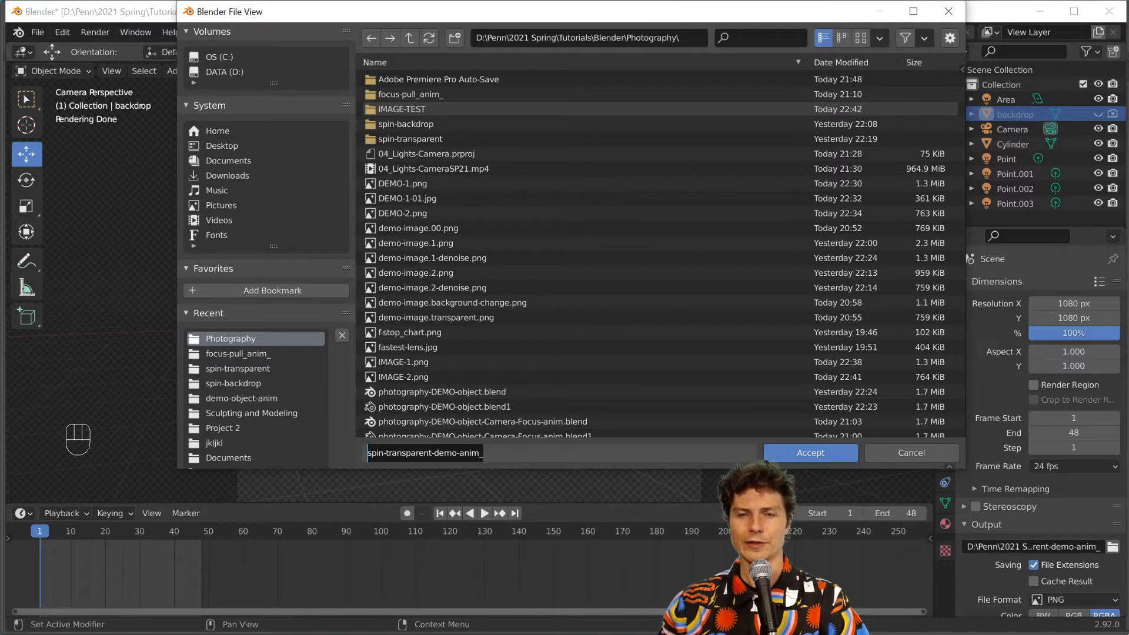
key("Return")
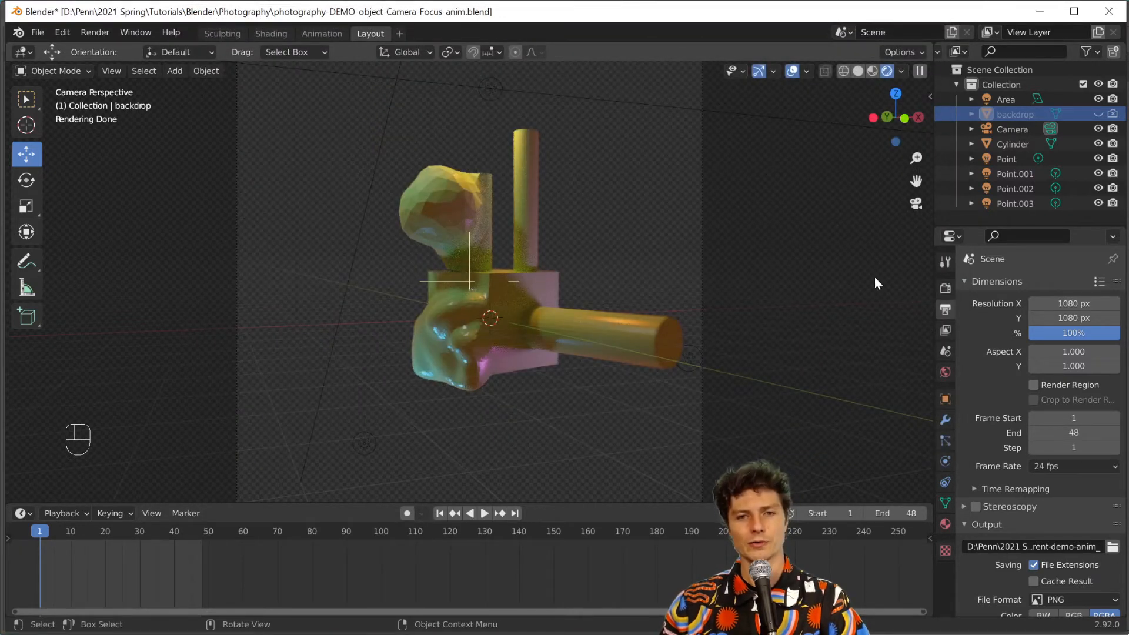
Set the render output path to the IMAGE-TEST folder with the file name image-test_
left_click(1108, 546)
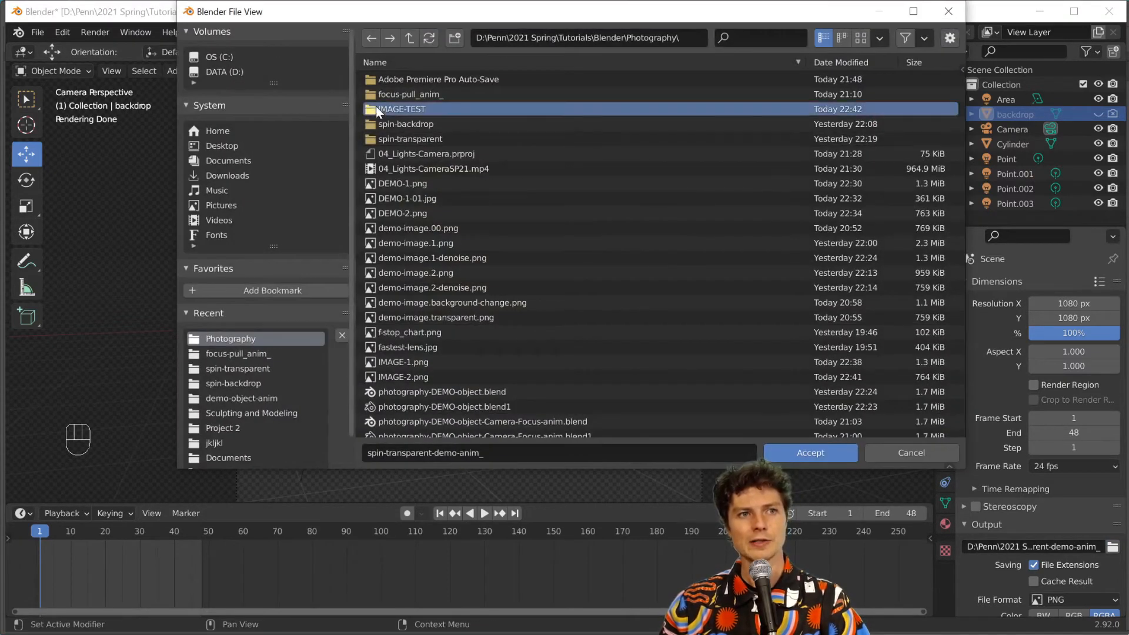
double_click(376, 107)
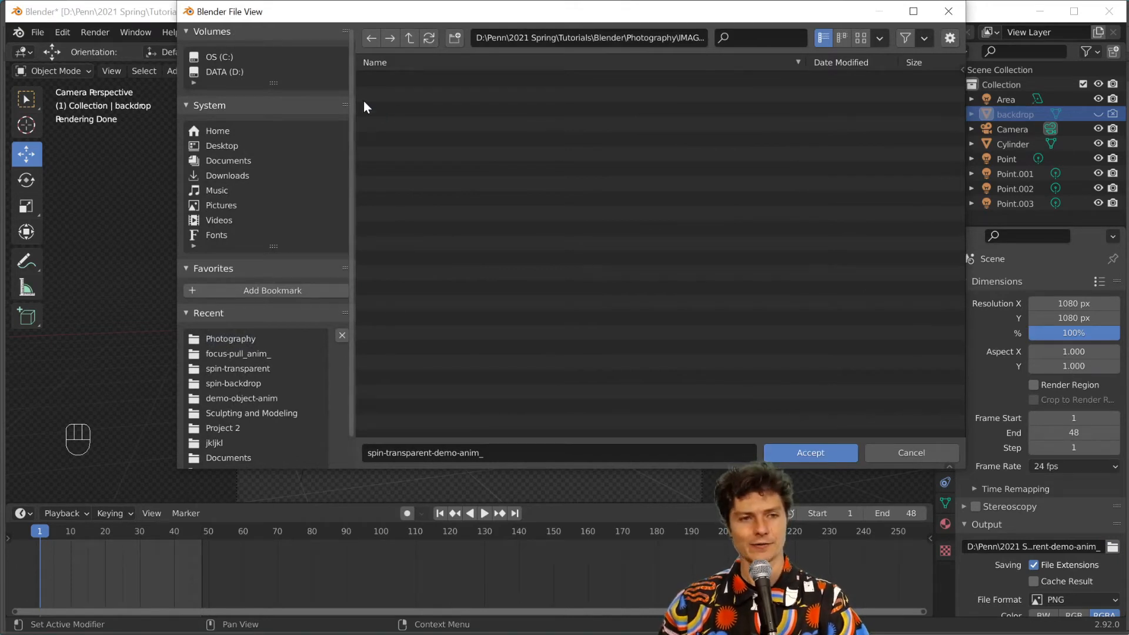
left_click(491, 453)
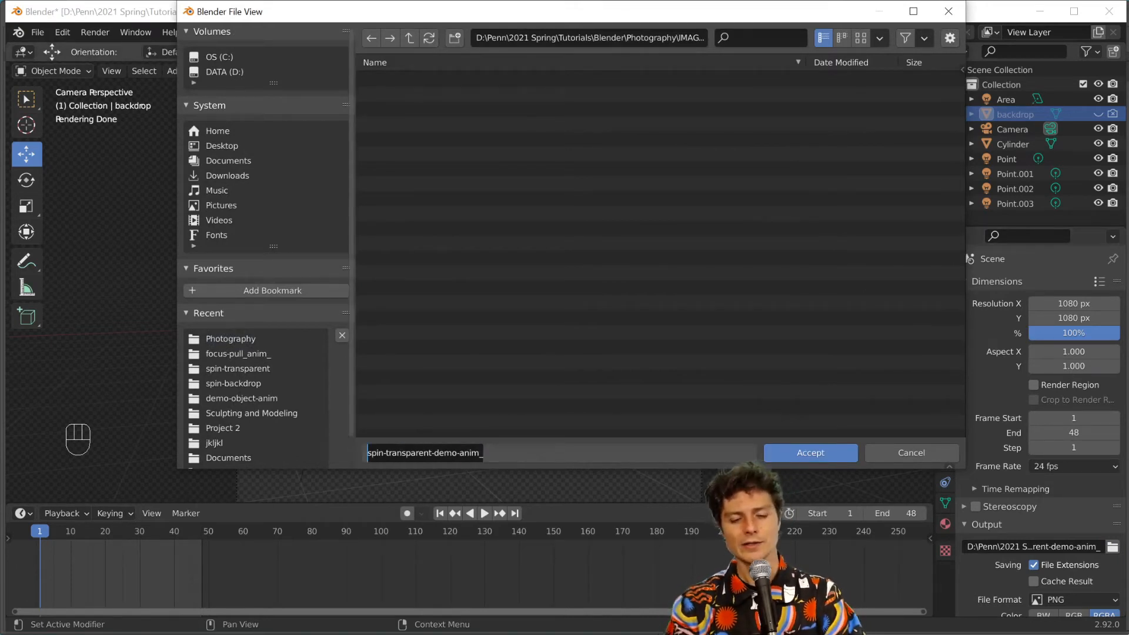
type("image-")
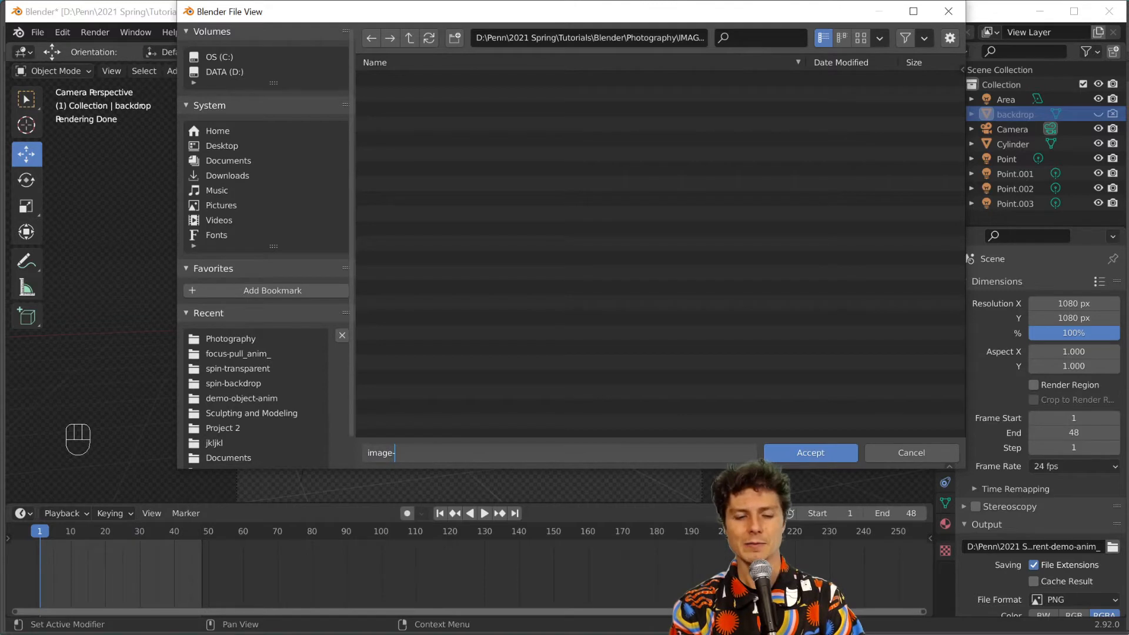
type("test_")
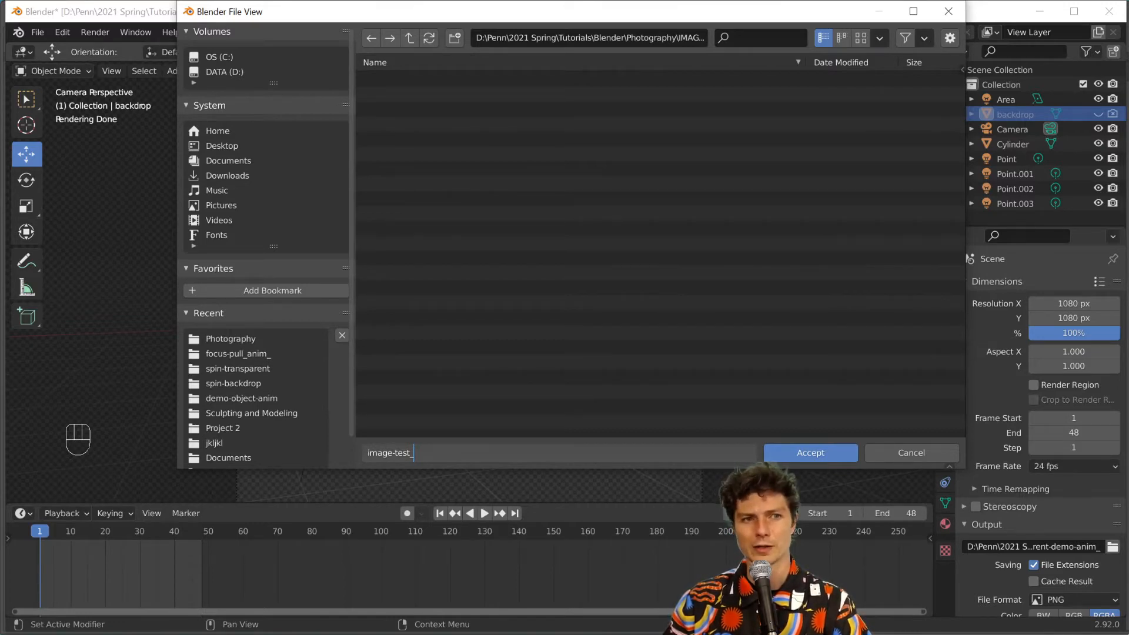
left_click(801, 455)
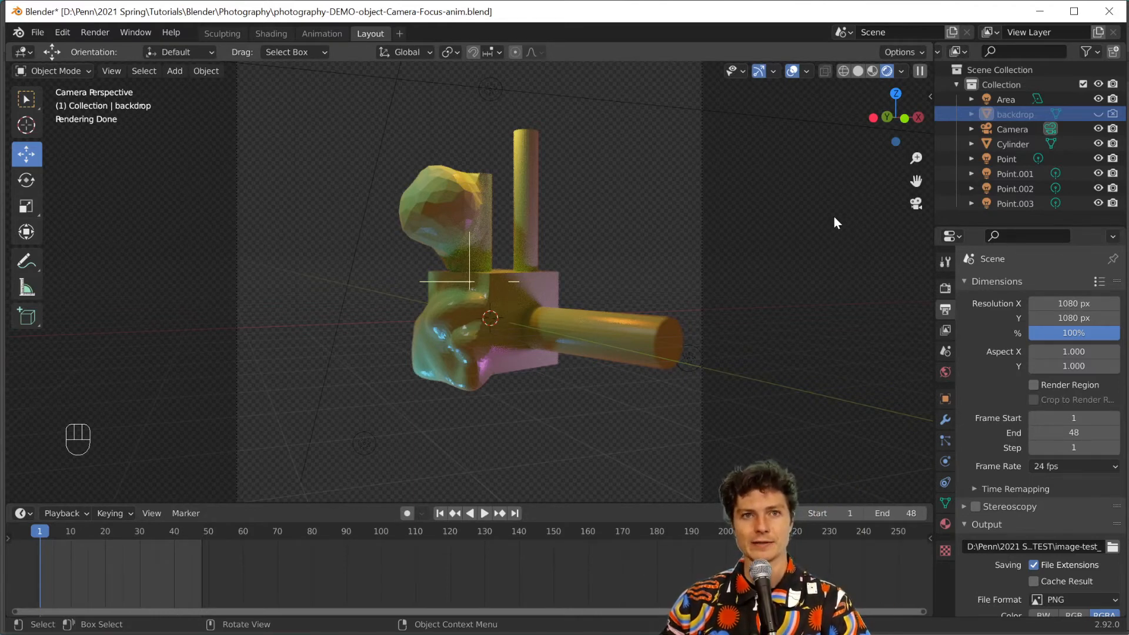
Show the transform values, select the Cylinder object, and insert a Rotation keyframe for it at frame 1
key("n")
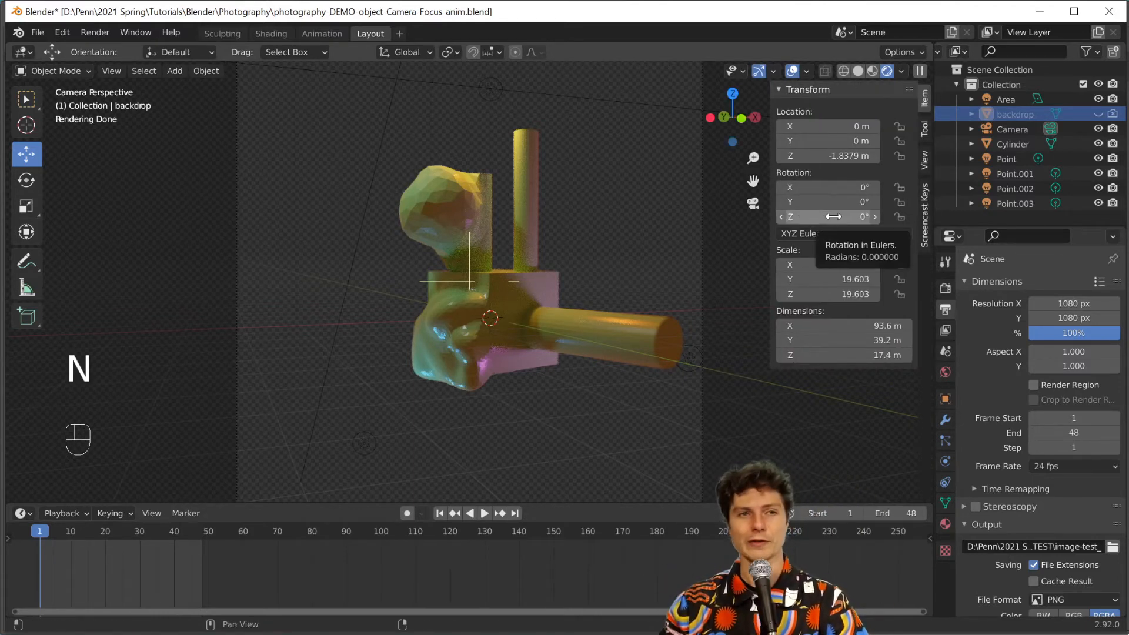
left_click(524, 302)
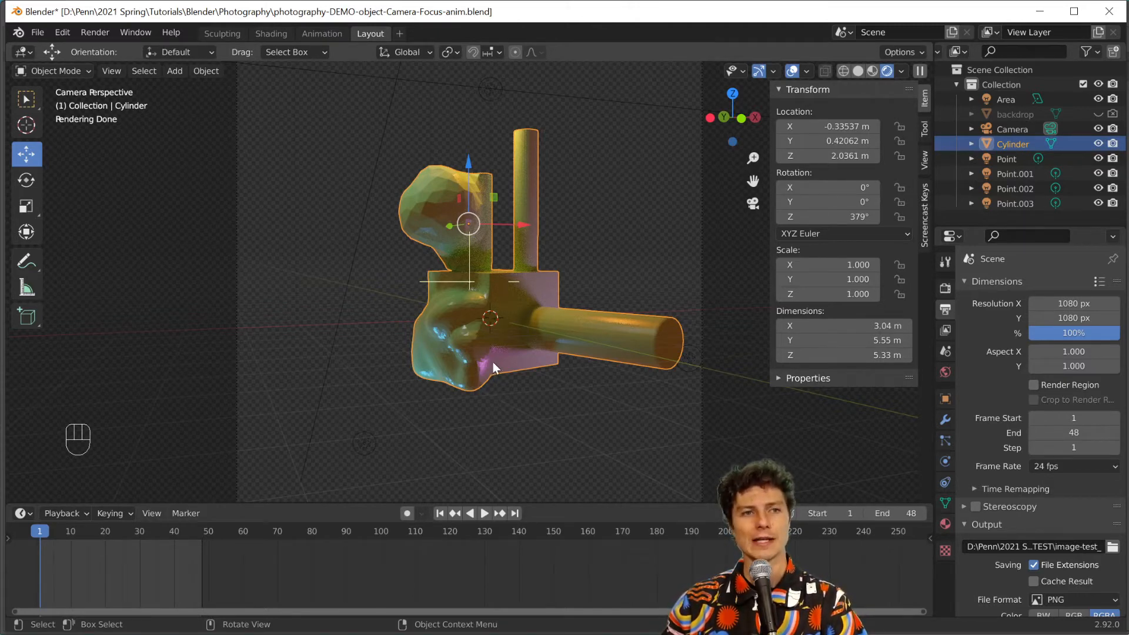
key("i")
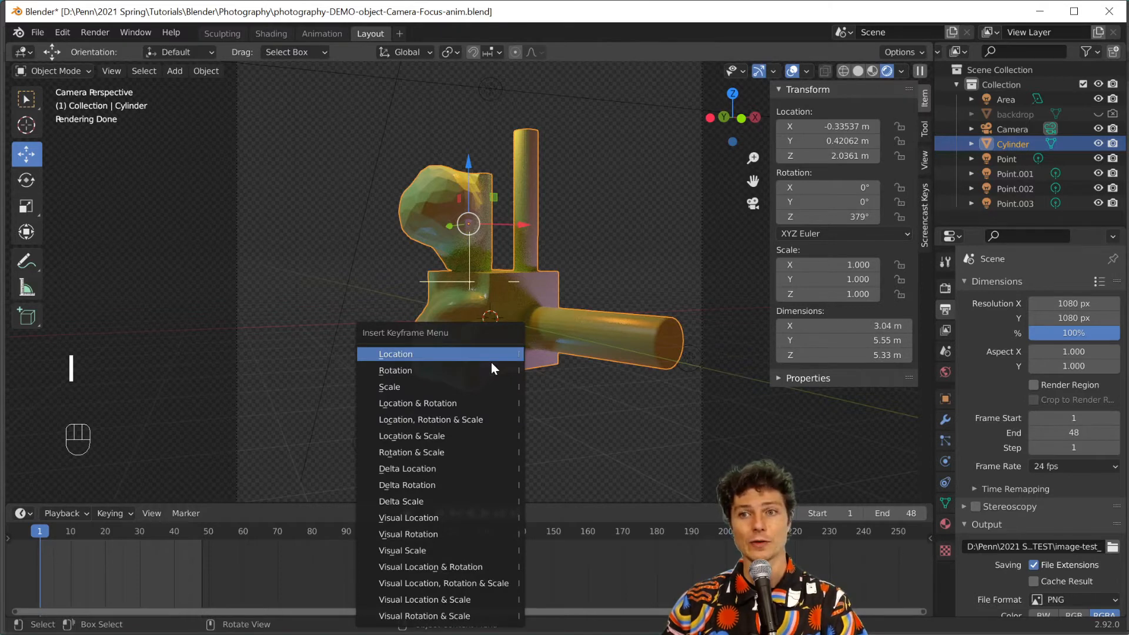
left_click(460, 369)
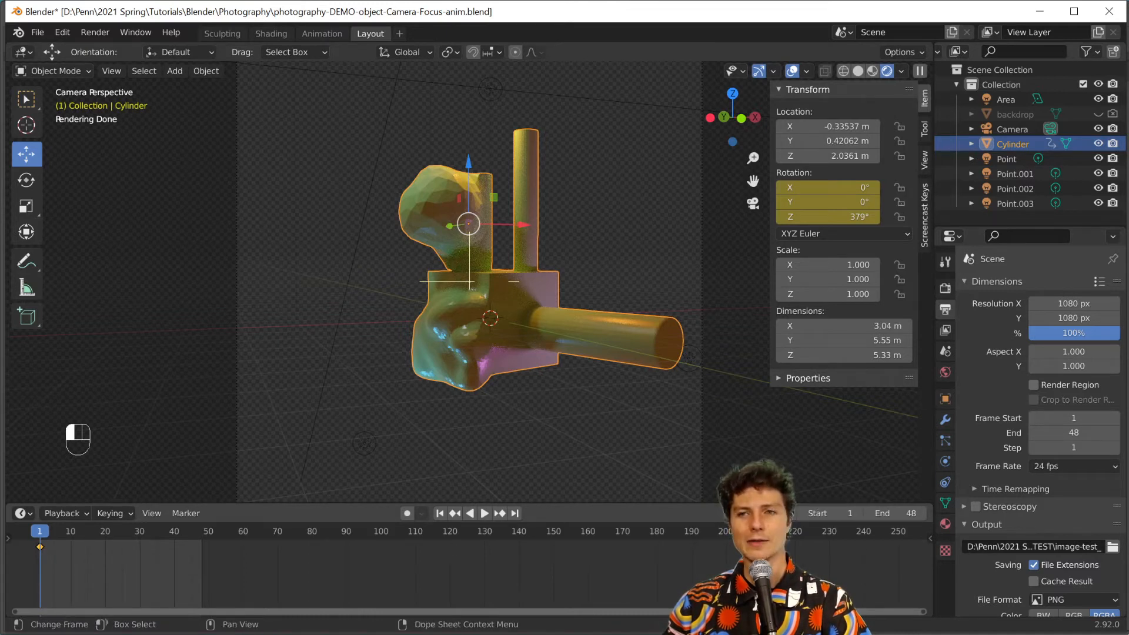
Move to frame 49 and increase the Cylinder's Z rotation by one full turn to 739°
left_click(205, 531)
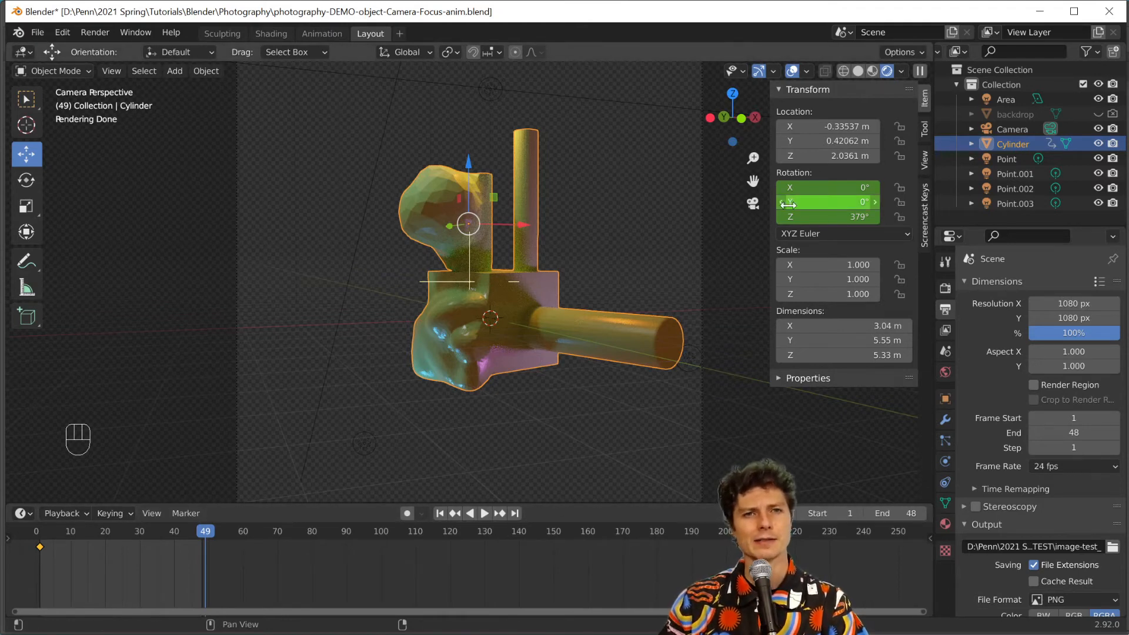
left_click_drag(208, 530, 40, 543)
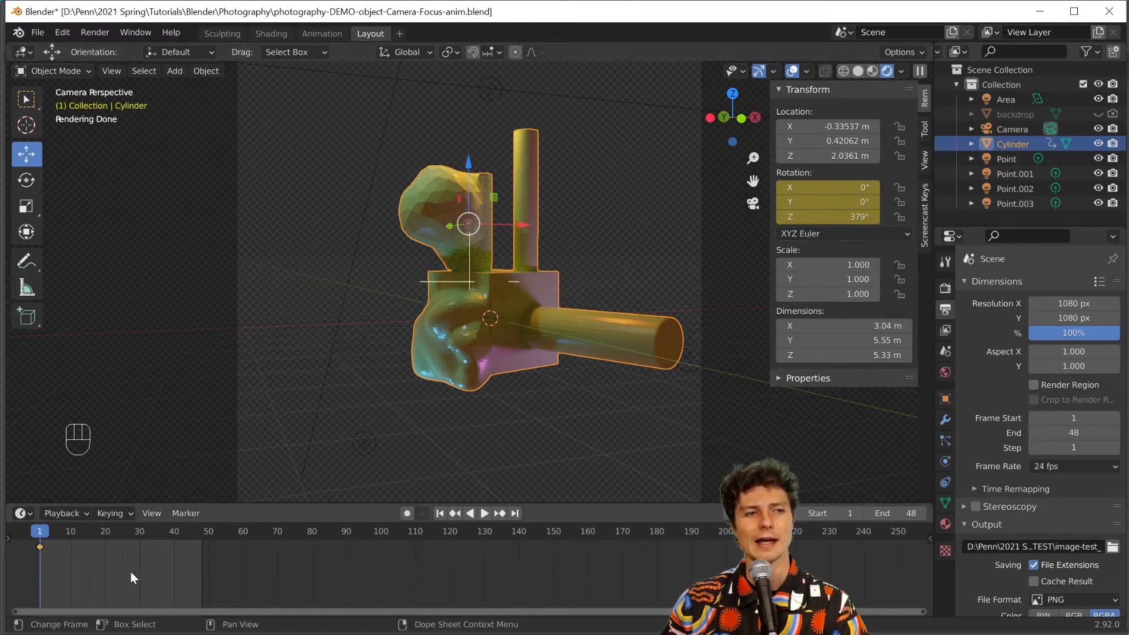
left_click(39, 532)
left_click_drag(39, 532, 205, 531)
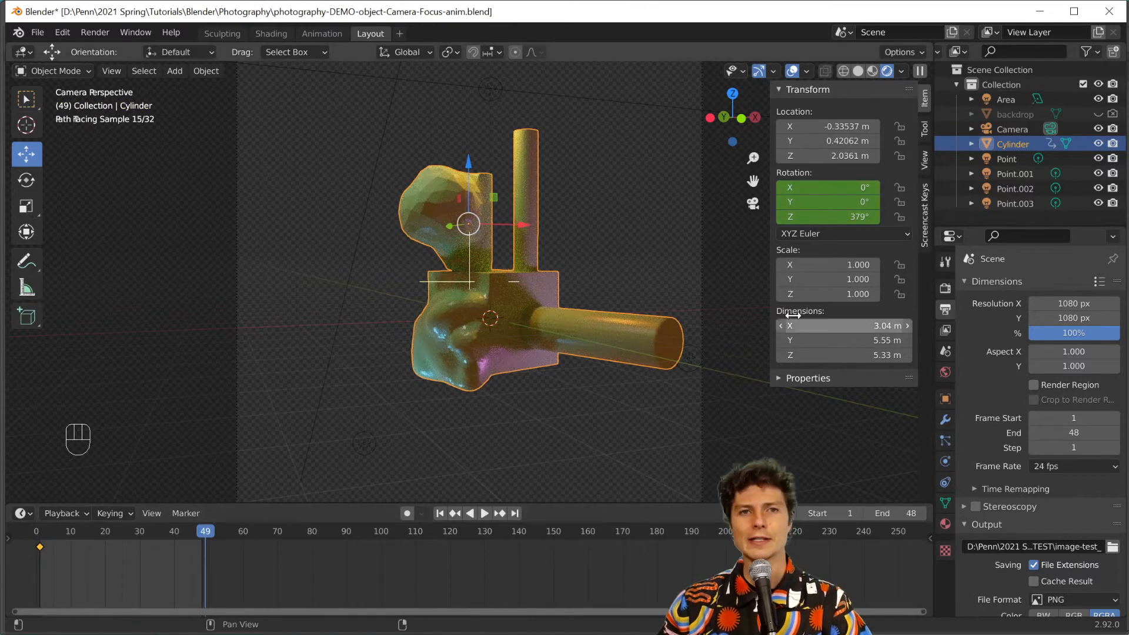
left_click(830, 217)
left_click(830, 217)
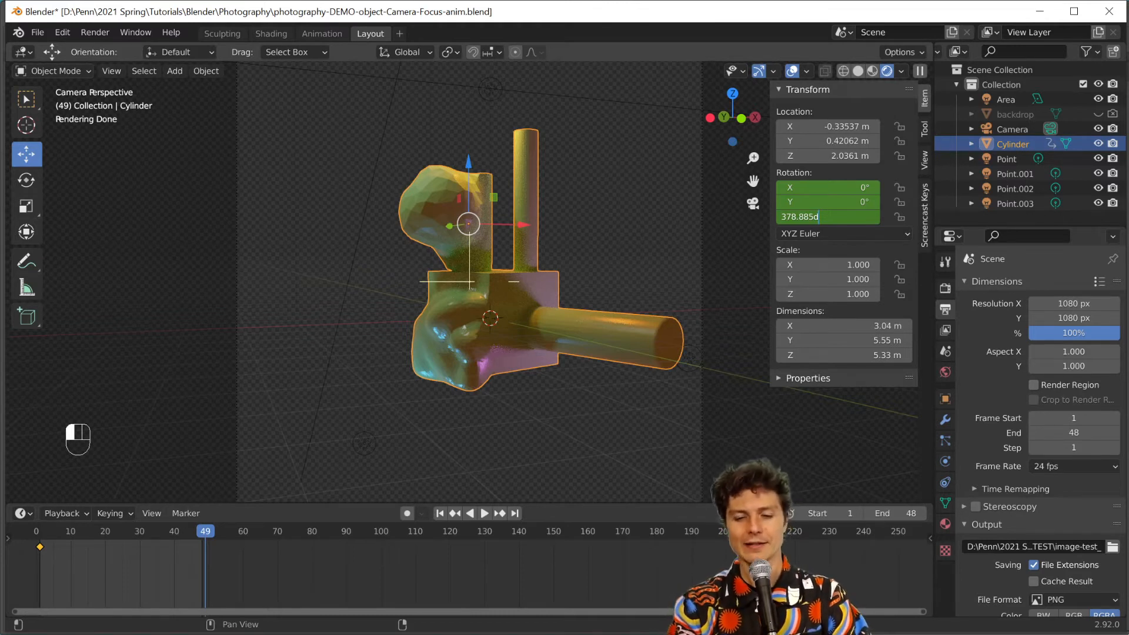
type("+")
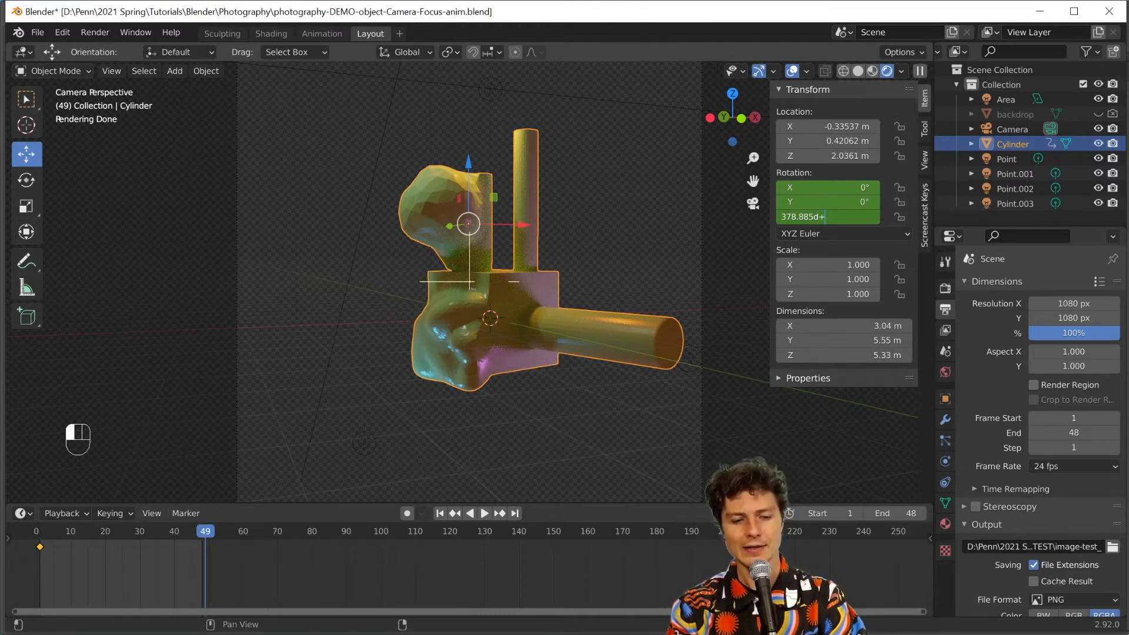
key("Return")
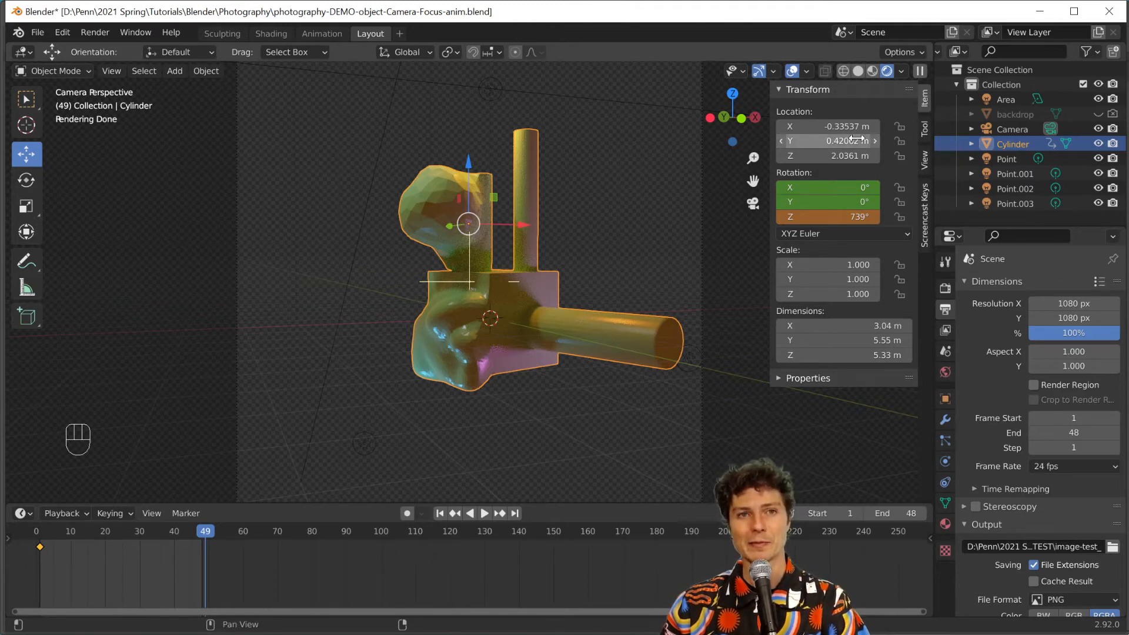
key("n")
key("n")
key("n")
key("n")
key("n")
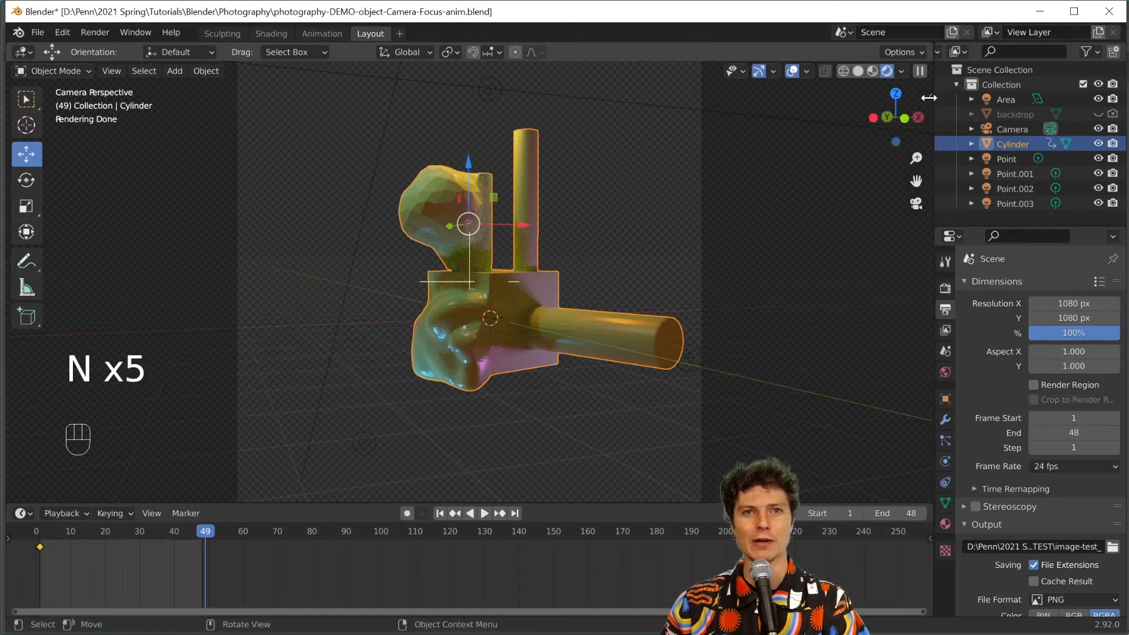
key("n")
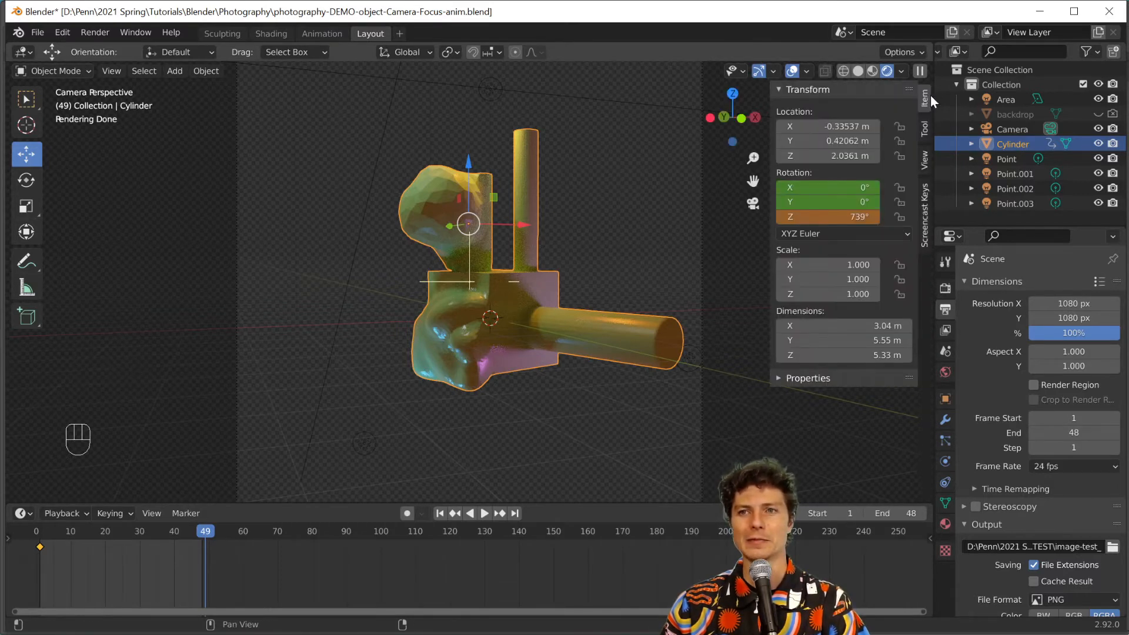
key("n")
key("n")
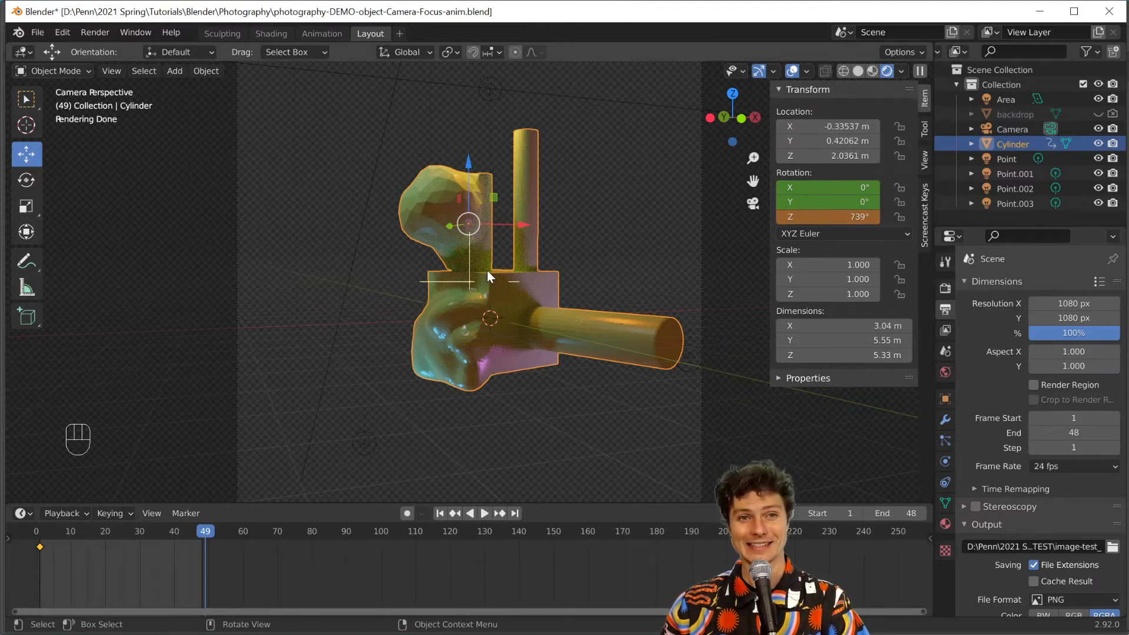
Insert a Rotation keyframe for the Cylinder at frame 49 and play the animation to preview the spin
key("i")
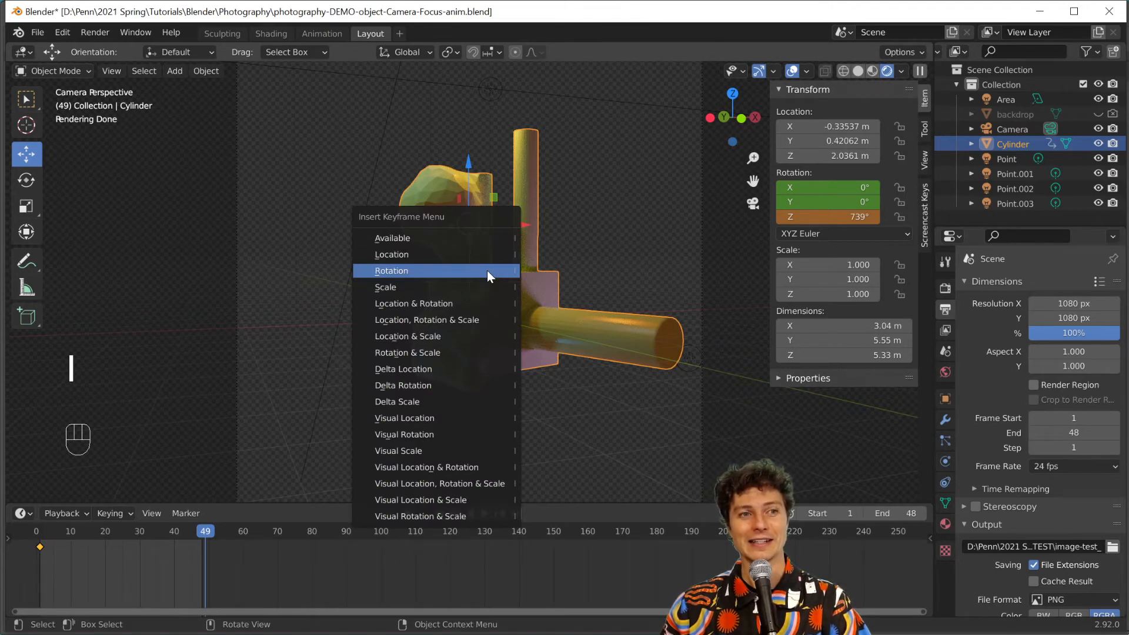
left_click(488, 271)
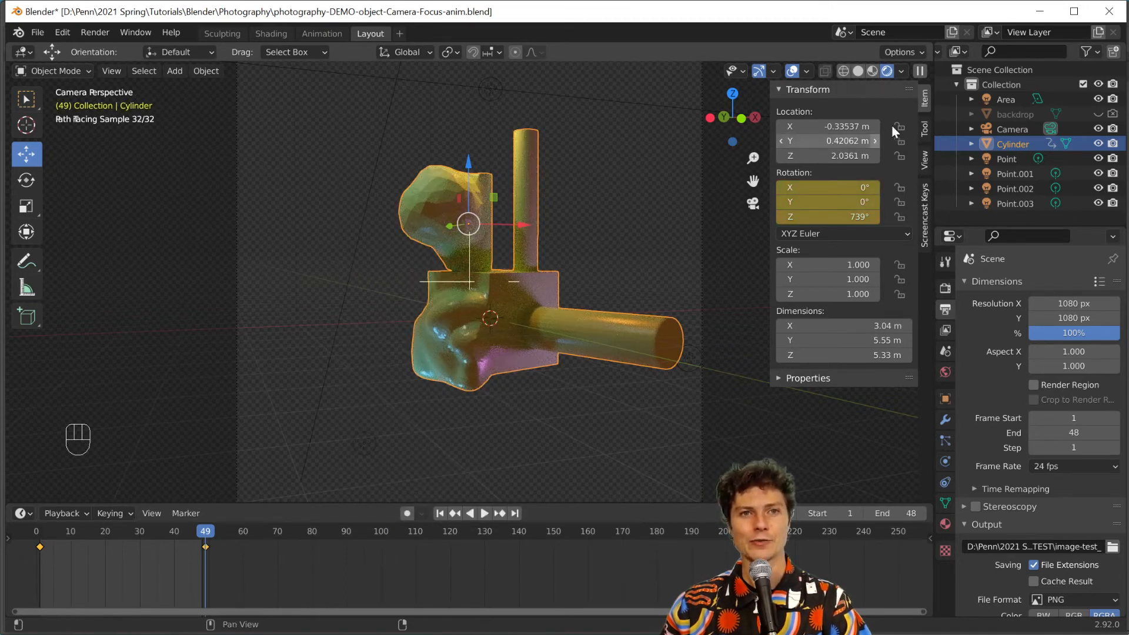
left_click(485, 512)
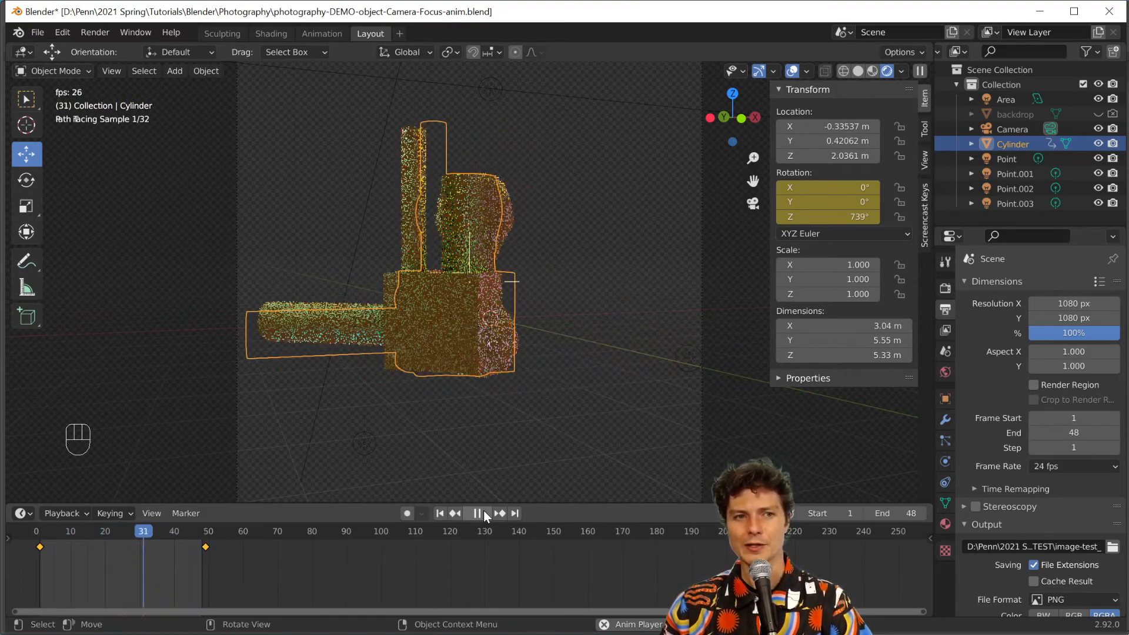
left_click(483, 513)
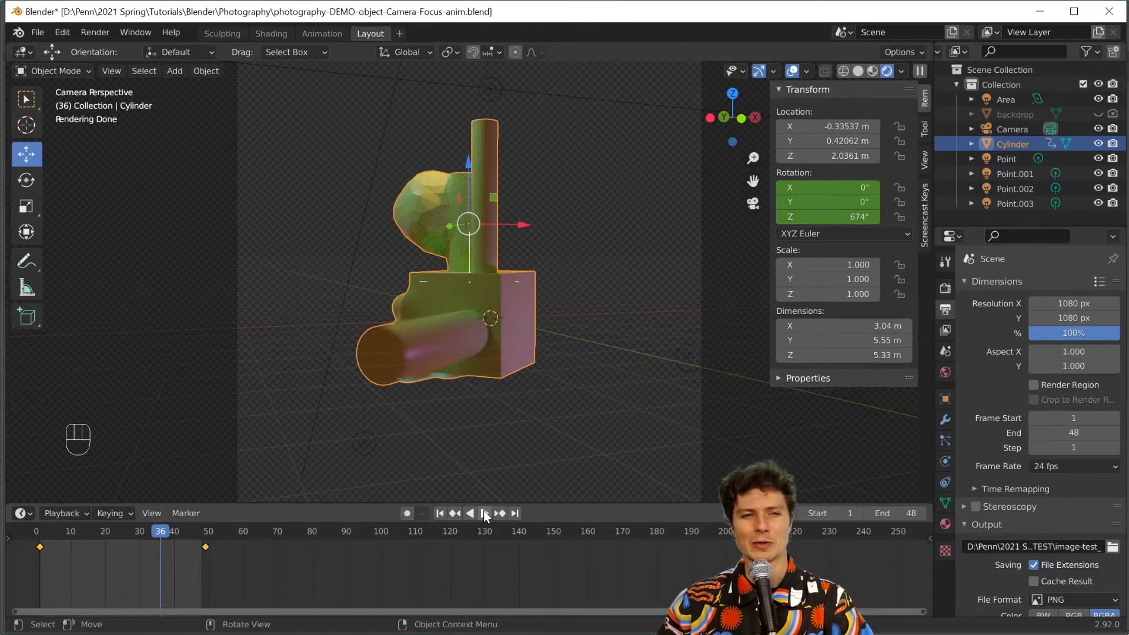
Switch the viewport to Solid shading while previewing the animation, and stop the playback
left_click(485, 513)
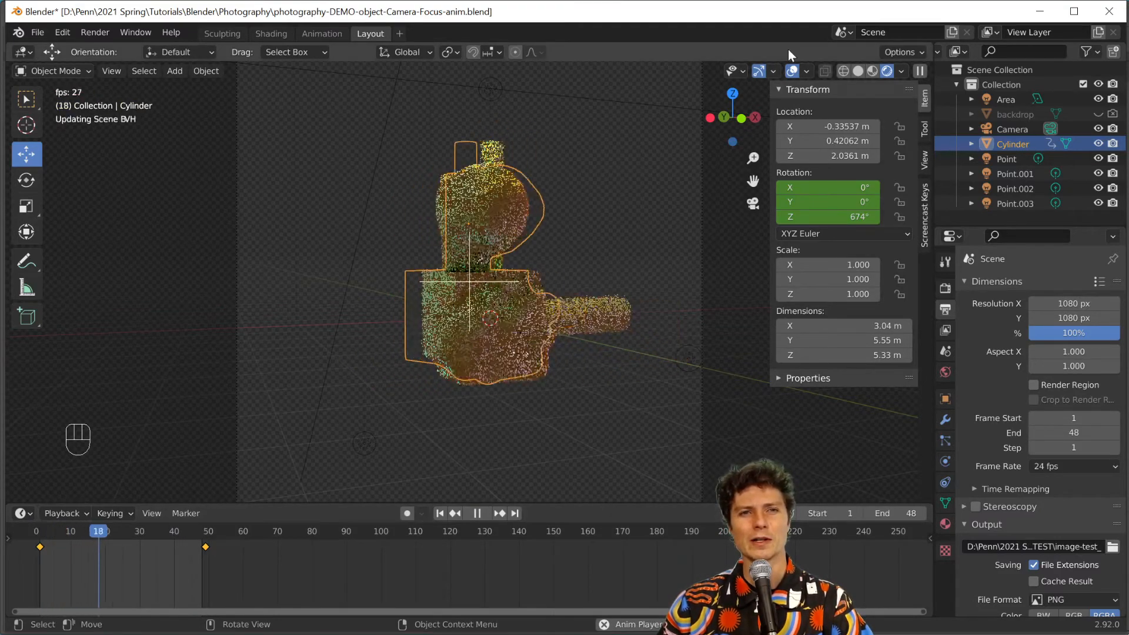
left_click(859, 70)
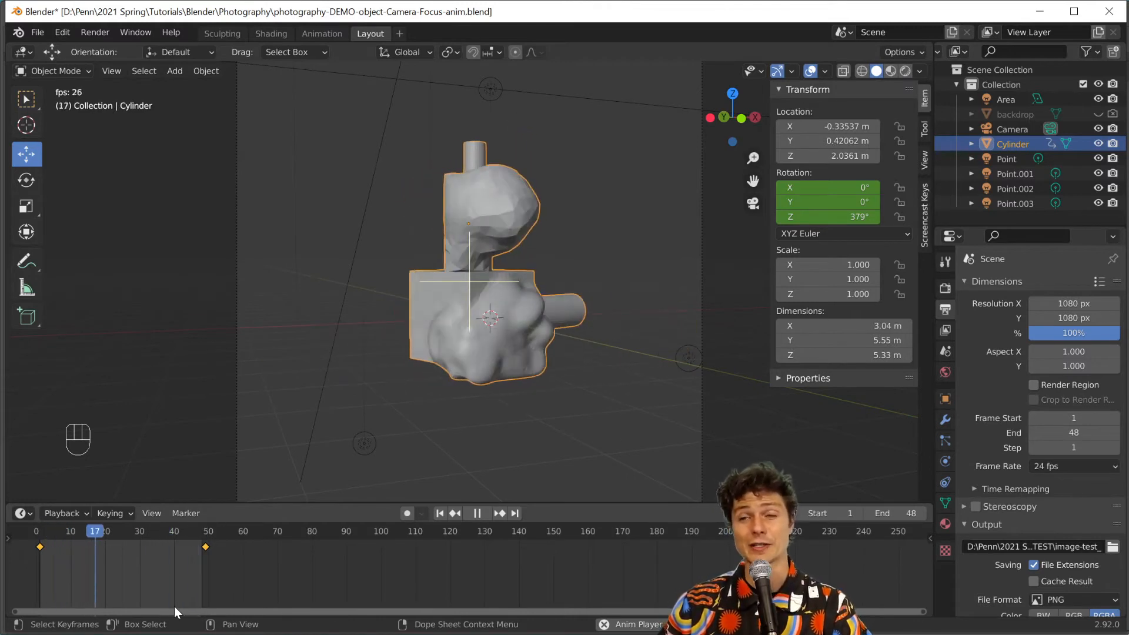
key("space")
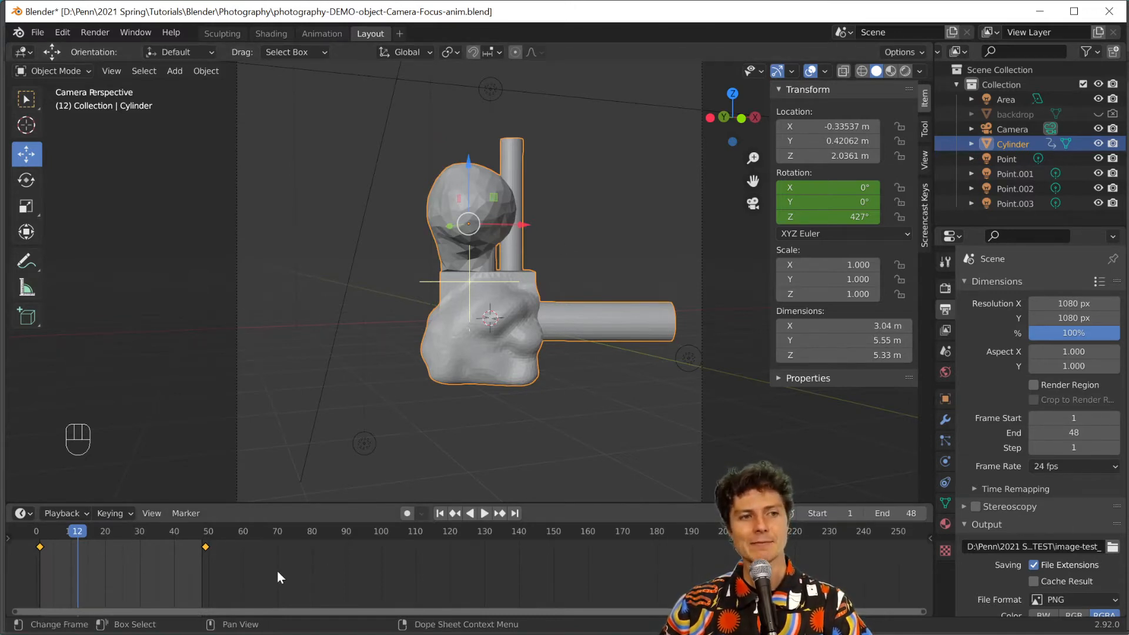
Set the rotation keyframes' handle type to Vector for a constant spin and preview the animation
key("v")
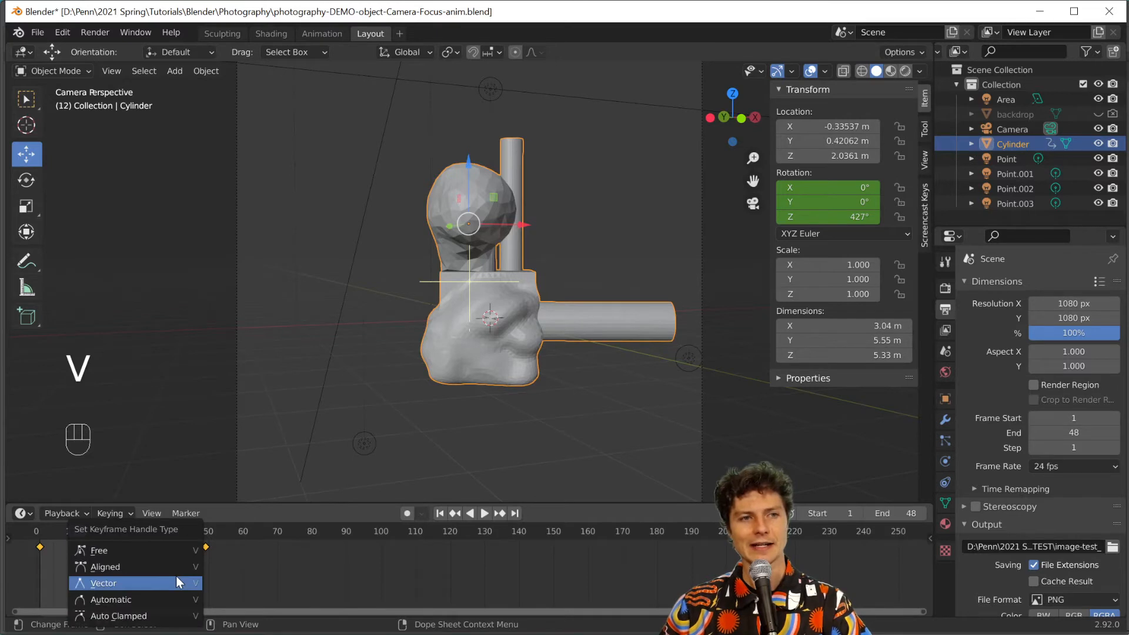
left_click(178, 582)
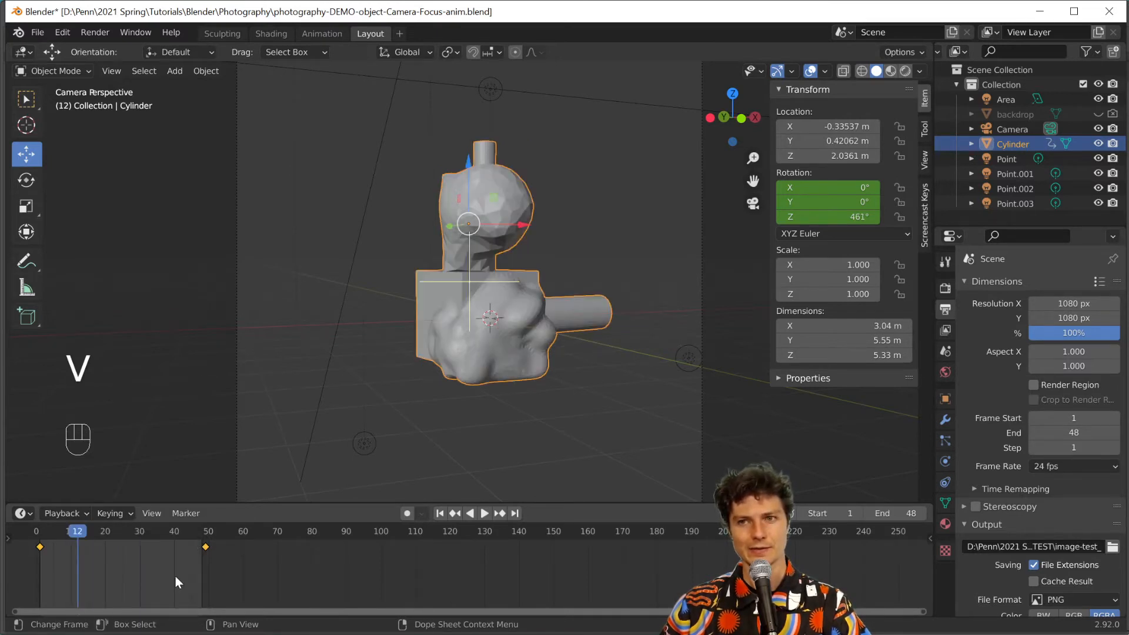
key("space")
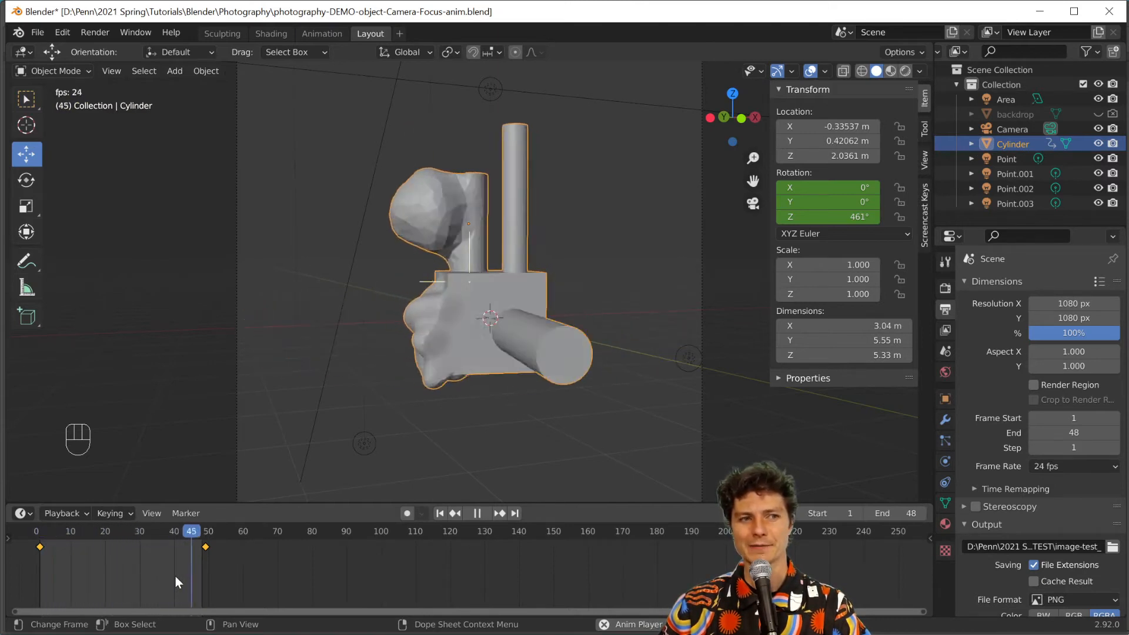
key("space")
Render the animation as an image sequence to the output folder
left_click(94, 33)
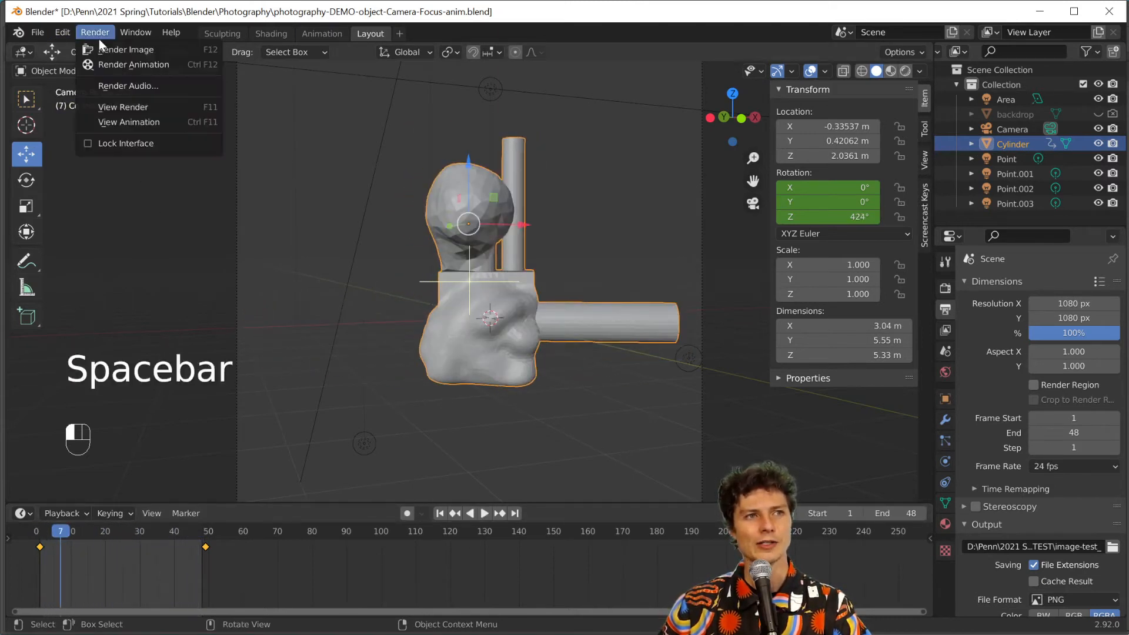
left_click(108, 64)
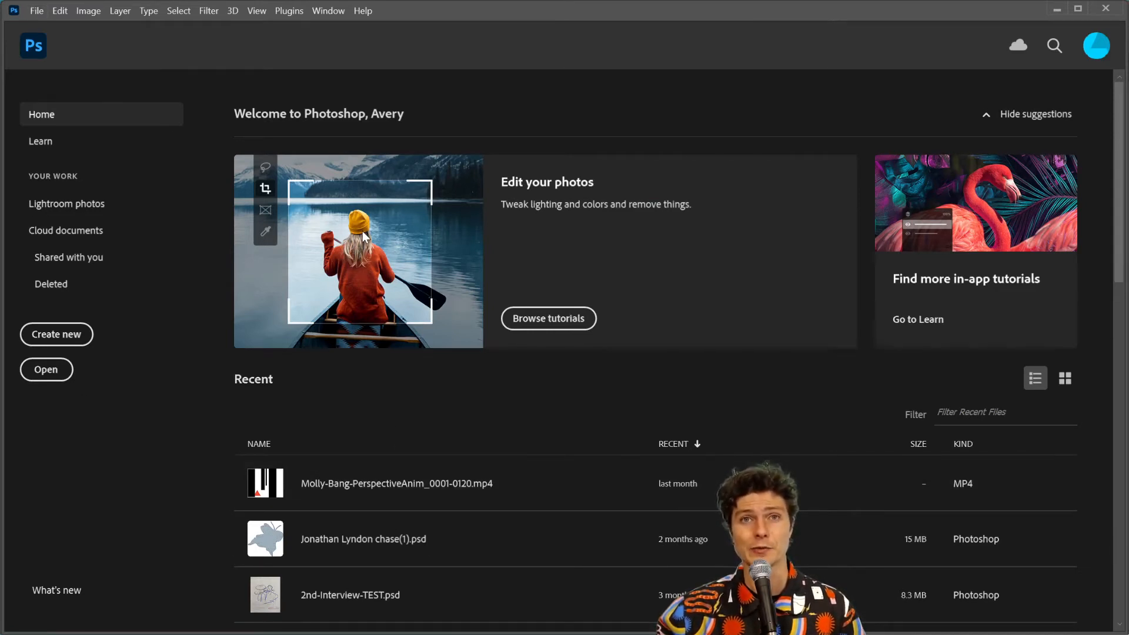
Open image-test_0001 from the IMAGE-TEST folder as an image sequence at a frame rate of 24 fps
left_click(37, 13)
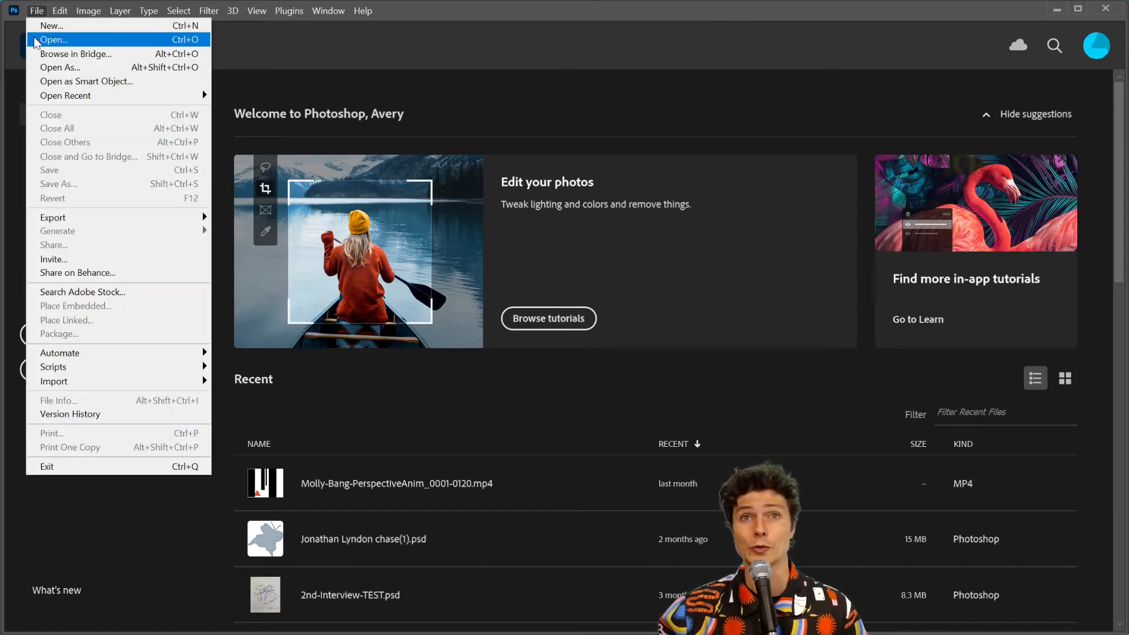
left_click(36, 39)
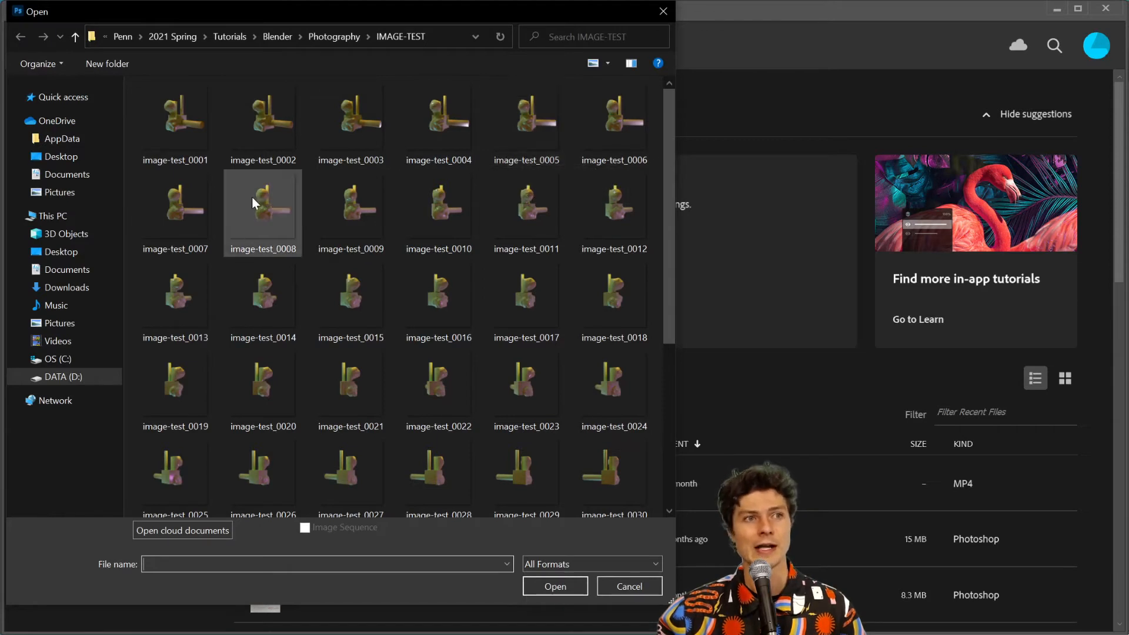
left_click(181, 129)
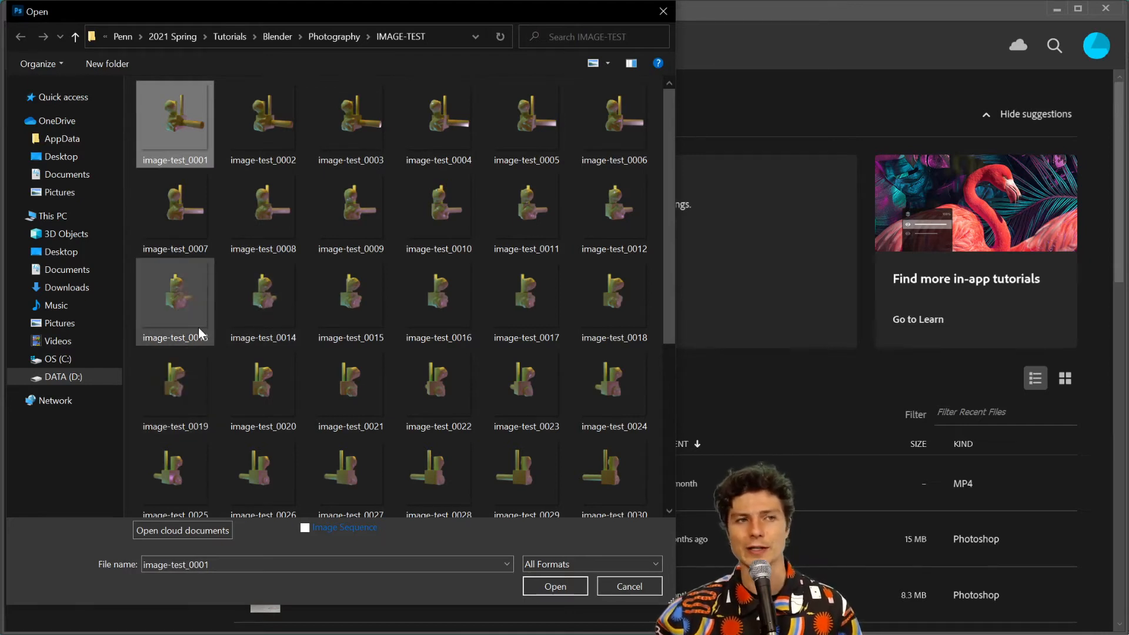
scroll(185, 157, "down", 3)
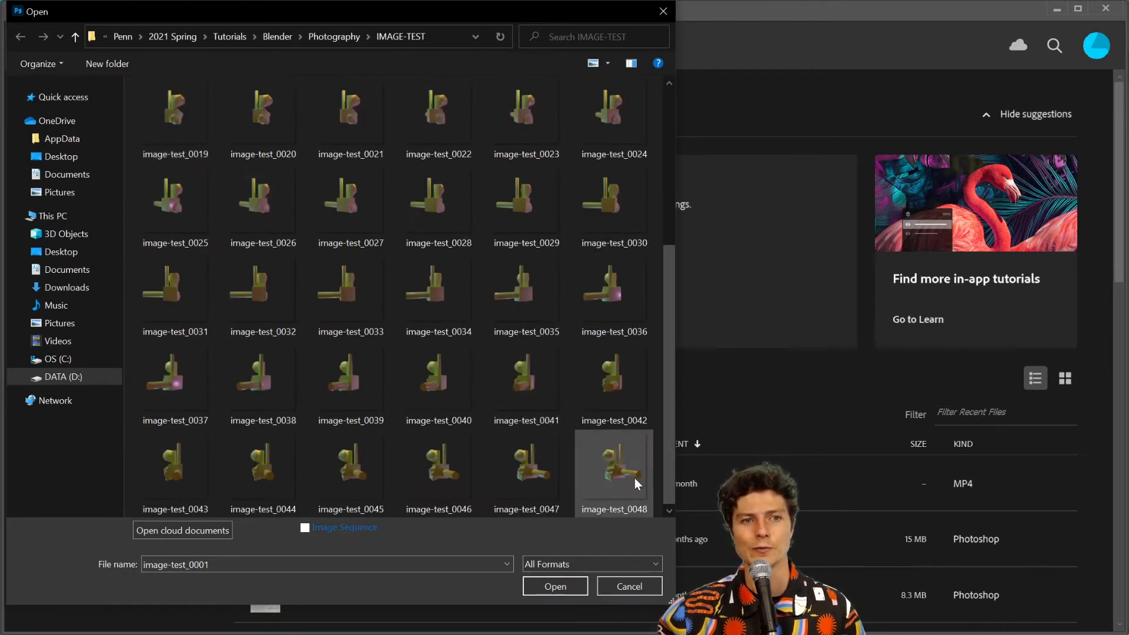
scroll(634, 477, "up", 3)
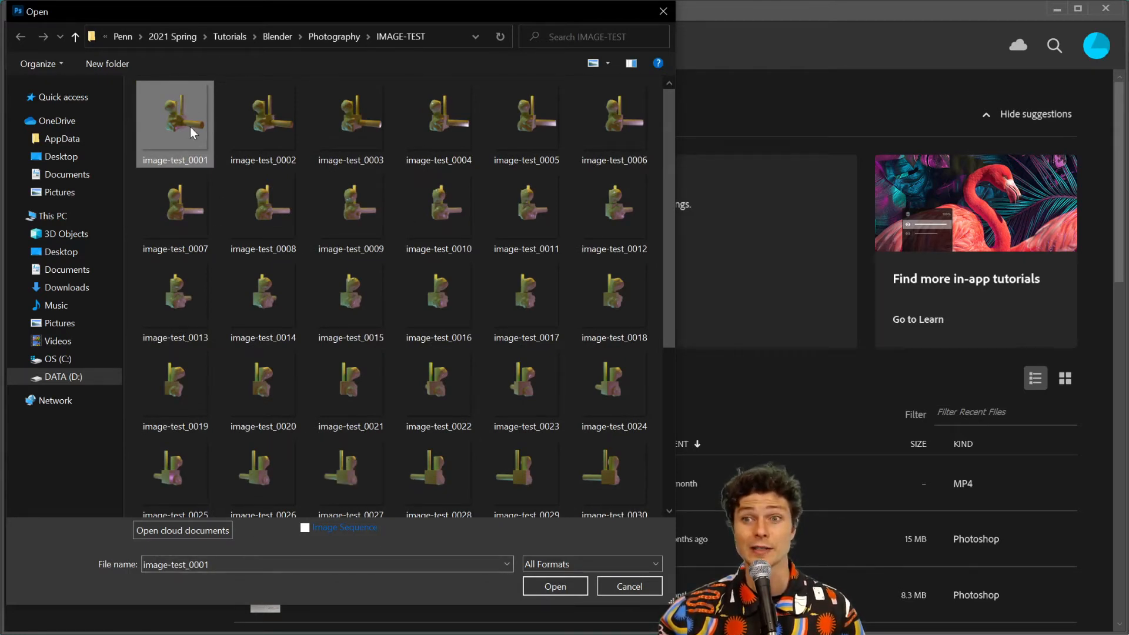
left_click(305, 529)
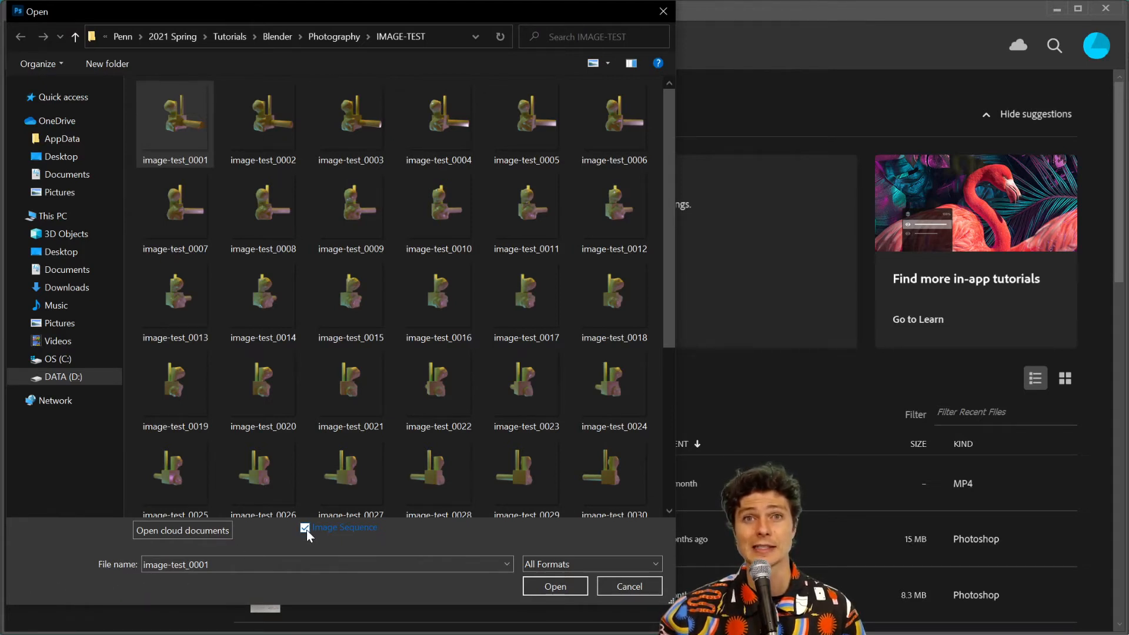
left_click(548, 589)
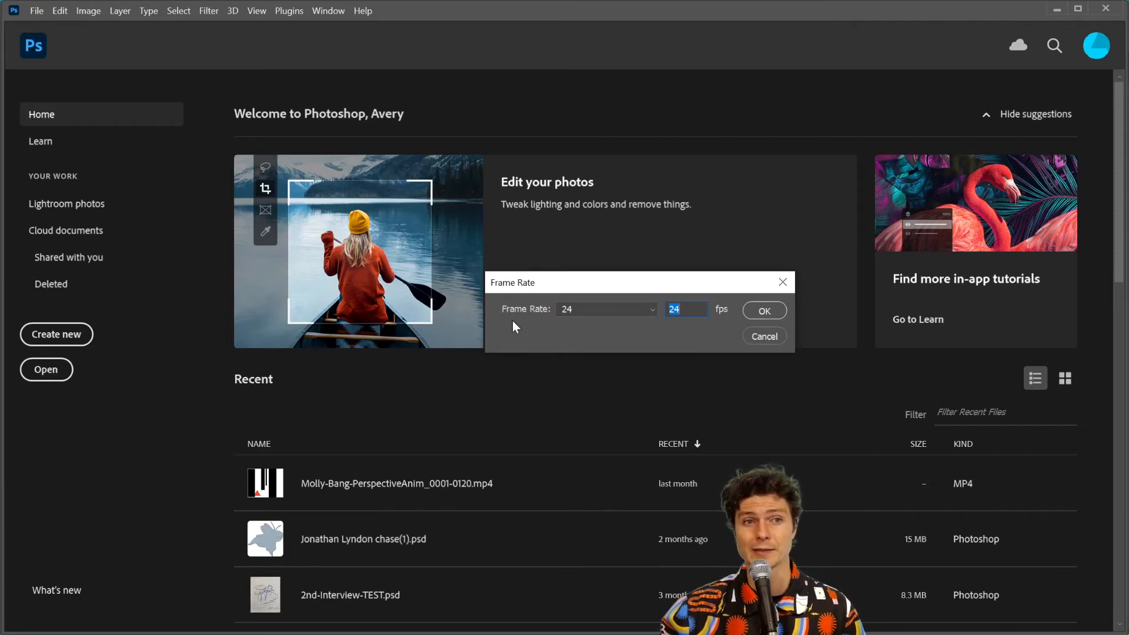
left_click(582, 309)
left_click(582, 388)
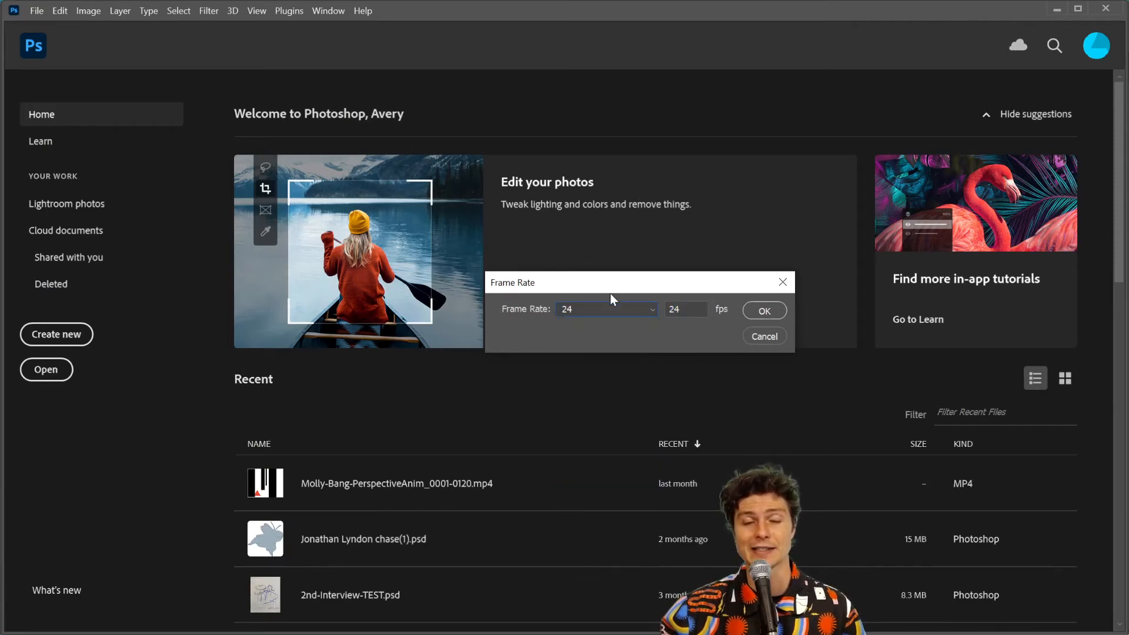
left_click(765, 311)
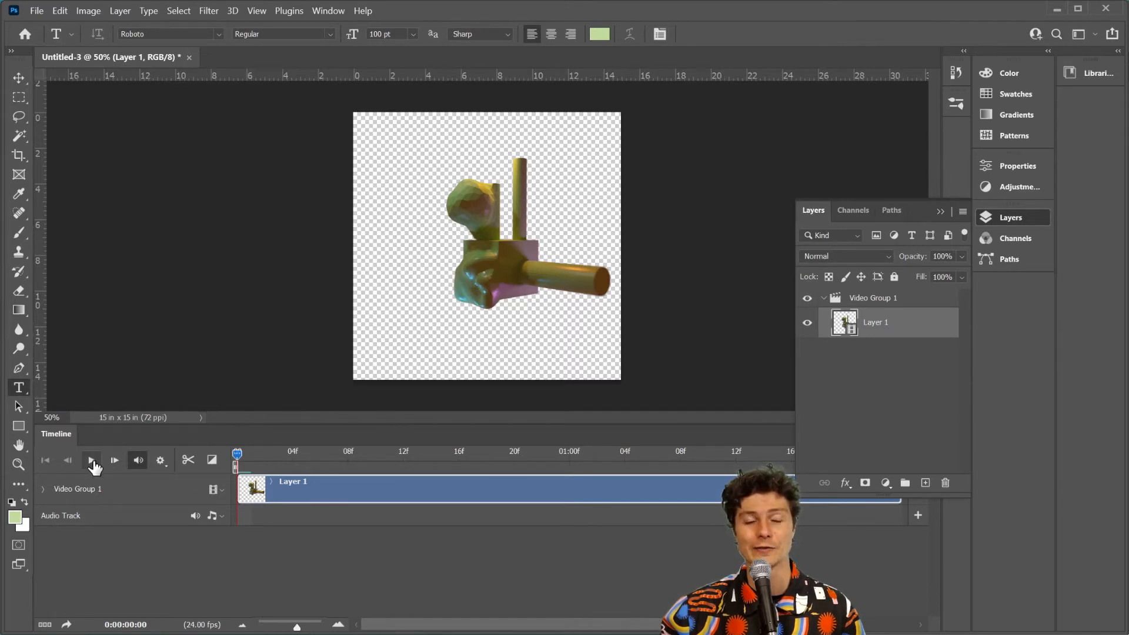
Play the imported sequence, collapse Video Group 1 in the layer stack and clear the layer selection
left_click(92, 460)
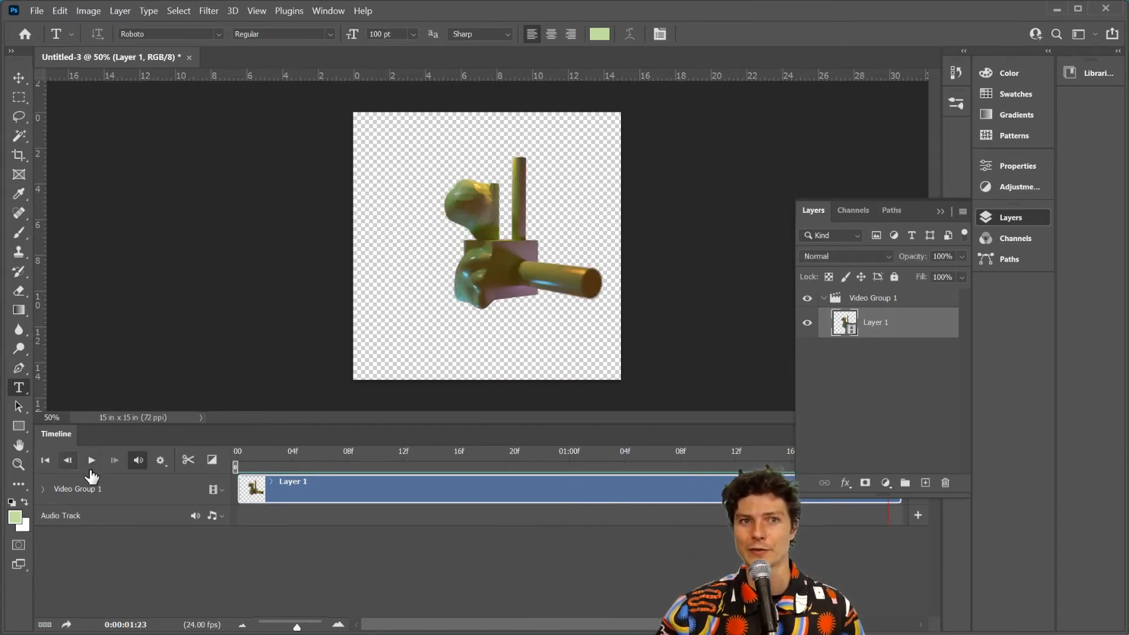
left_click(822, 298)
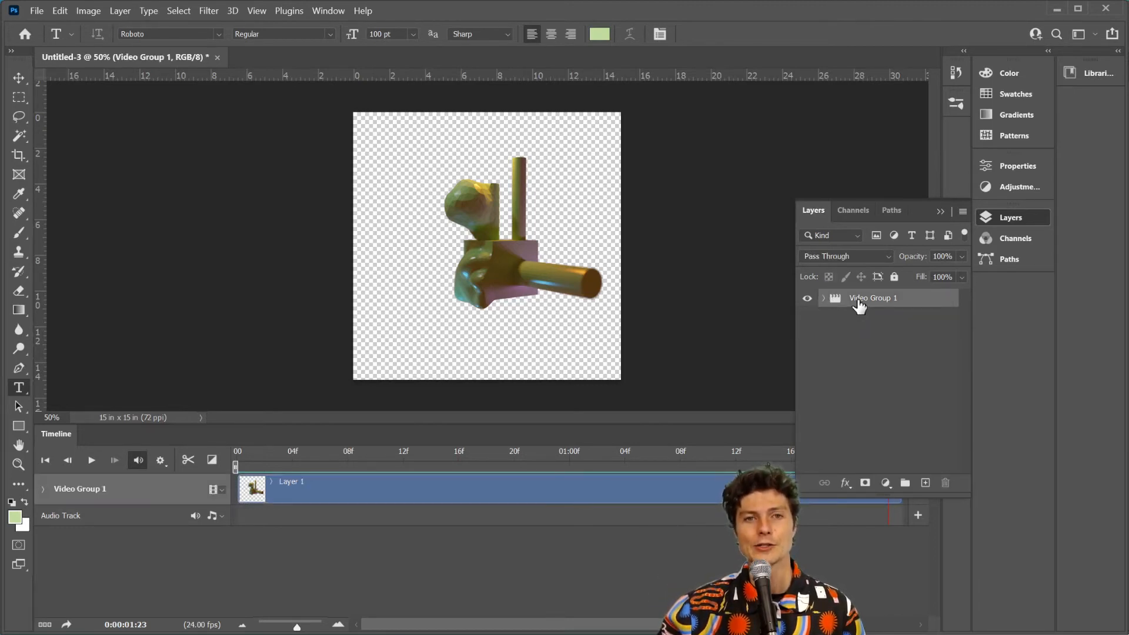
left_click(865, 323)
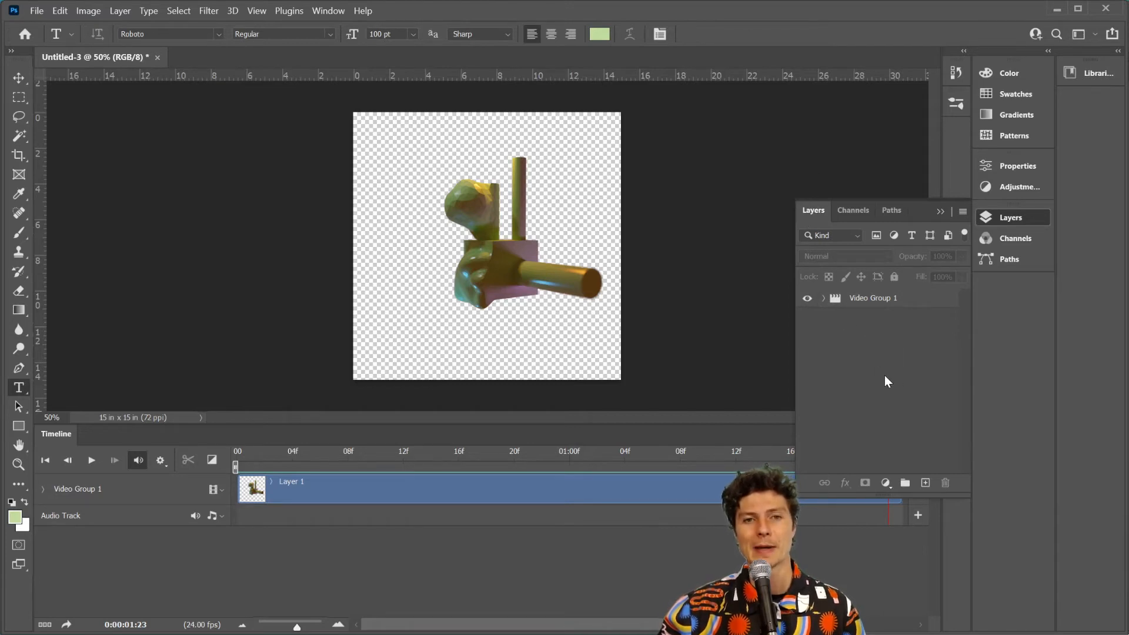
left_click(925, 487)
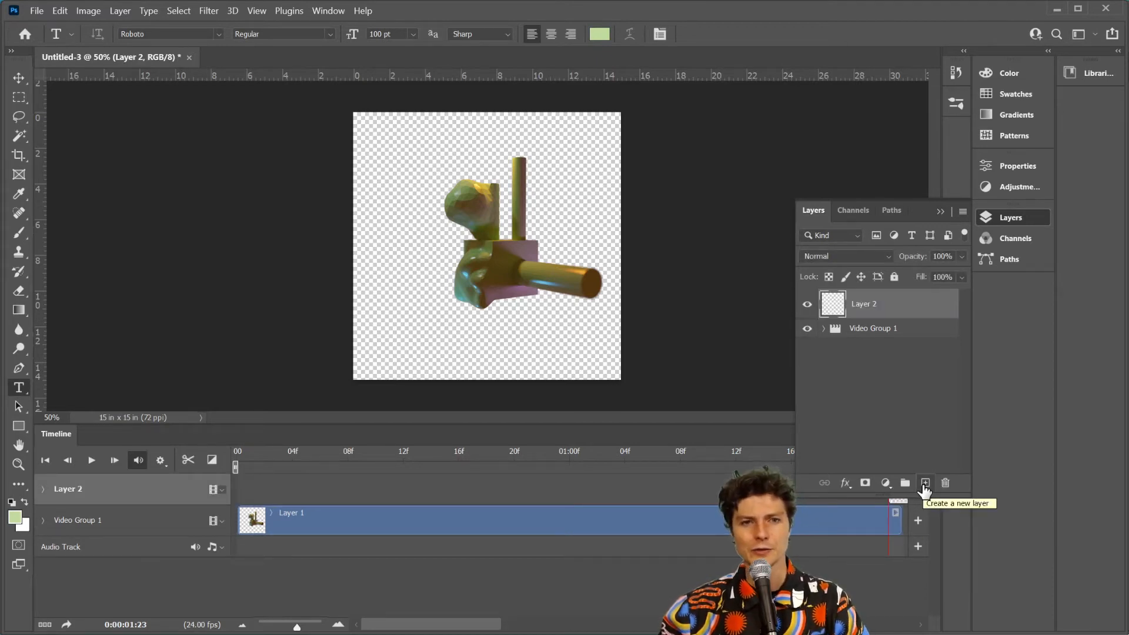
left_click(939, 213)
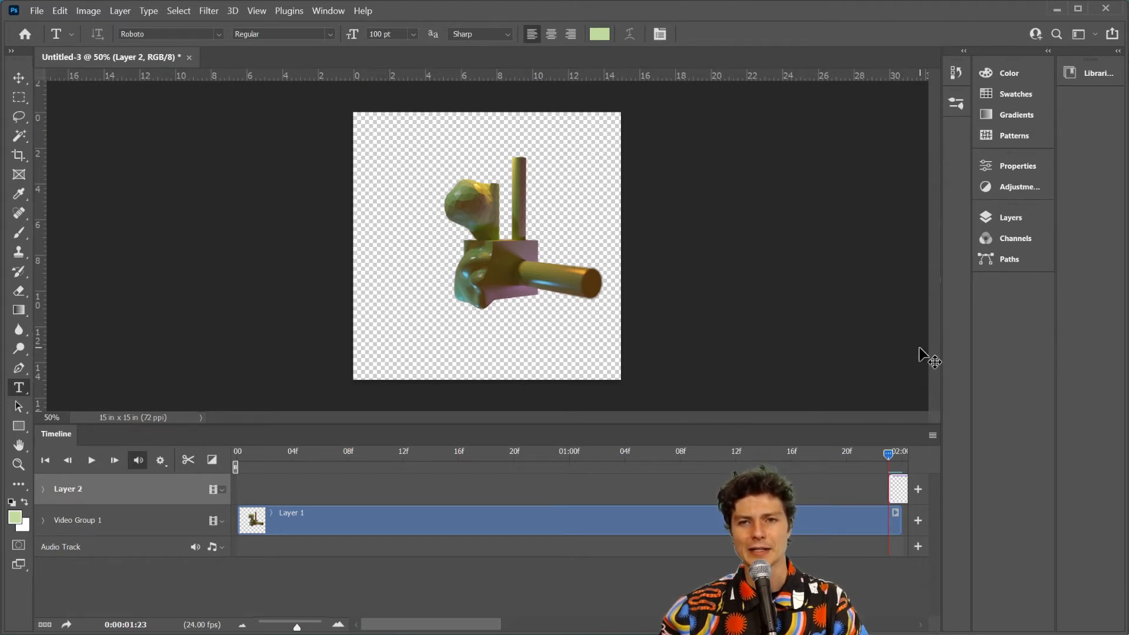
key("Delete")
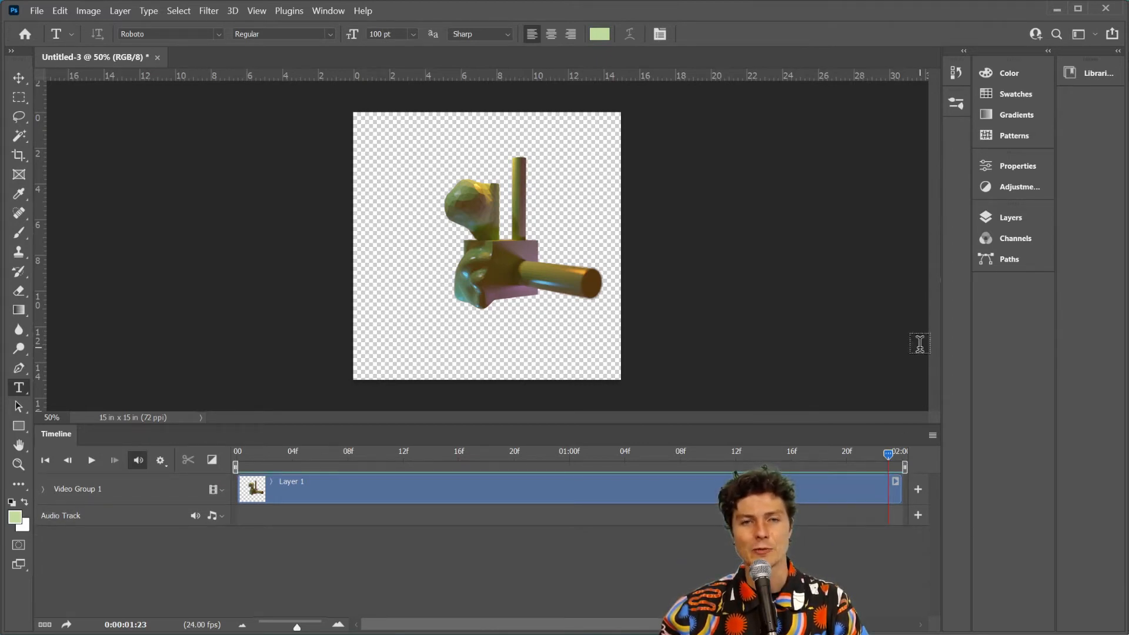
Return the playhead to the start of the timeline after a preview and add a new empty layer there
left_click_drag(888, 456, 237, 456)
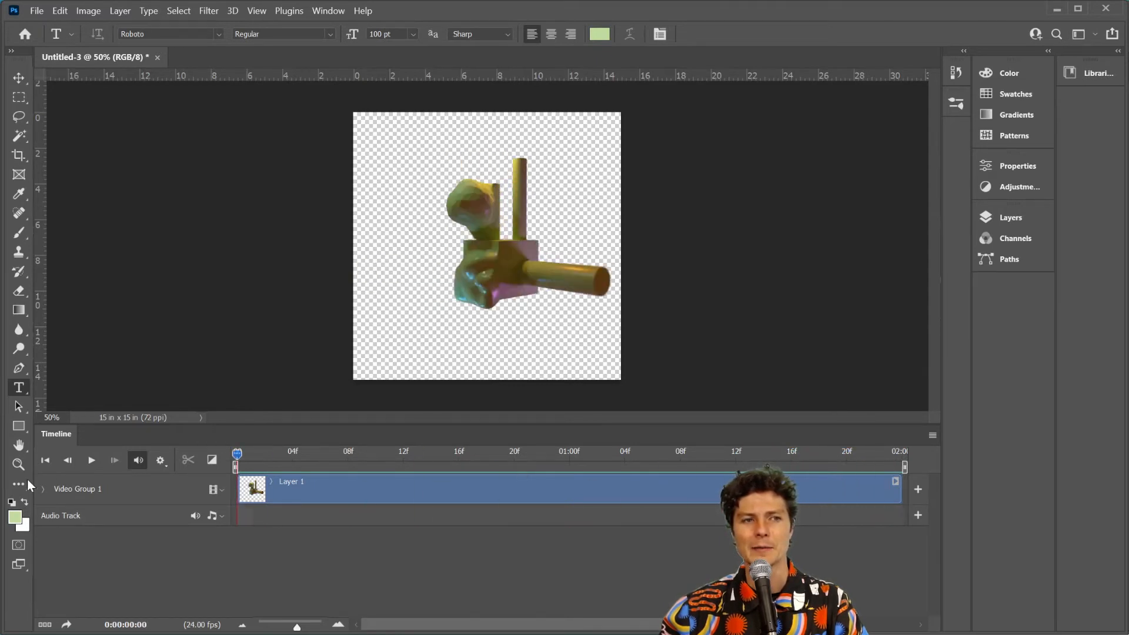
left_click(89, 461)
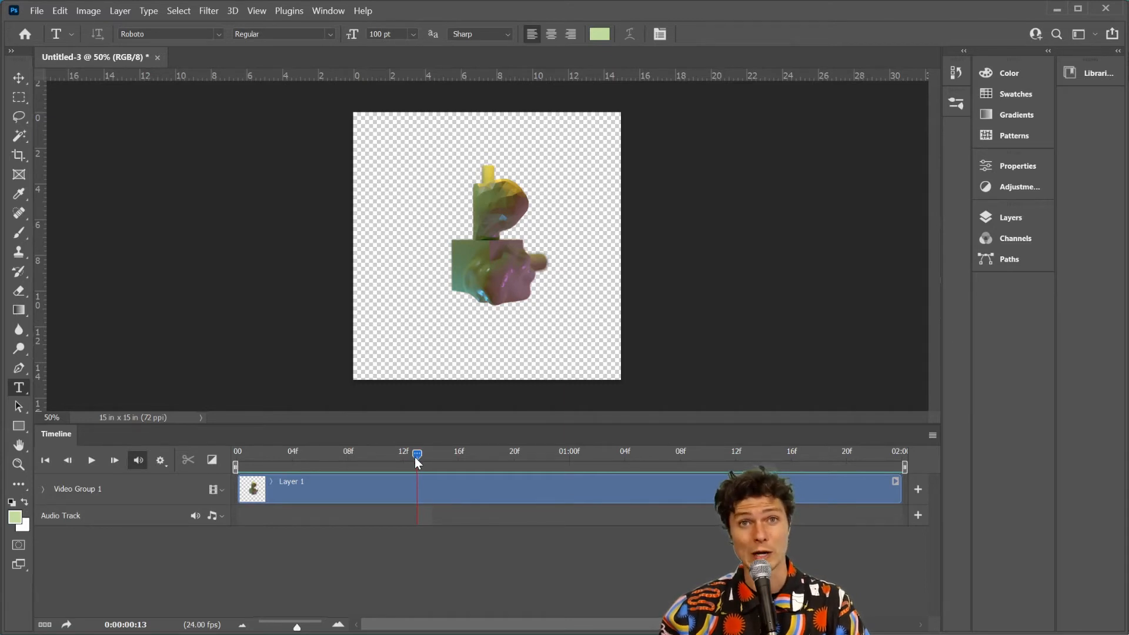
left_click_drag(416, 461, 179, 465)
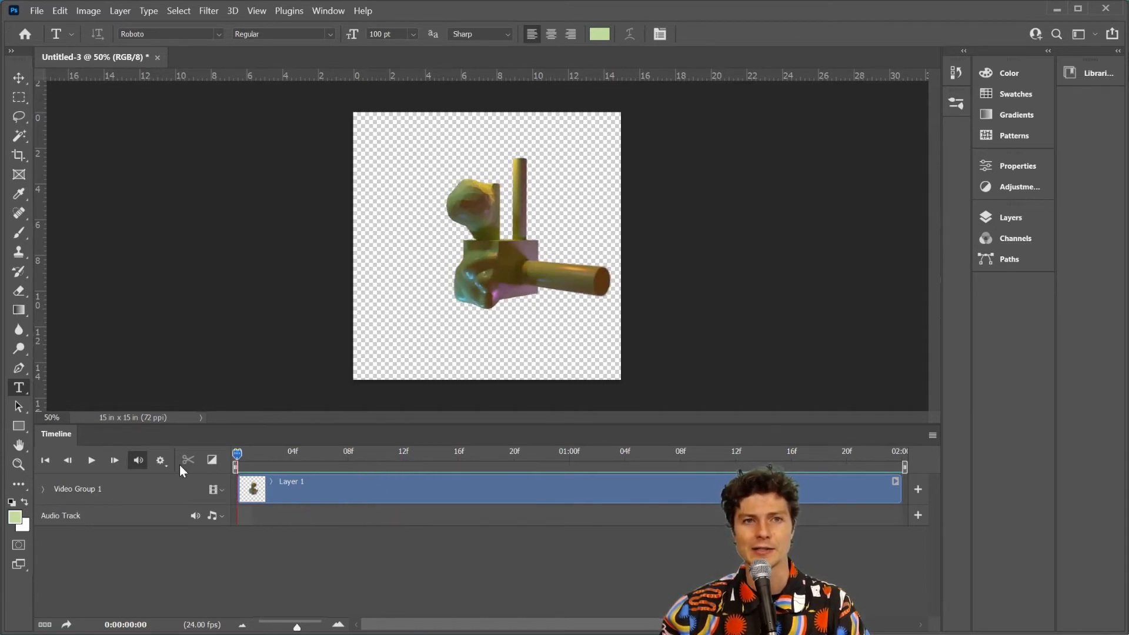
left_click(997, 220)
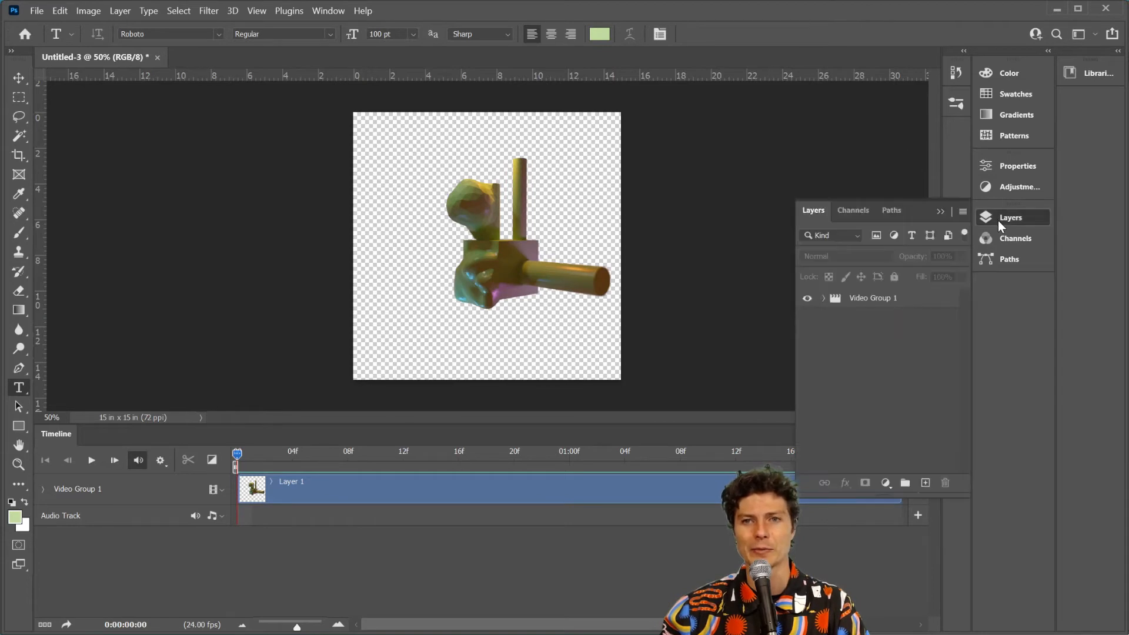
left_click(925, 483)
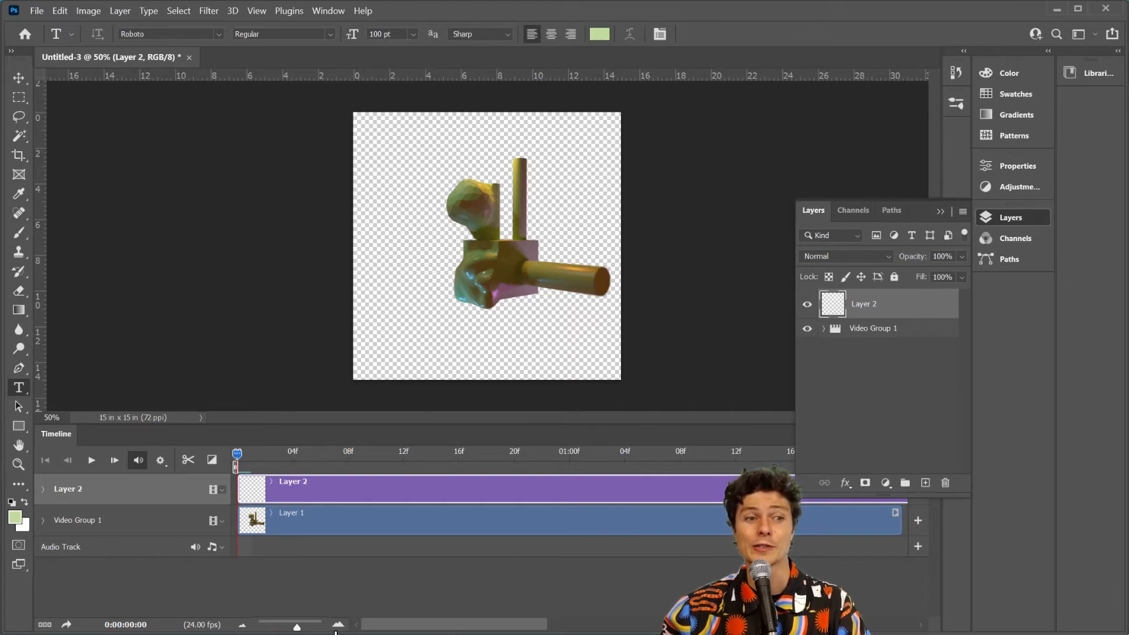
Trim the empty layer's clip to end with the image sequence at 02:00f and move the layer beneath Video Group 1
left_click_drag(296, 627, 278, 625)
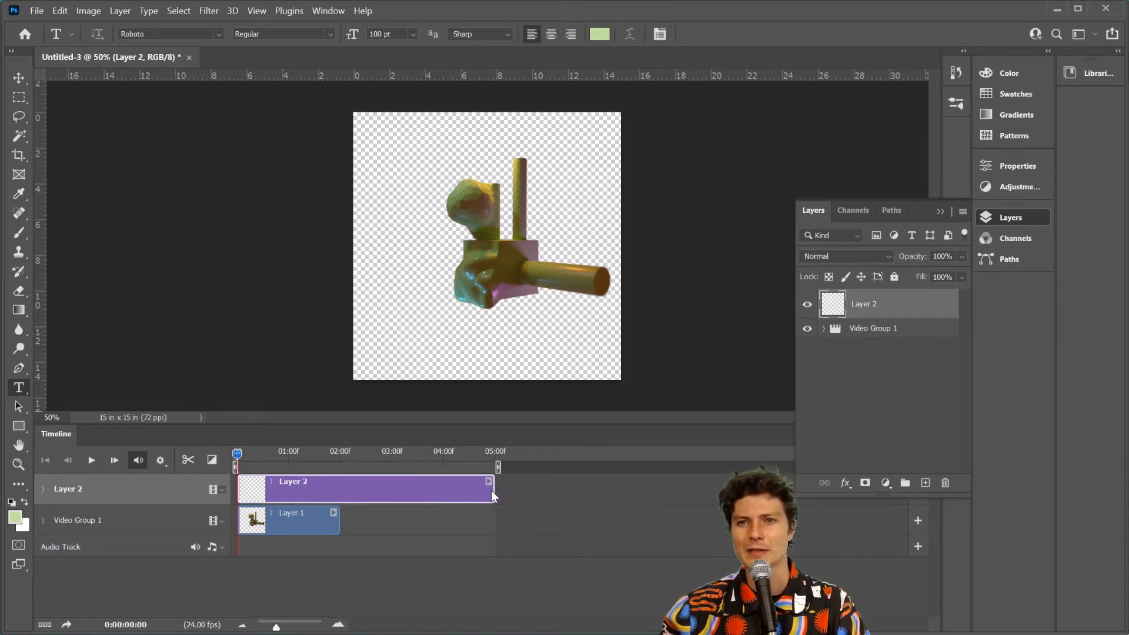
left_click_drag(492, 491, 341, 503)
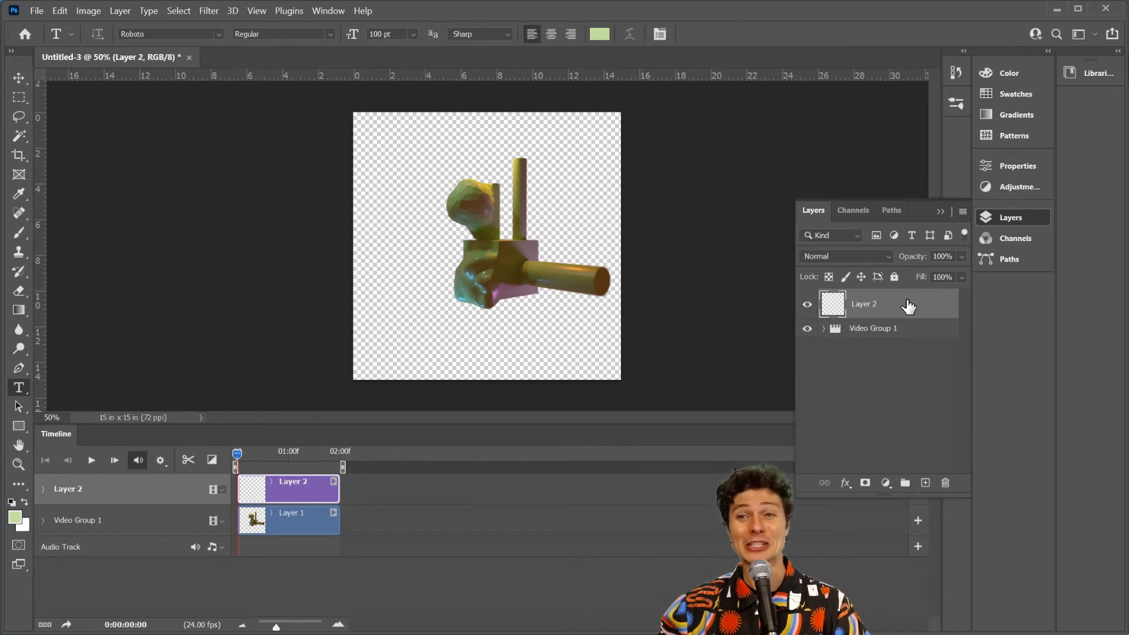
left_click_drag(901, 305, 904, 360)
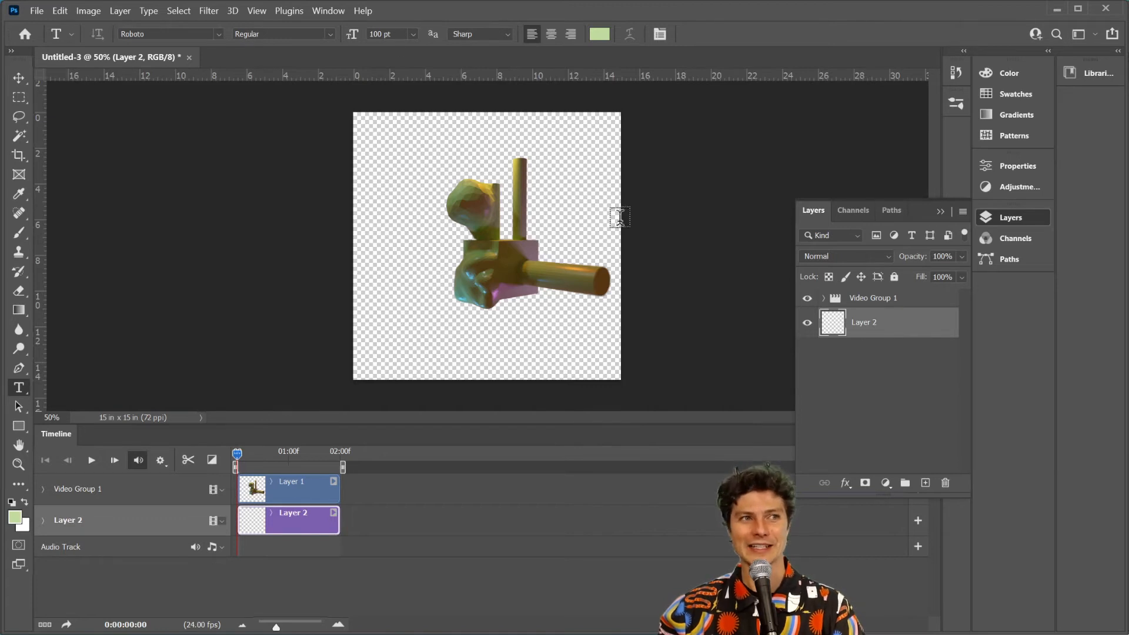
Fill the empty background layer with the crimson color bd2751 in Normal mode at 100% opacity
left_click(80, 11)
mouse_move(63, 13)
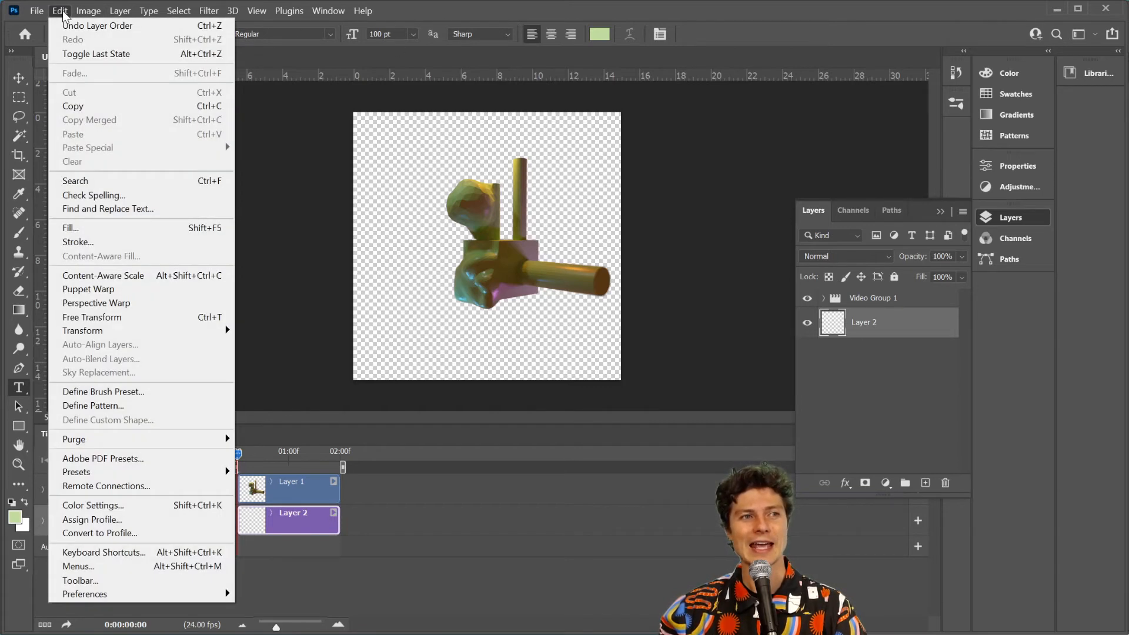
left_click(104, 229)
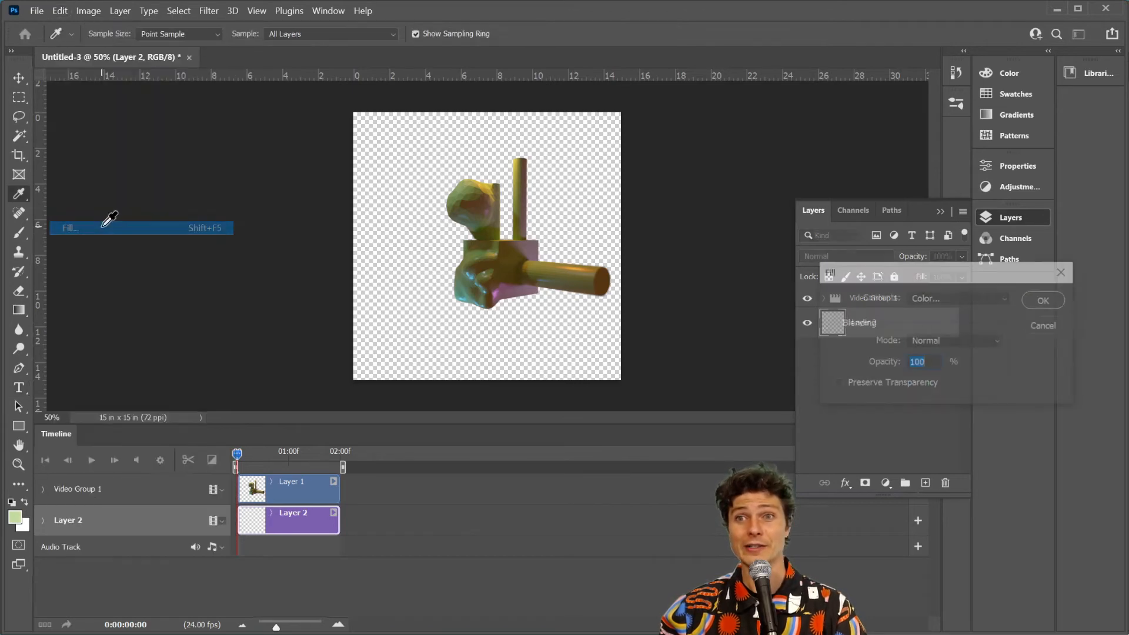
left_click(935, 298)
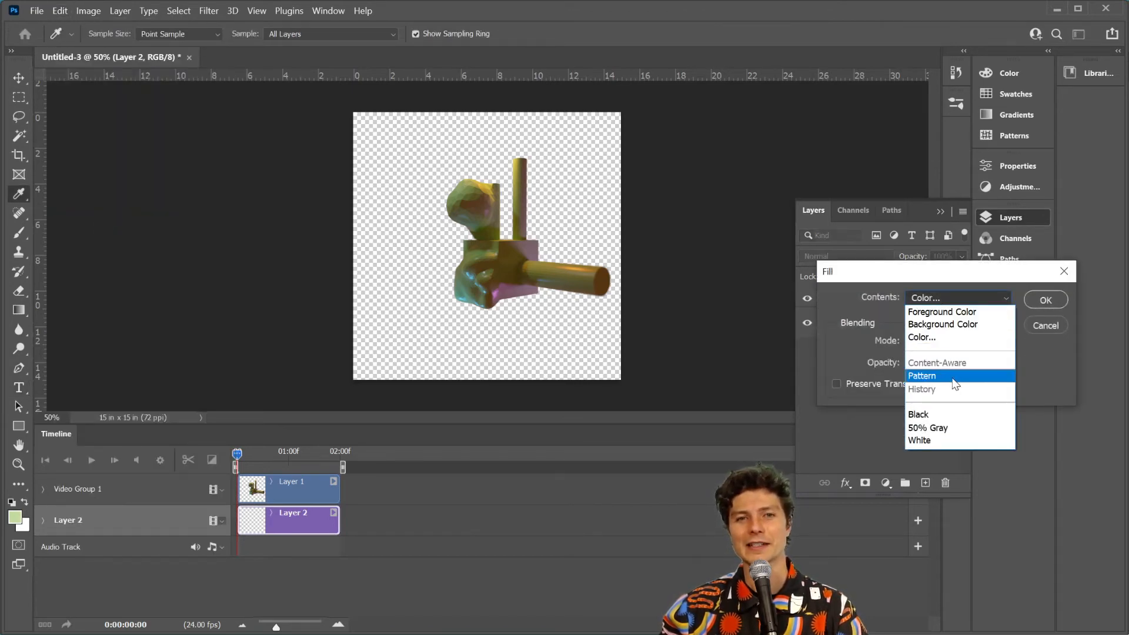
left_click(937, 334)
left_click(882, 297)
left_click(927, 284)
left_click(892, 356)
left_click(907, 319)
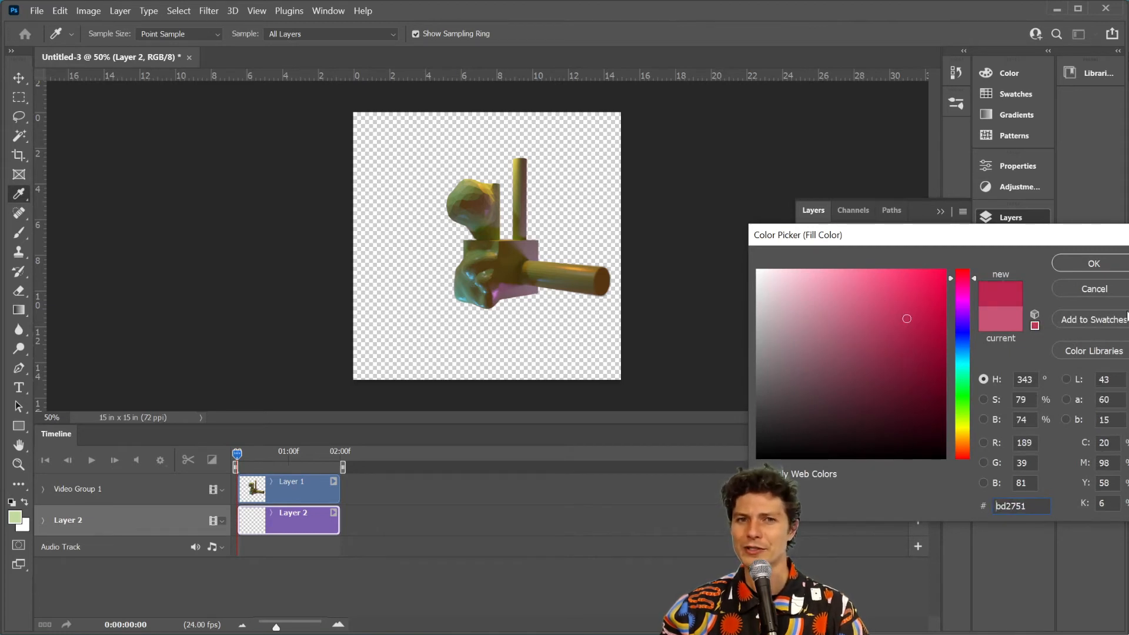
left_click(1093, 264)
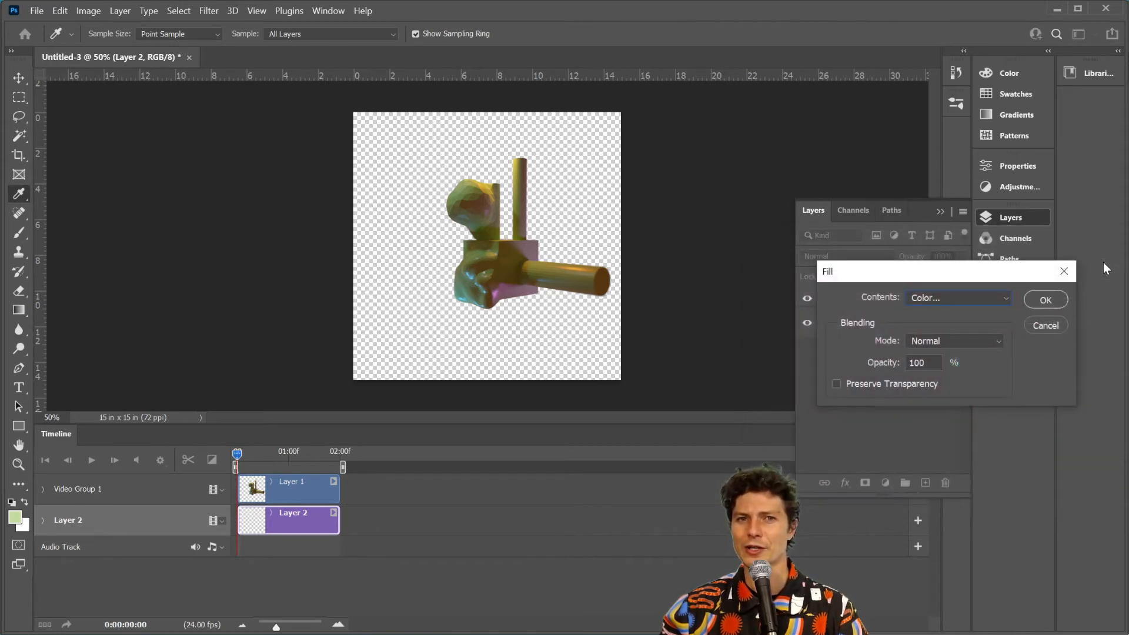
left_click(1043, 299)
key("t")
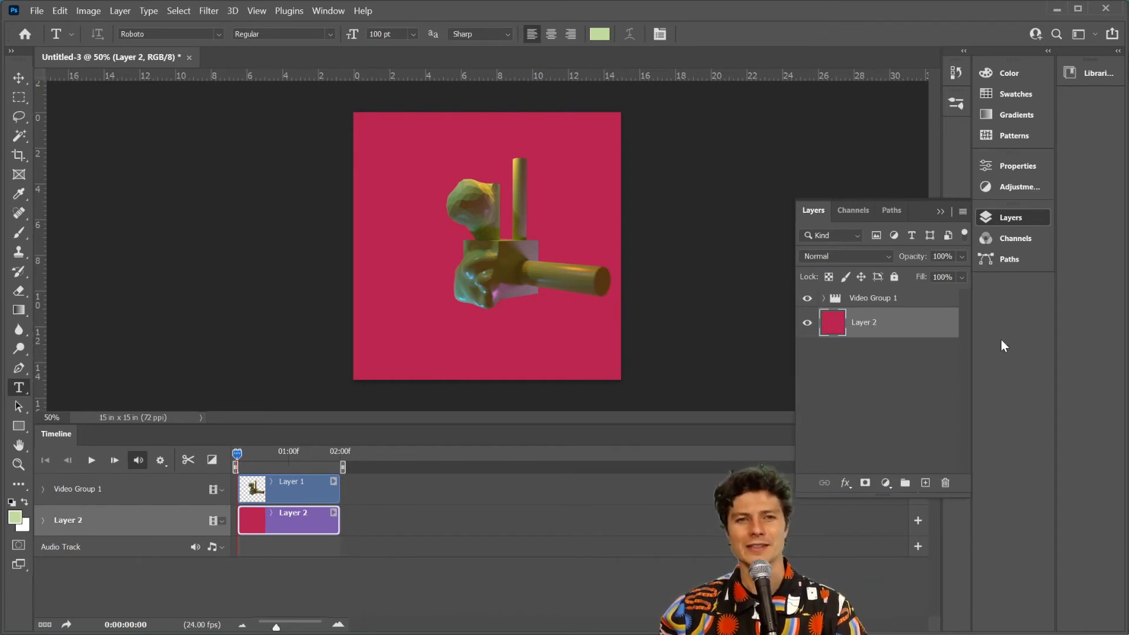
Apply a Color Overlay effect in yellow e7e145 to the filled background layer
double_click(897, 332)
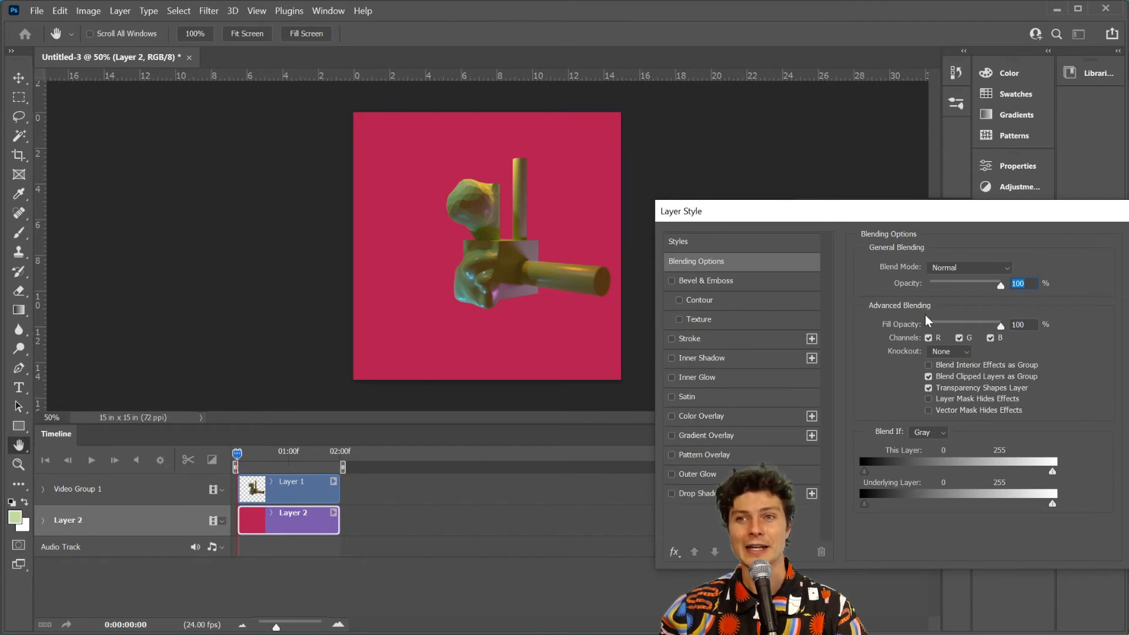
left_click_drag(928, 219, 820, 241)
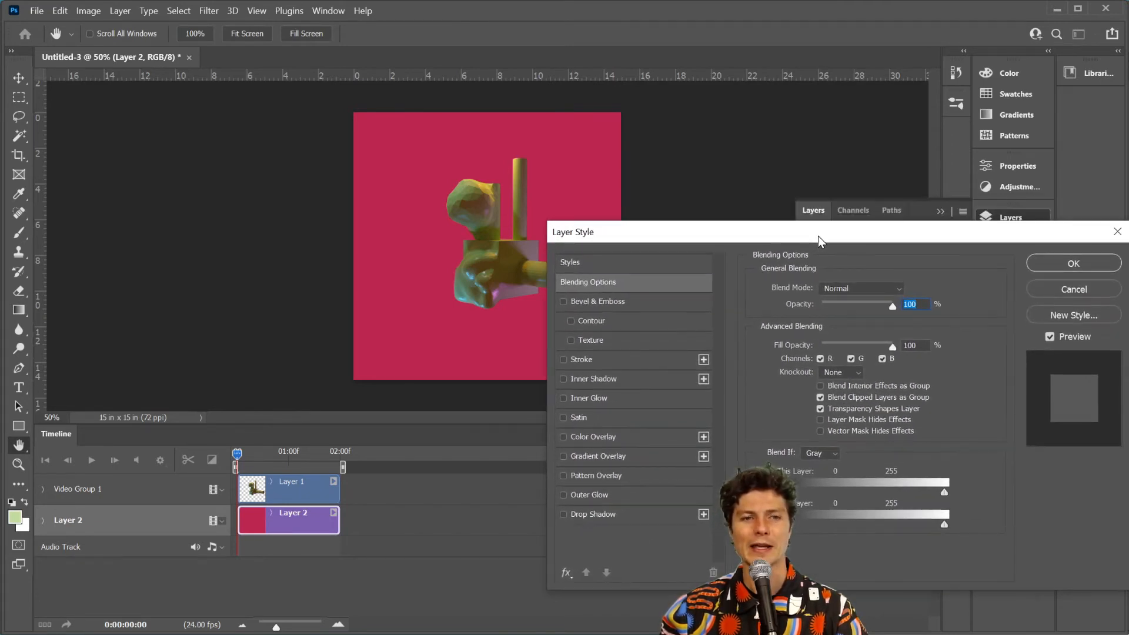
left_click(598, 438)
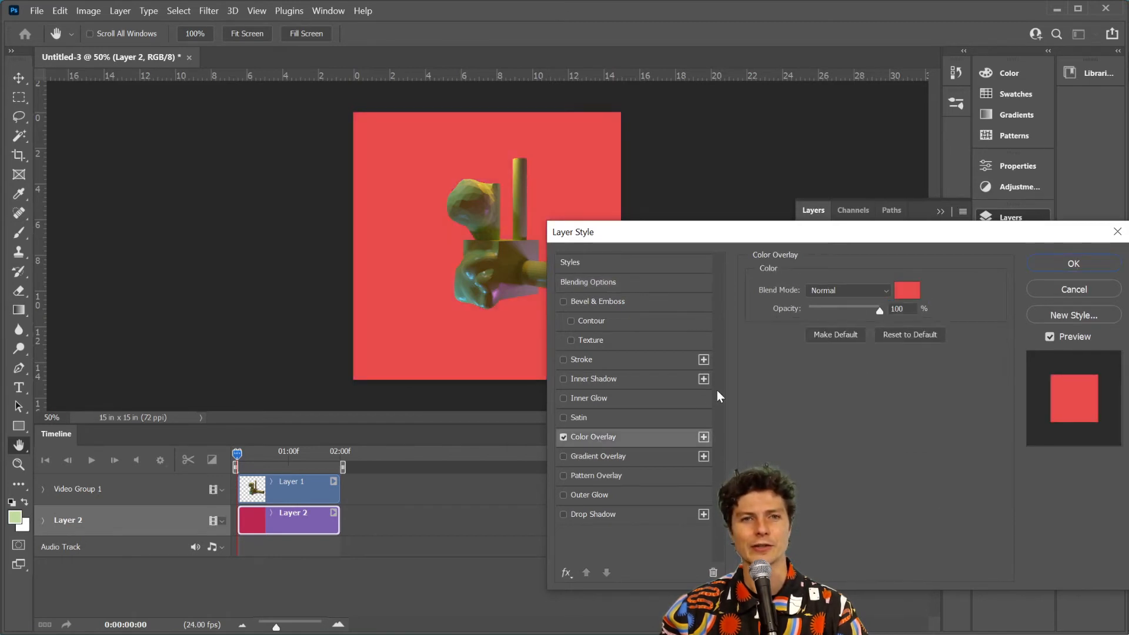
left_click(903, 287)
mouse_move(881, 349)
left_mouse_down()
mouse_move(842, 325)
mouse_move(900, 346)
left_mouse_up()
left_click_drag(966, 434, 968, 428)
left_click_drag(859, 389, 886, 291)
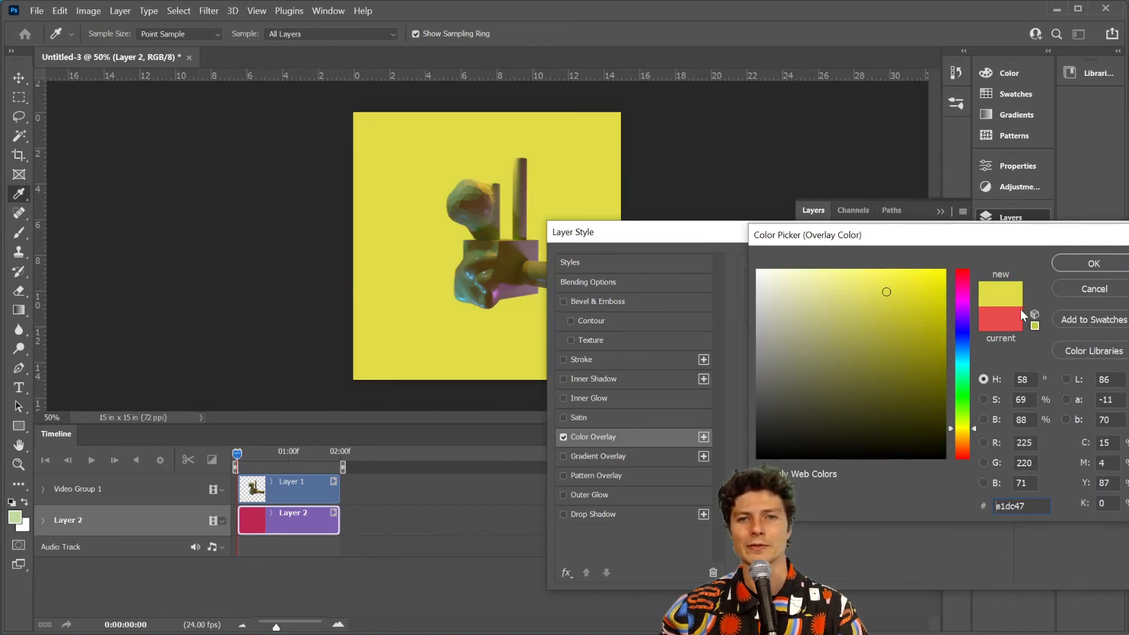
left_click(896, 352)
left_click(889, 287)
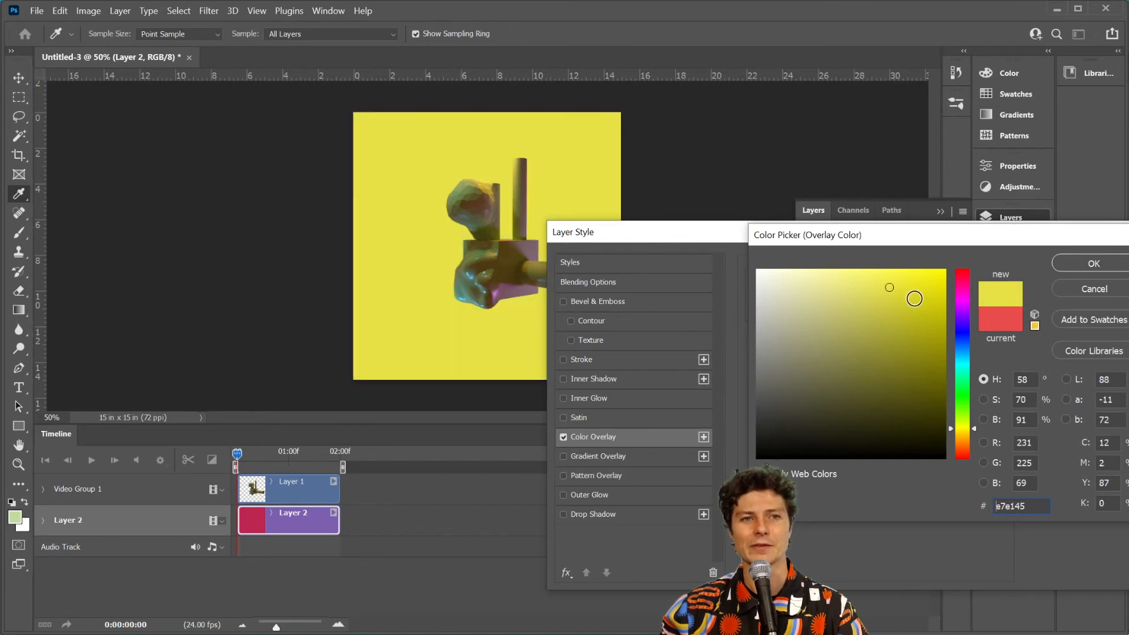
left_click(1115, 264)
left_click(1072, 263)
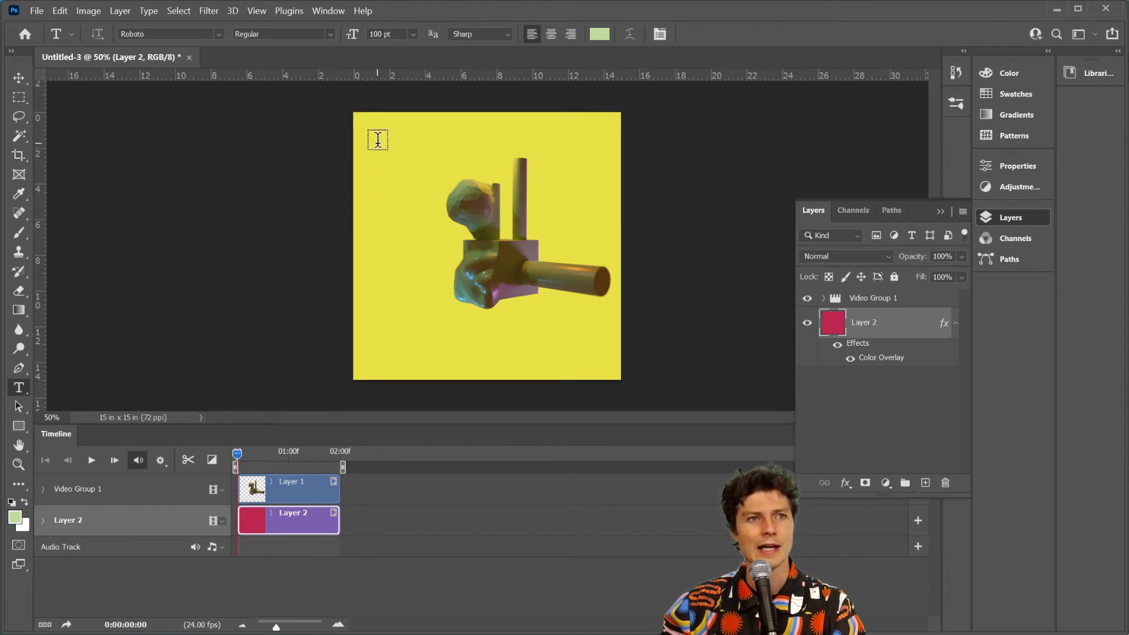
Add a text box over most of the canvas reading "these are words" and set its font size to 259 pt
left_click_drag(376, 143, 598, 355)
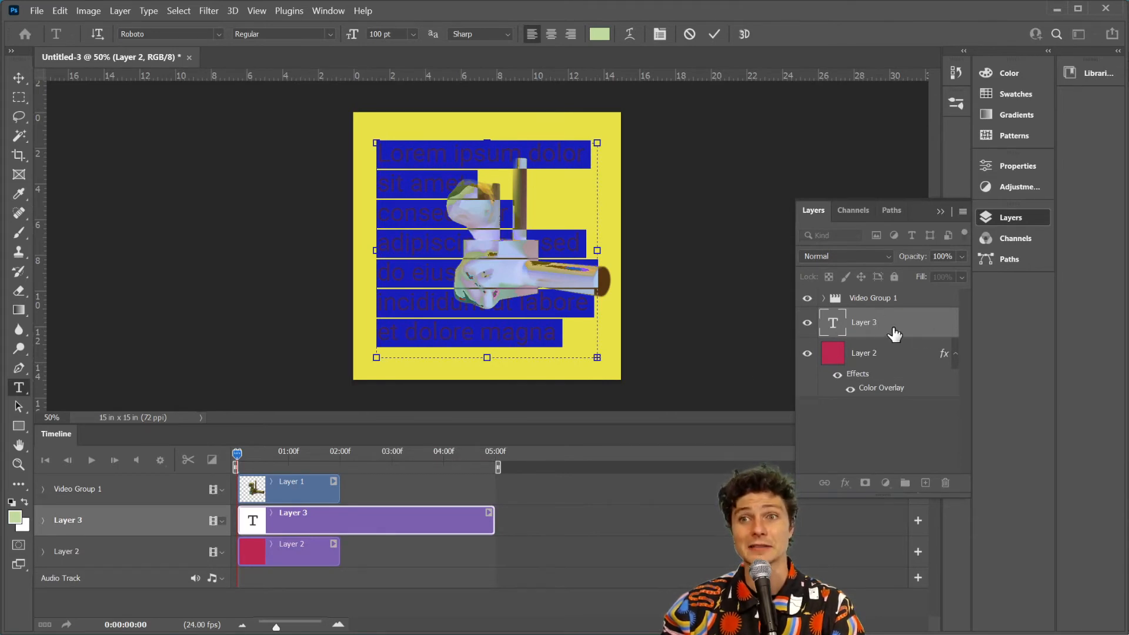
left_click(425, 170)
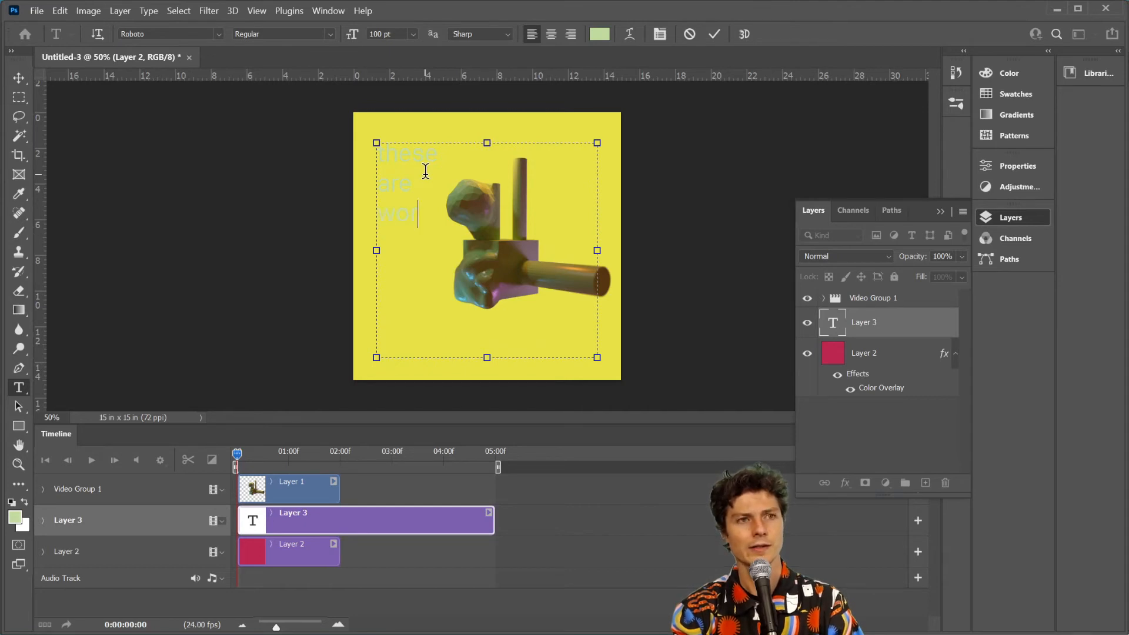
key("ctrl+a")
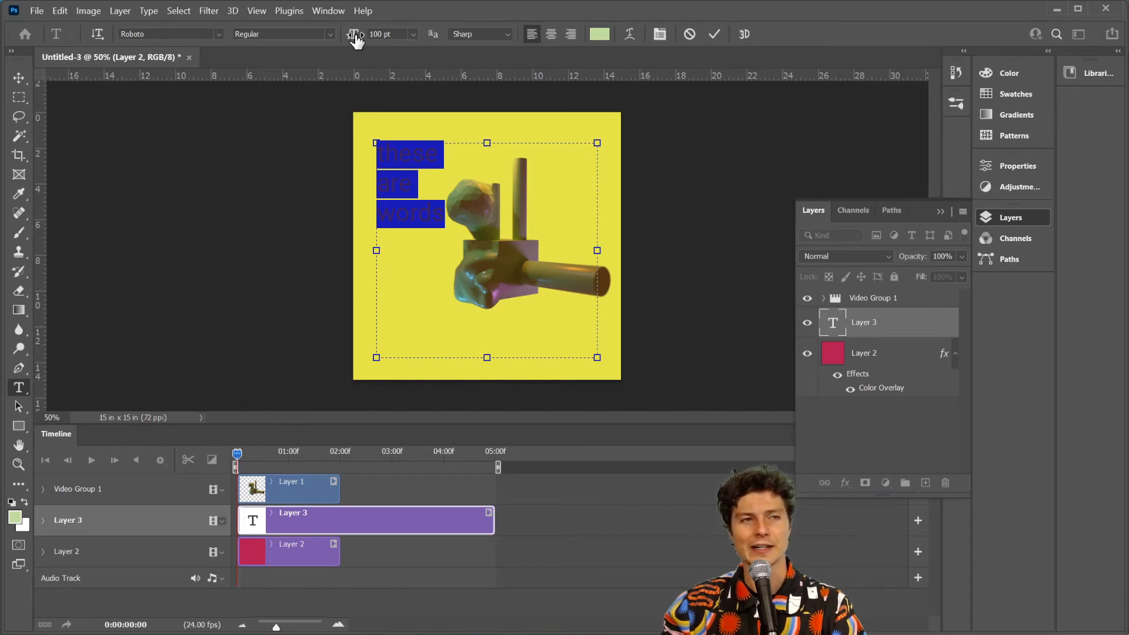
left_click_drag(353, 35, 477, 35)
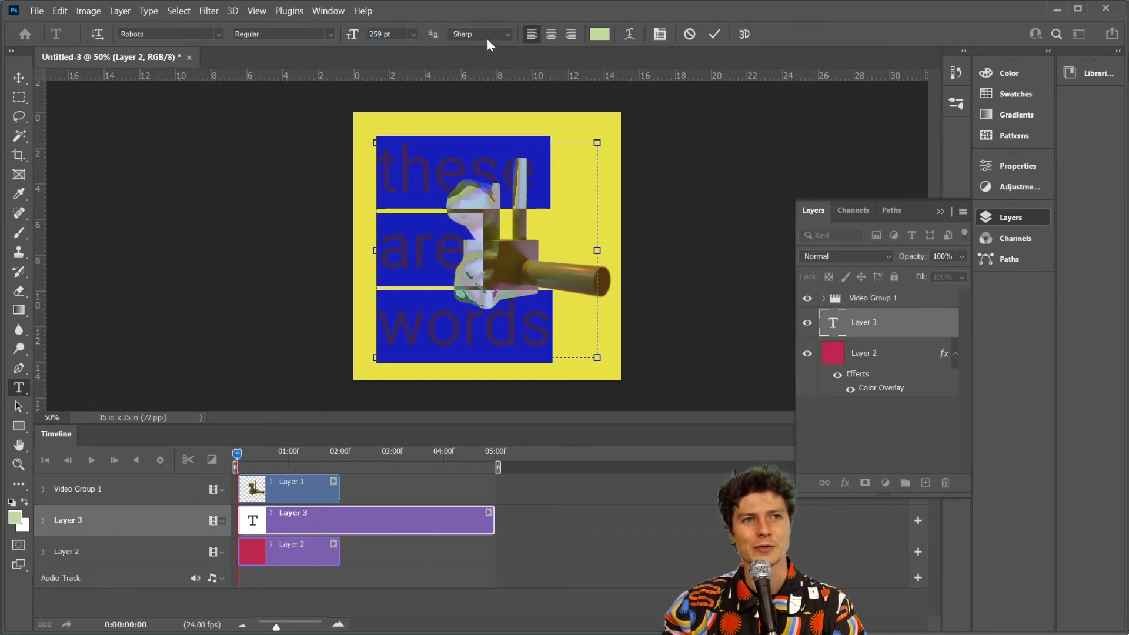
Recolor the "these are words" text to a pale off-white, collapse the layer list and commit the text
left_click(600, 34)
left_click_drag(802, 299, 774, 266)
left_click(1092, 262)
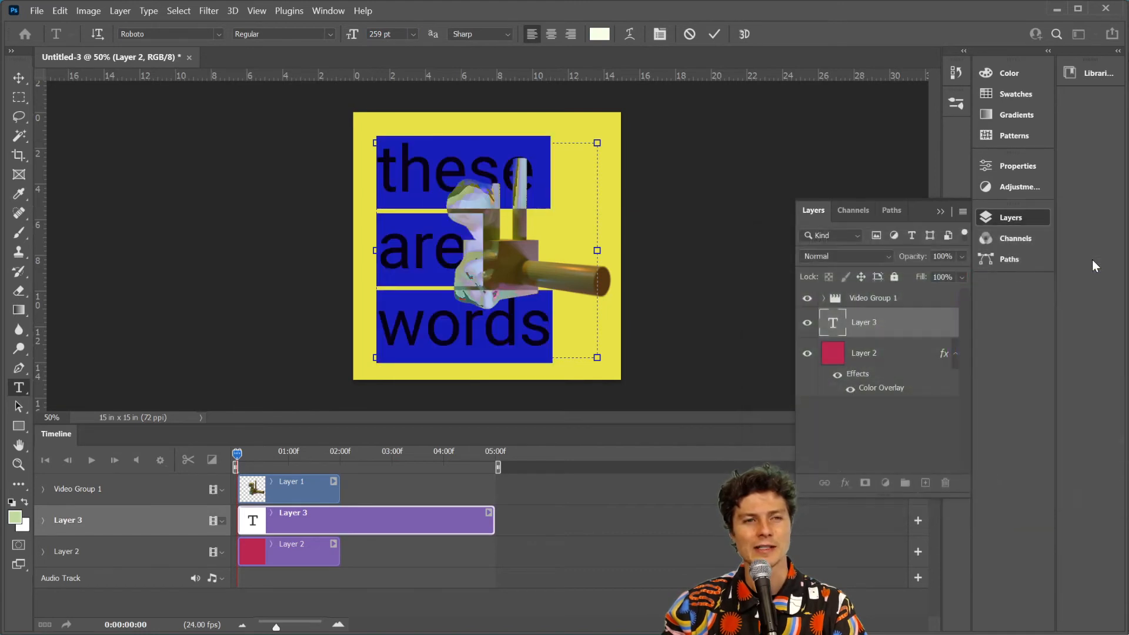
left_click(936, 210)
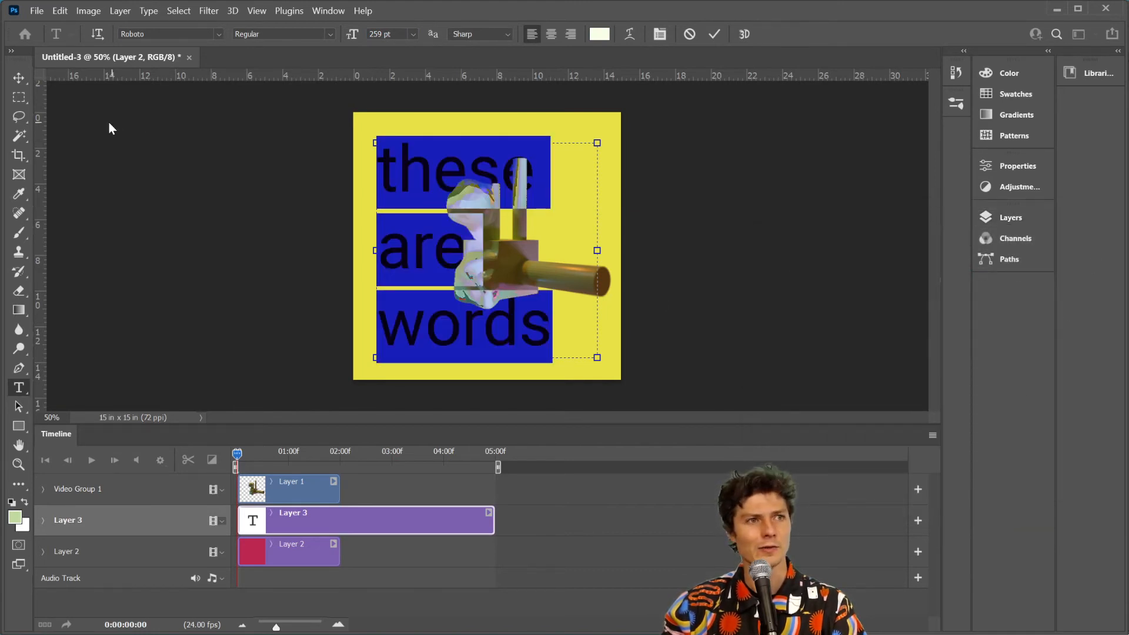
left_click(18, 79)
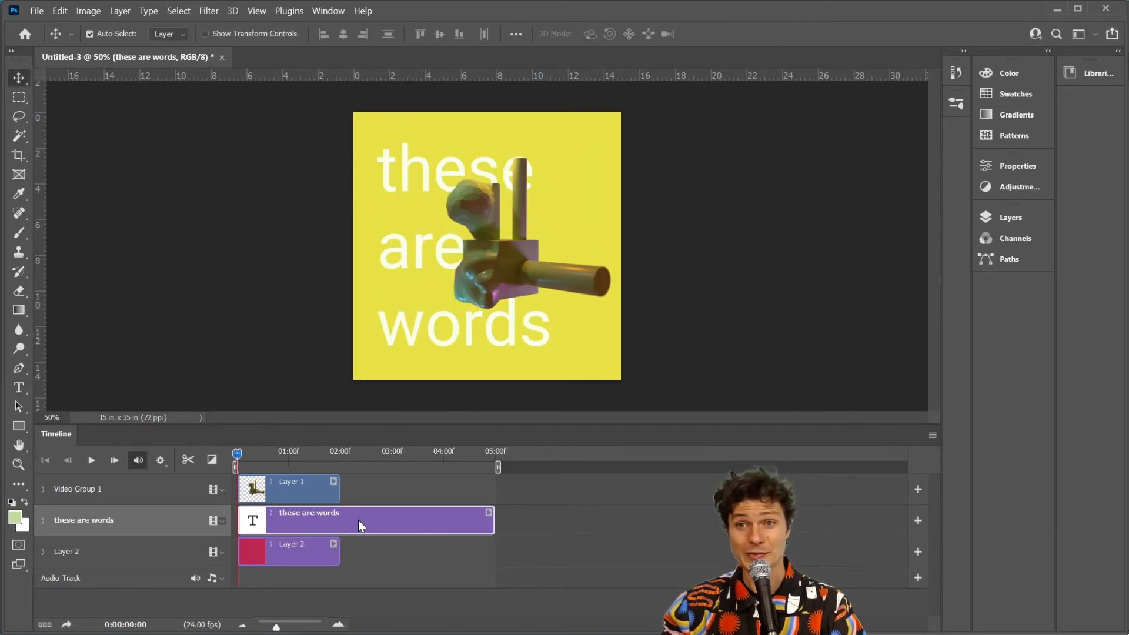
Trim the text layer's clip to end with the other clips at 02:00f and preview the animation
left_click_drag(493, 517, 340, 513)
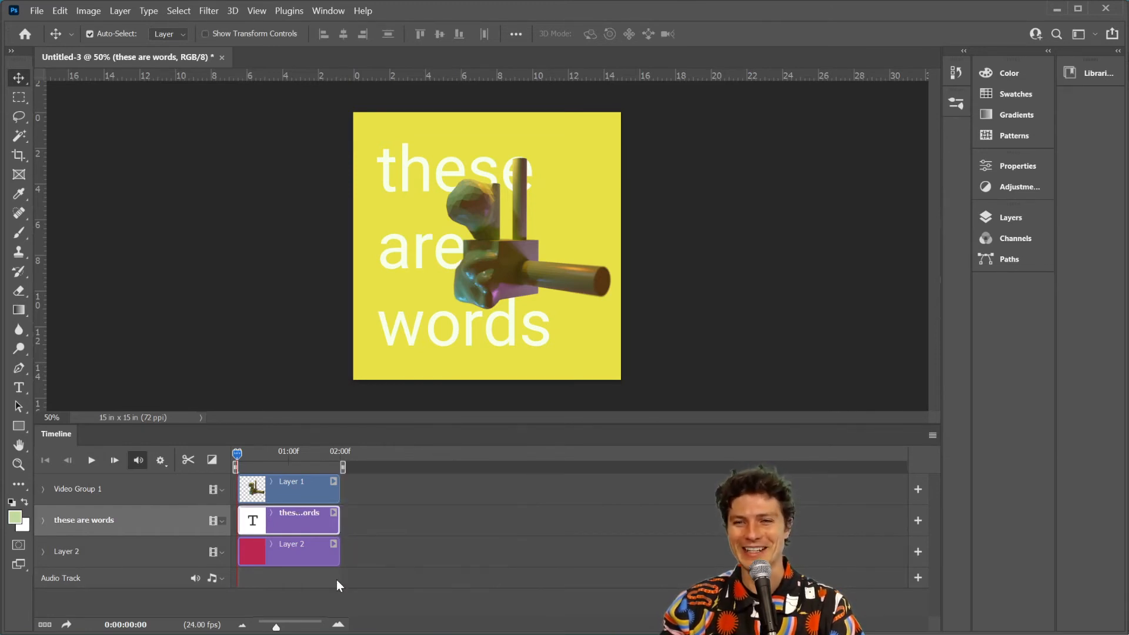
left_click(93, 460)
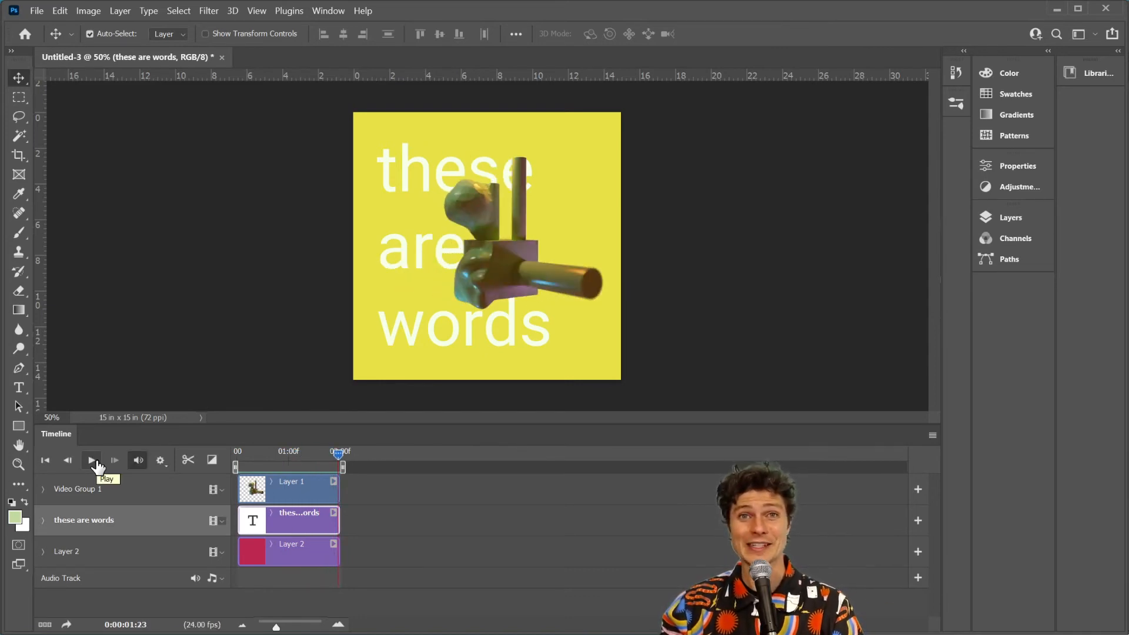
left_click(47, 10)
left_click(89, 186)
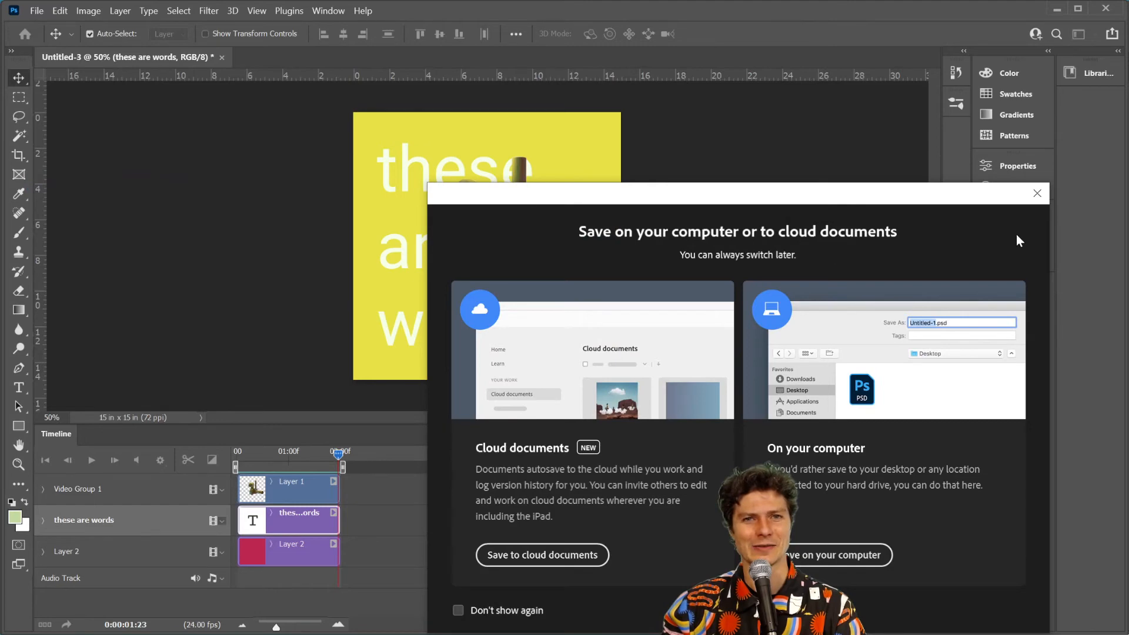
left_click(803, 557)
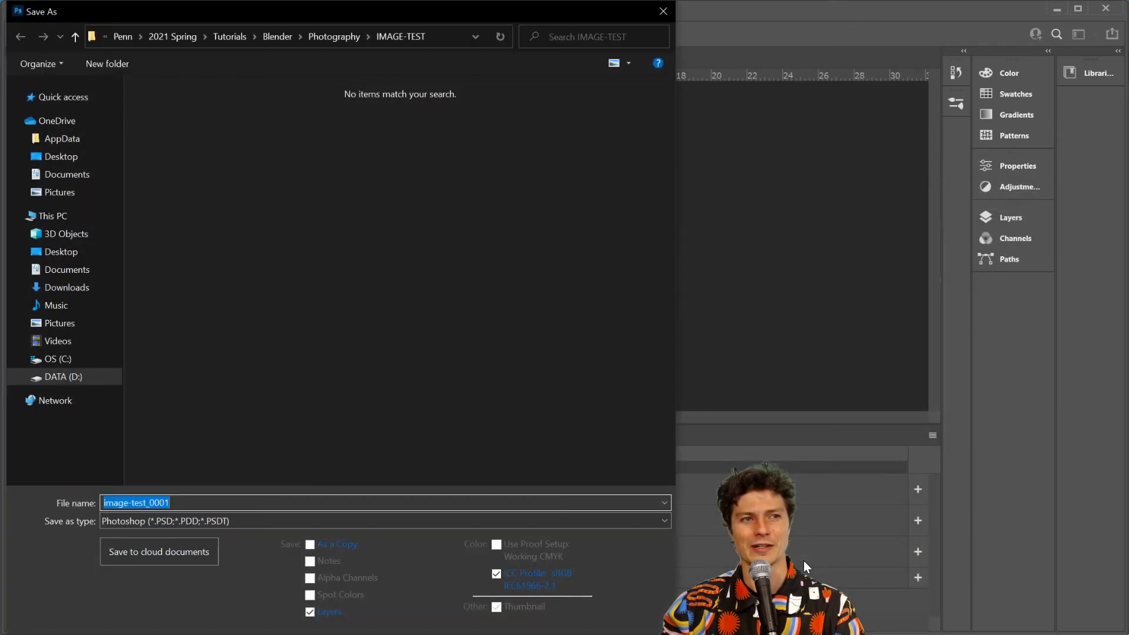
key("Escape")
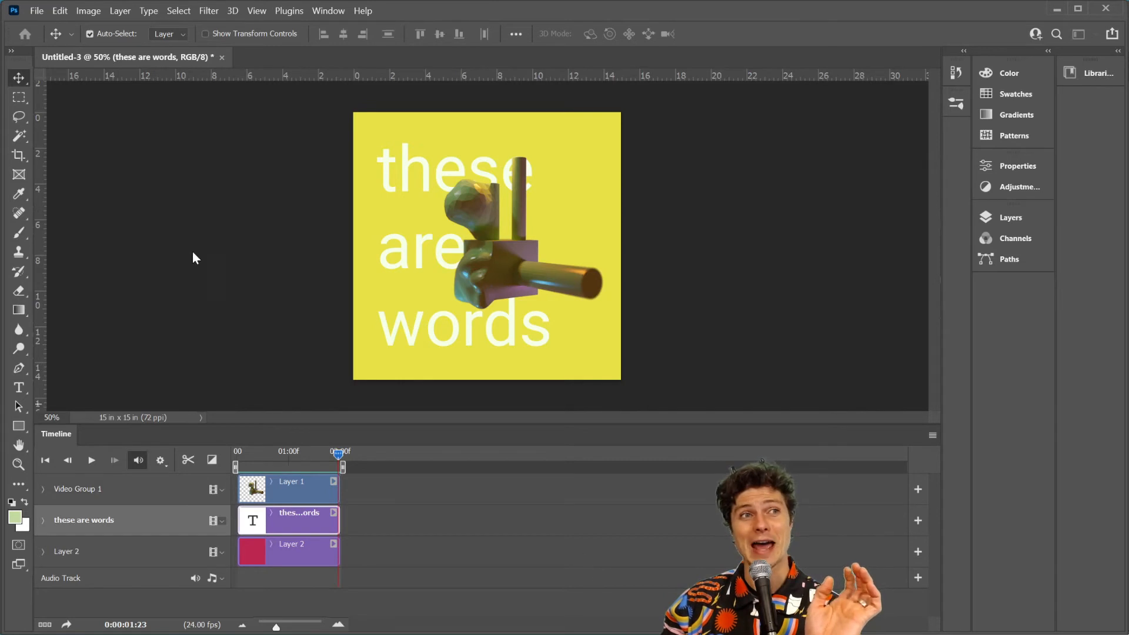
Prepare a Save for Web GIF export, set Lossy to 0 and zoom the preview out to 50%
left_click(44, 12)
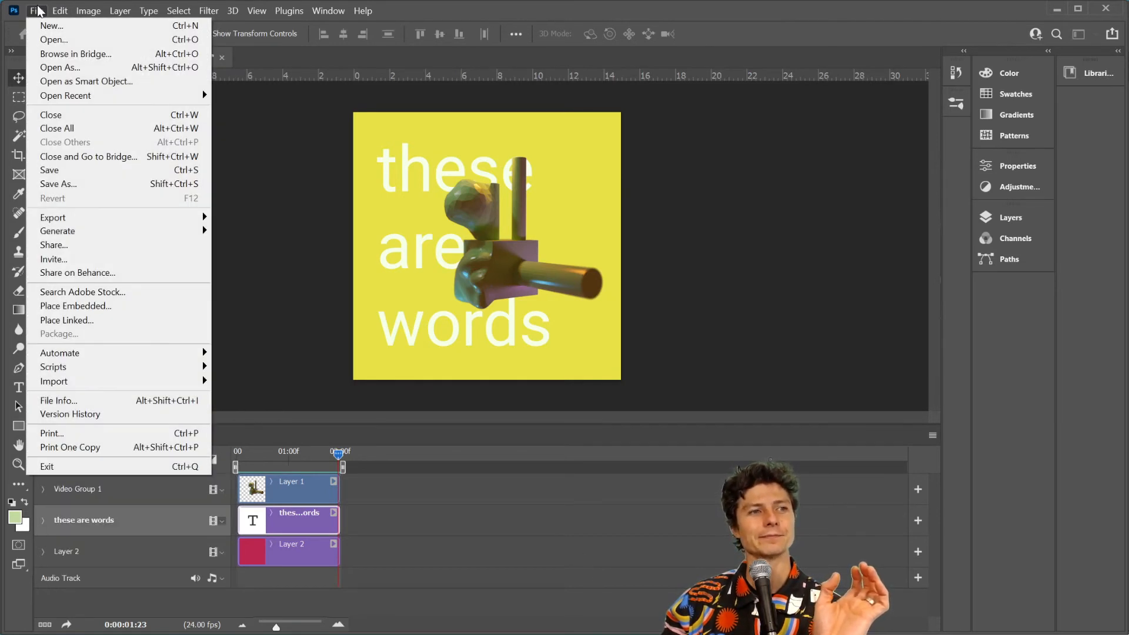
mouse_move(147, 218)
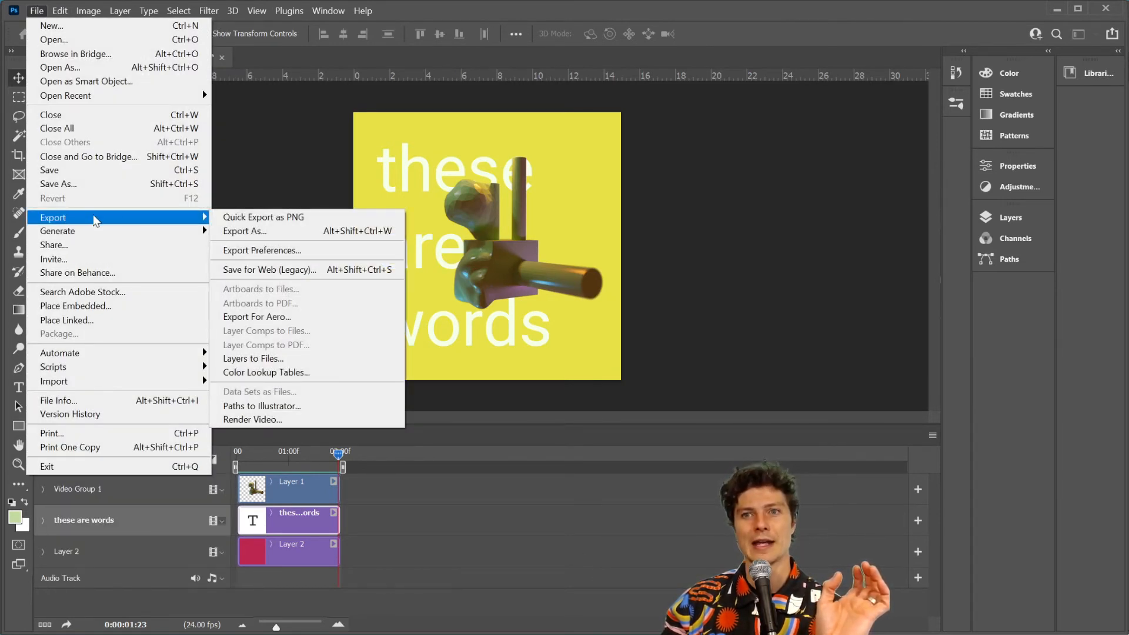
left_click(259, 271)
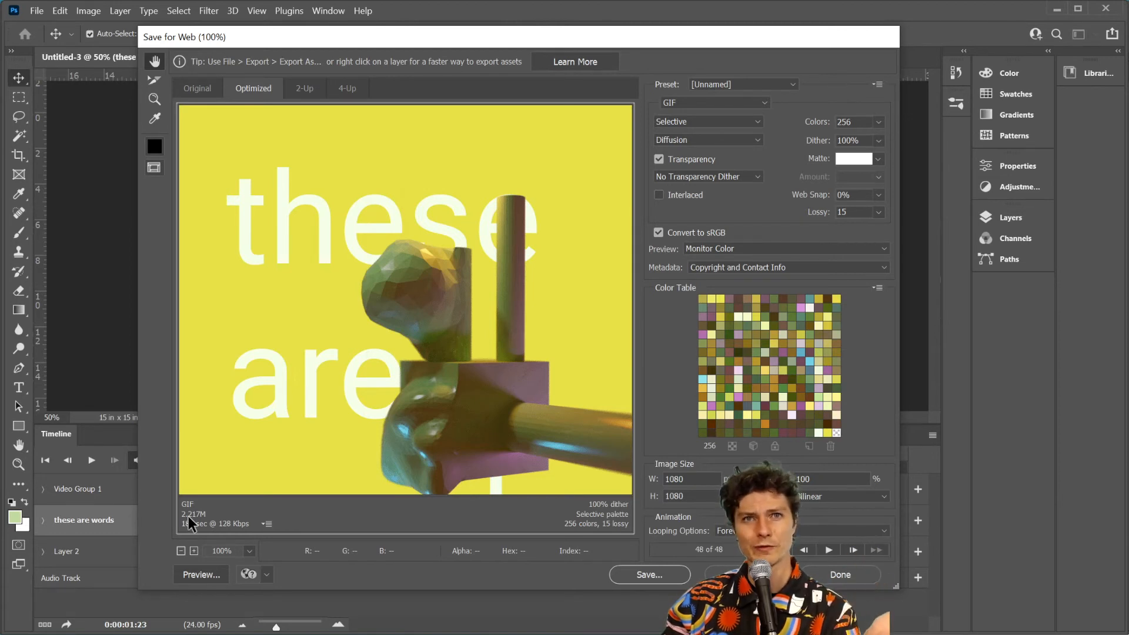
left_click(876, 212)
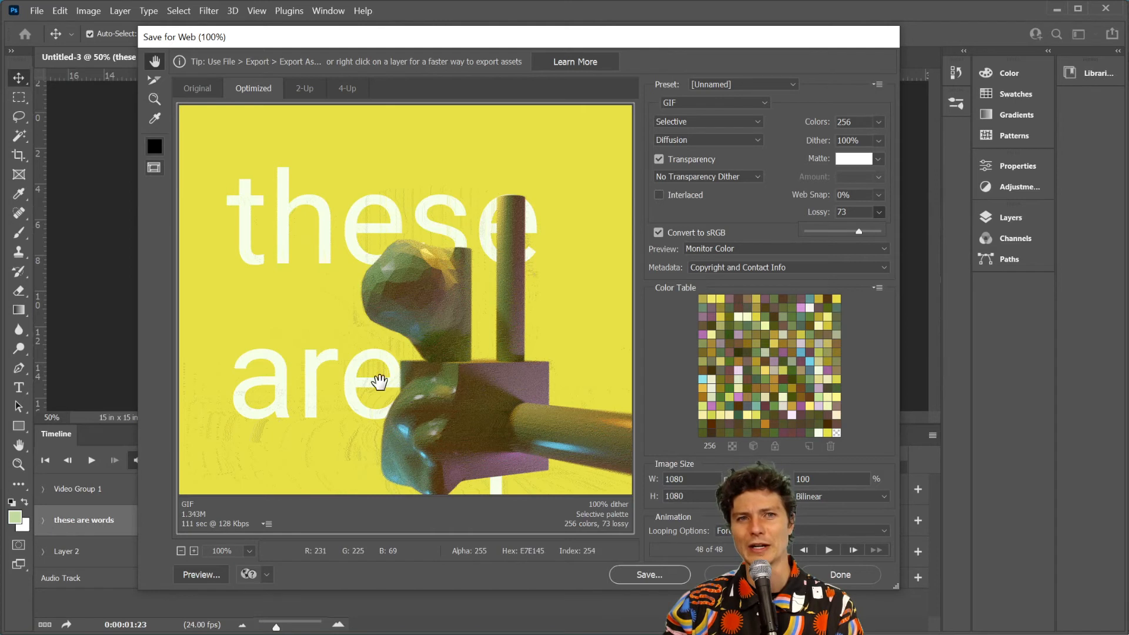
left_click_drag(859, 231, 752, 234)
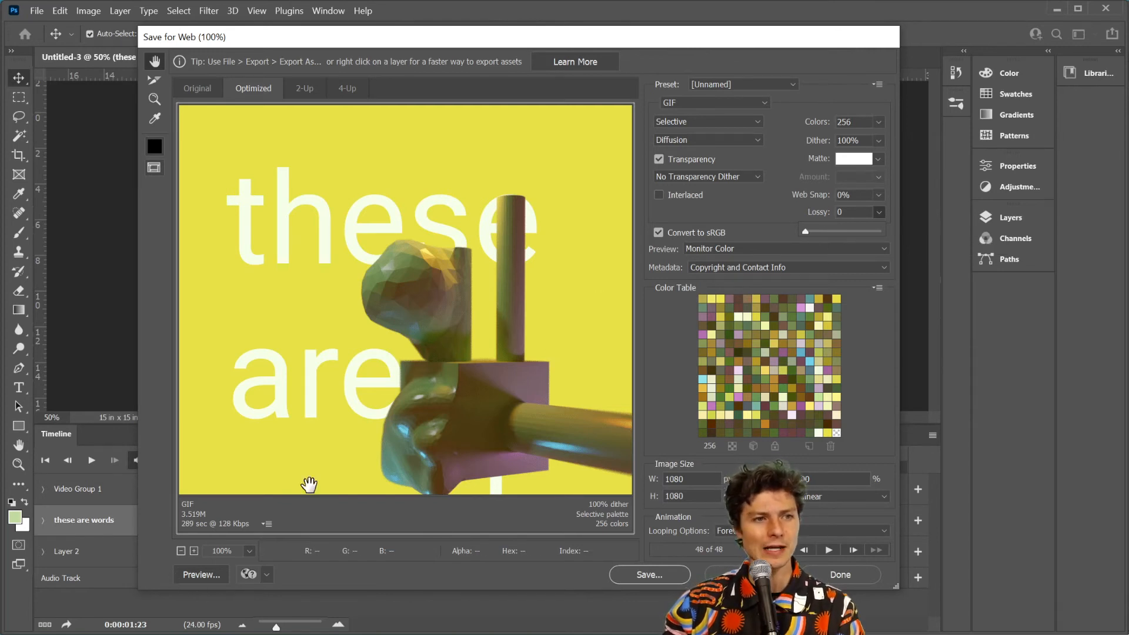
left_click(181, 551)
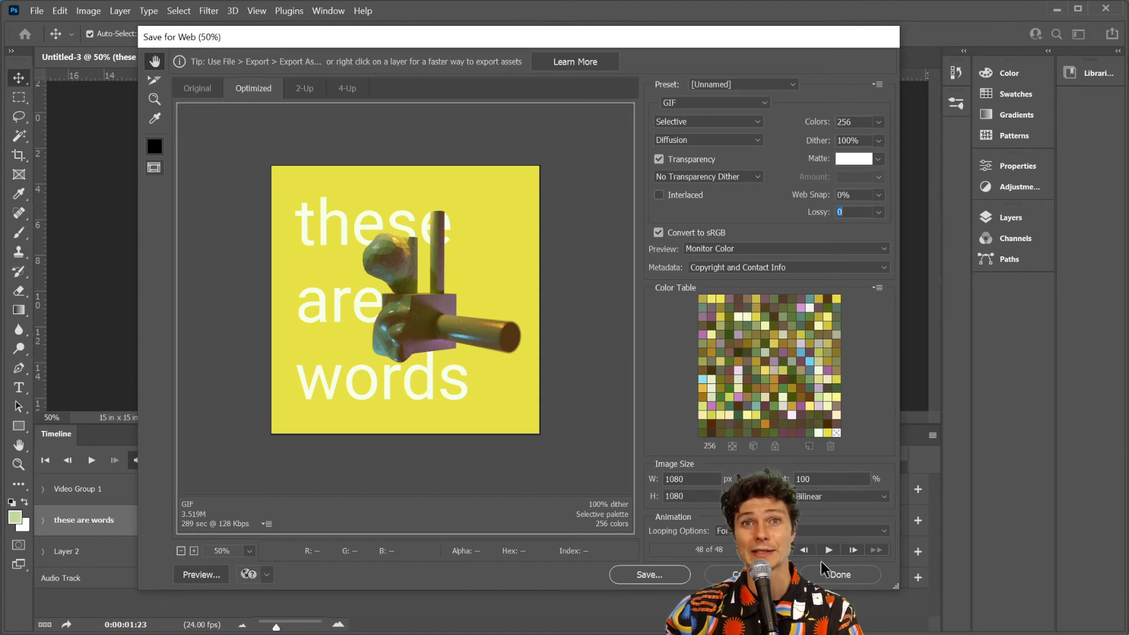
Start saving the optimized GIF and choose the Photography folder under 2021 Spring, Tutorials, Blender as its location
left_click(667, 572)
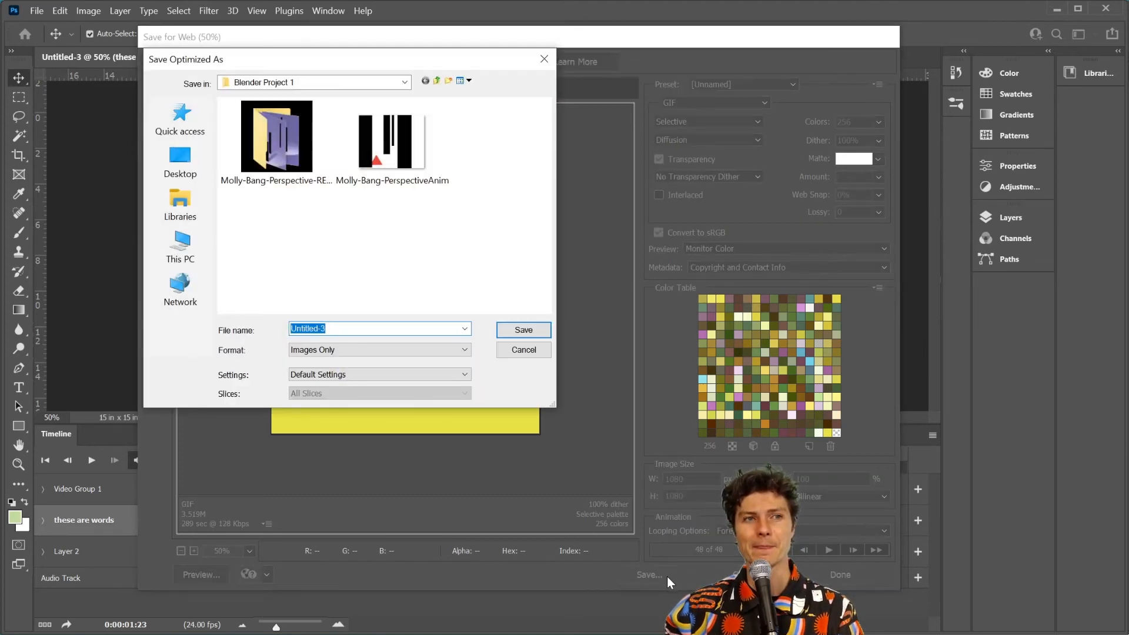
left_click(241, 83)
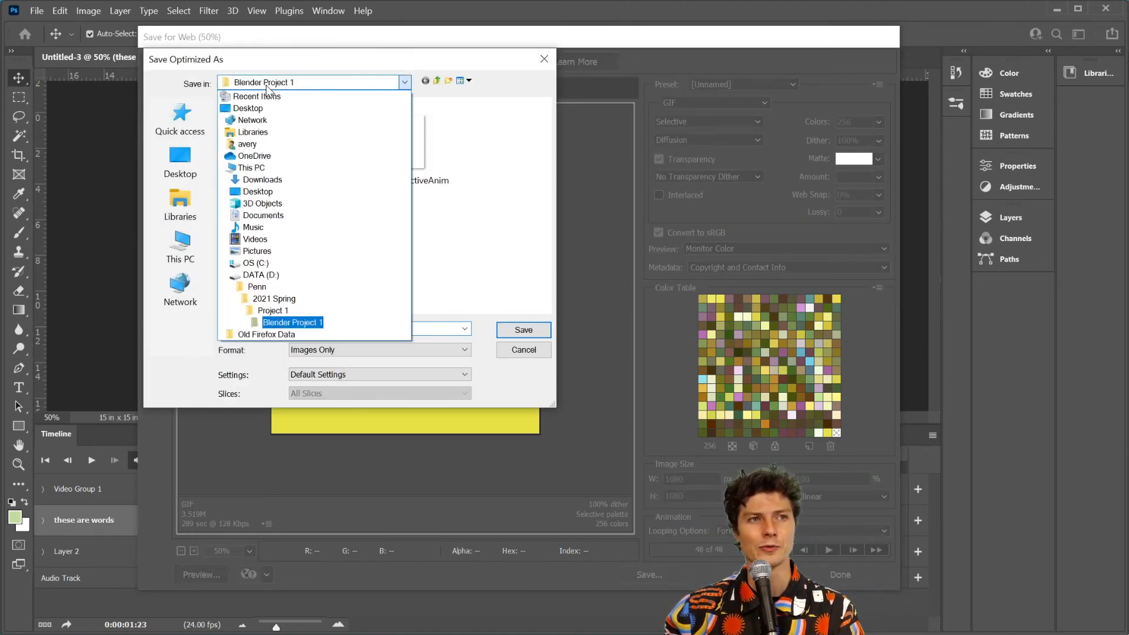
left_click(274, 298)
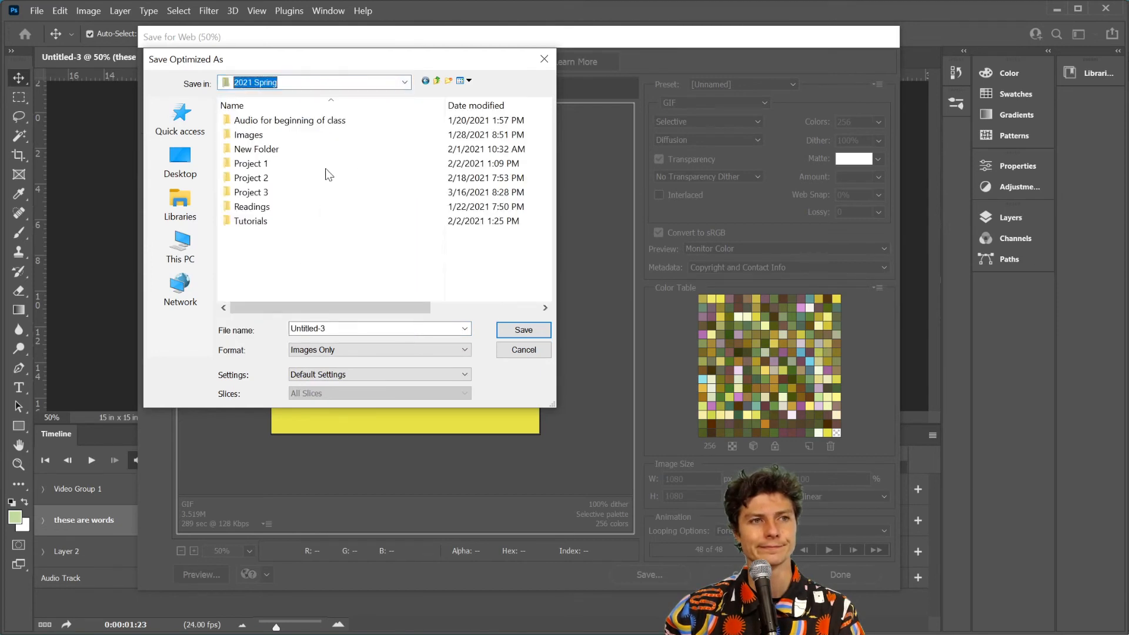
double_click(278, 222)
double_click(262, 120)
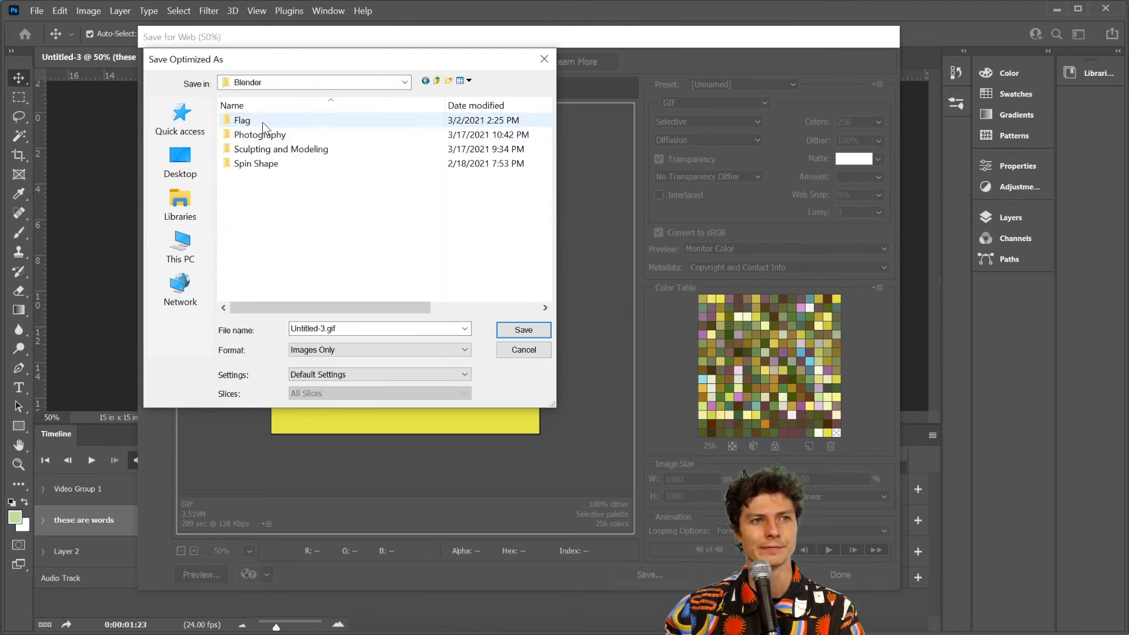
double_click(264, 134)
Name the GIF file test and save it
left_click(326, 328)
left_click(325, 329)
left_click_drag(338, 329, 289, 328)
left_click(318, 329)
key("shift+Home")
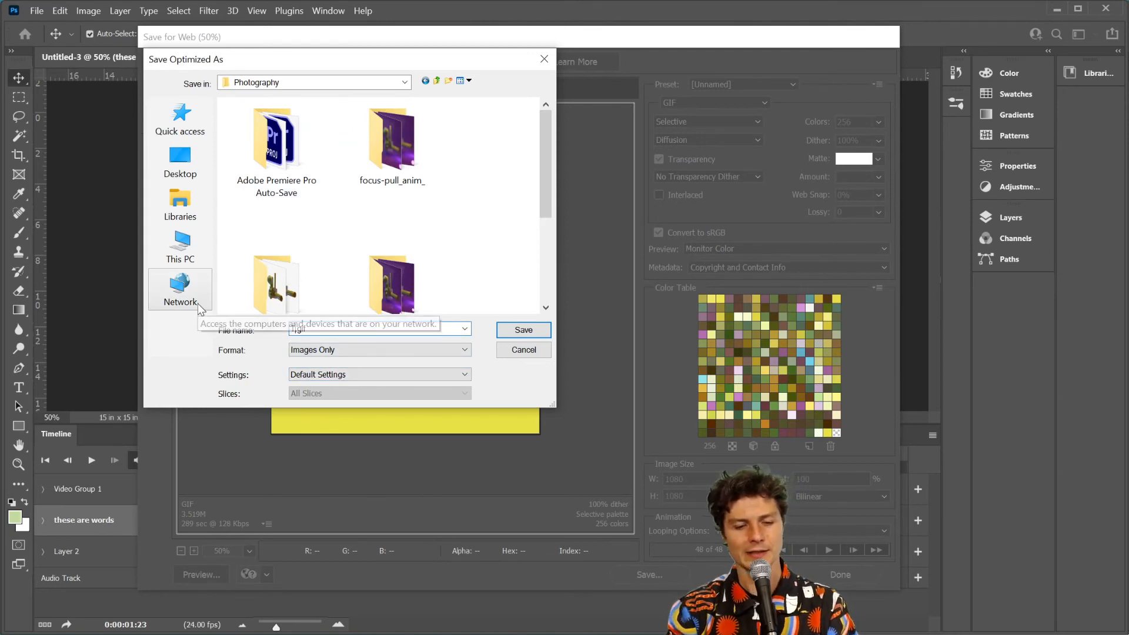
type("test")
left_click(523, 331)
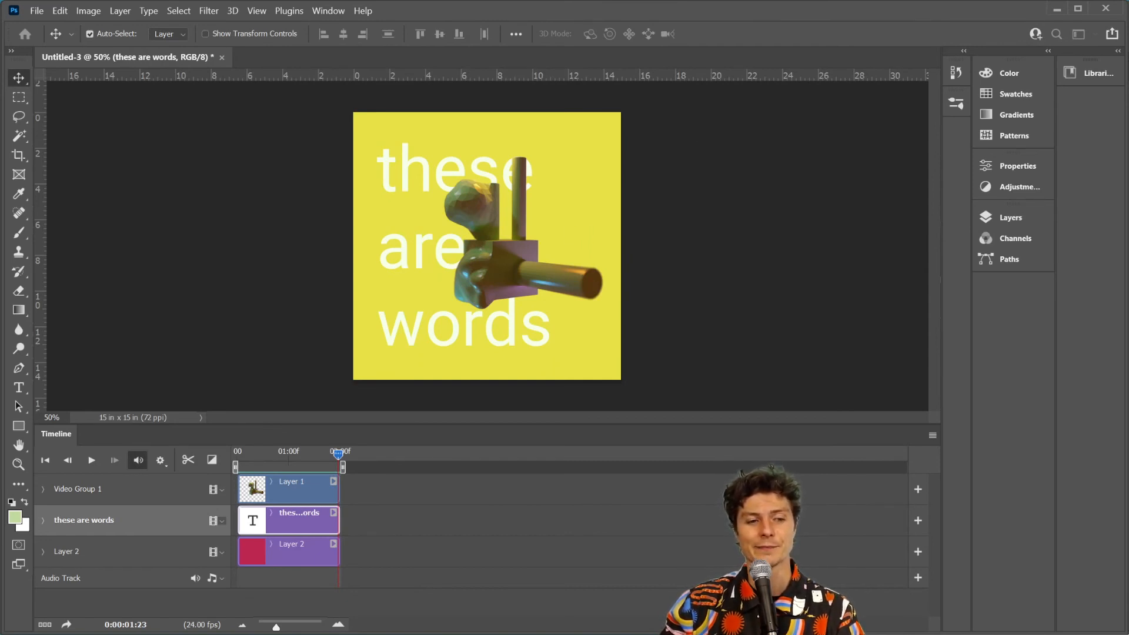
Switch to Illustrator, hide Layer 1 with the purple background image and add an empty layer at the bottom of the stack
key("super+e")
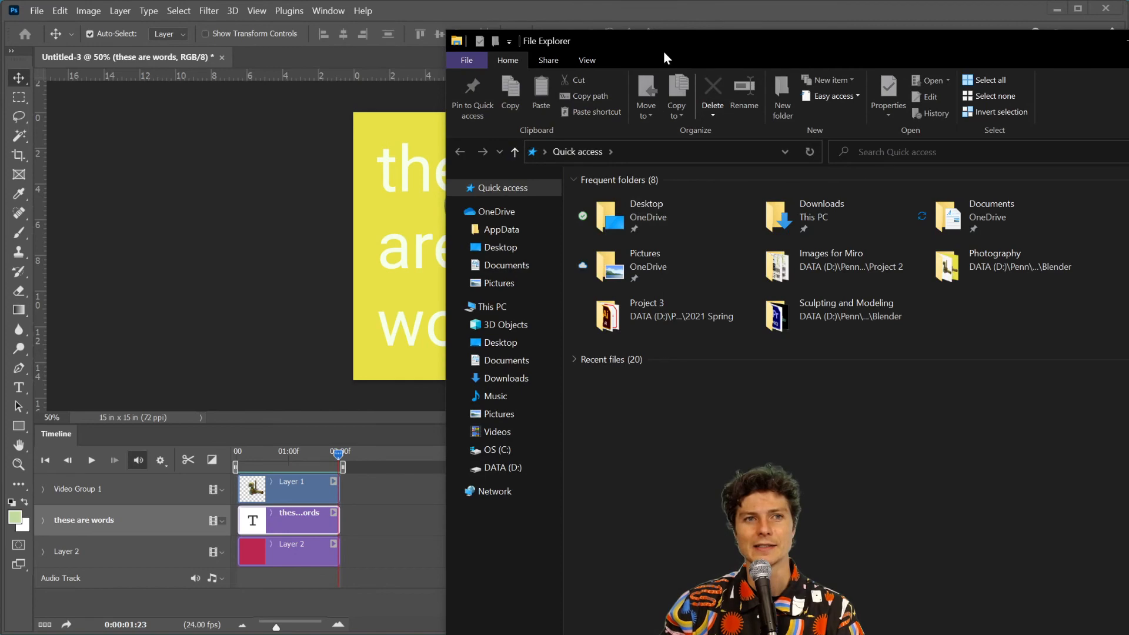
key("alt+F4")
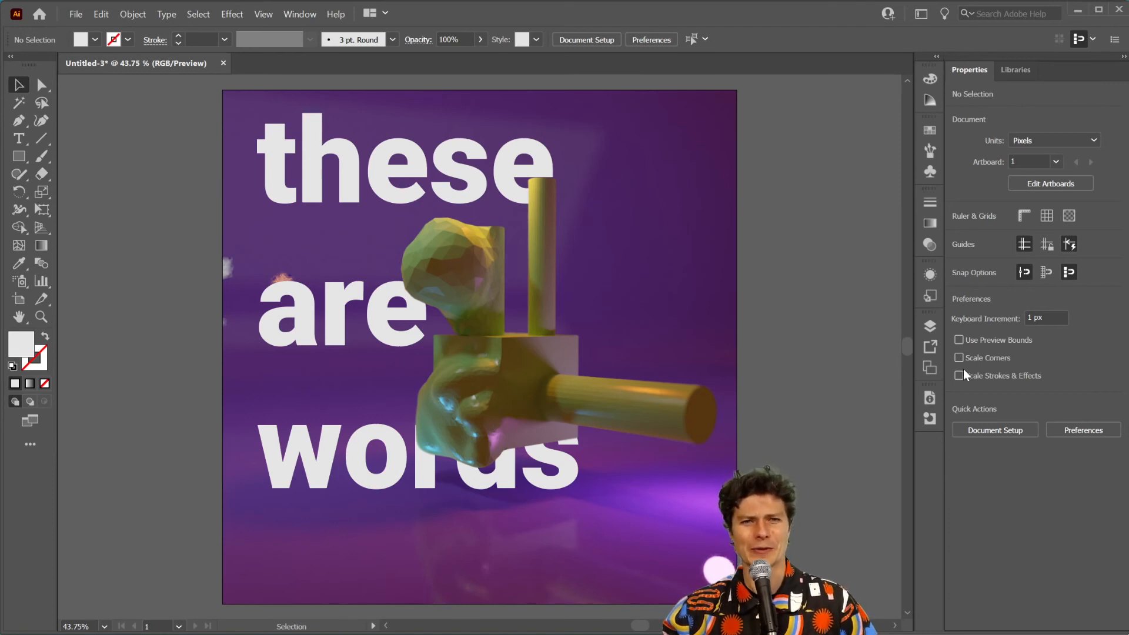
left_click(931, 327)
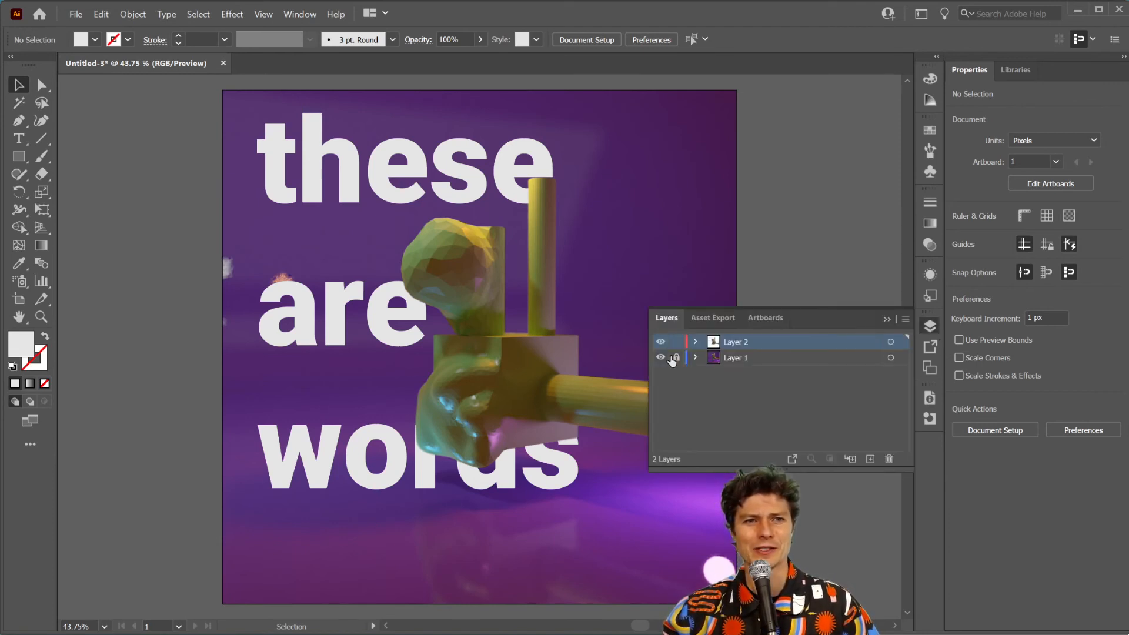
left_click(662, 357)
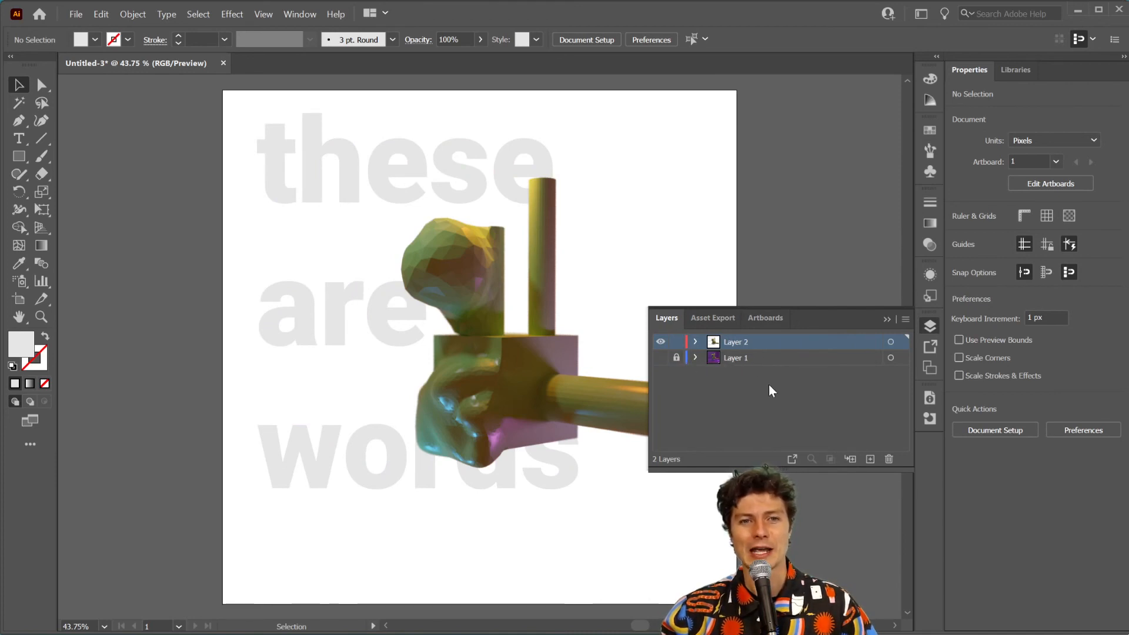
left_click(870, 459)
left_click_drag(814, 346, 800, 378)
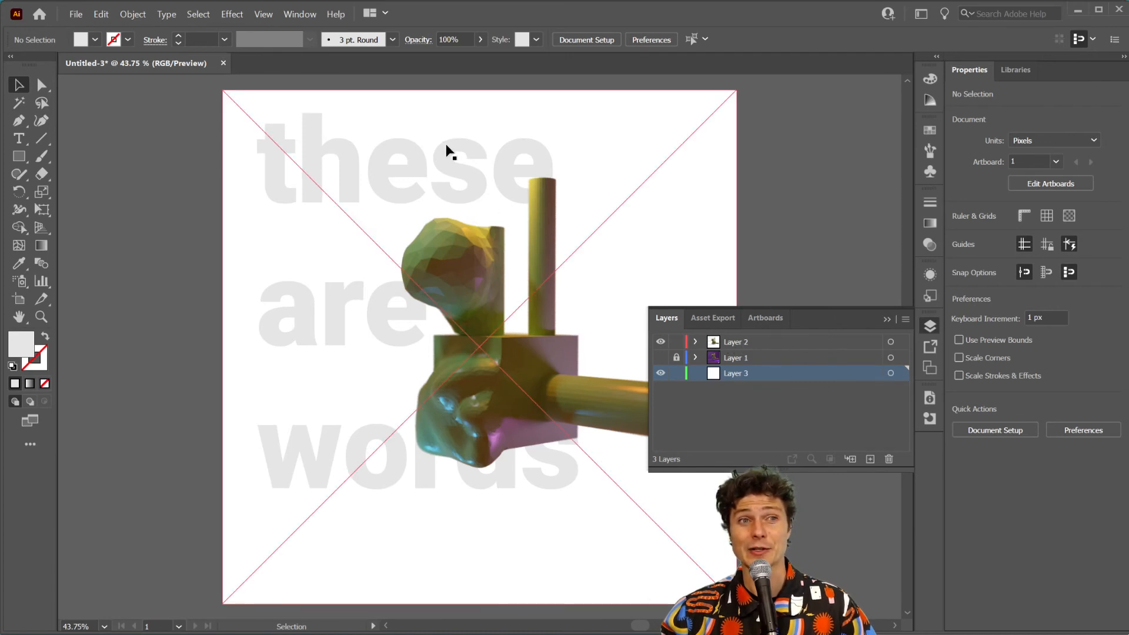
Move the linked IMAGE-2.png cutout from Layer 2 into a new layer above the text and lock that layer
left_click(735, 343)
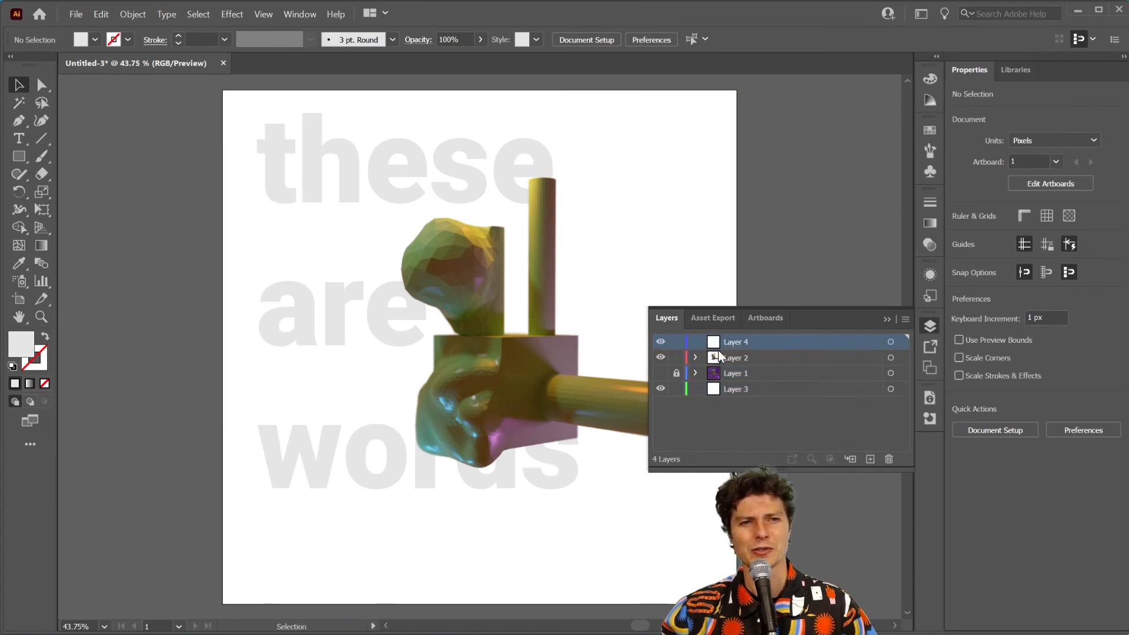
left_click(718, 352)
left_click(517, 311)
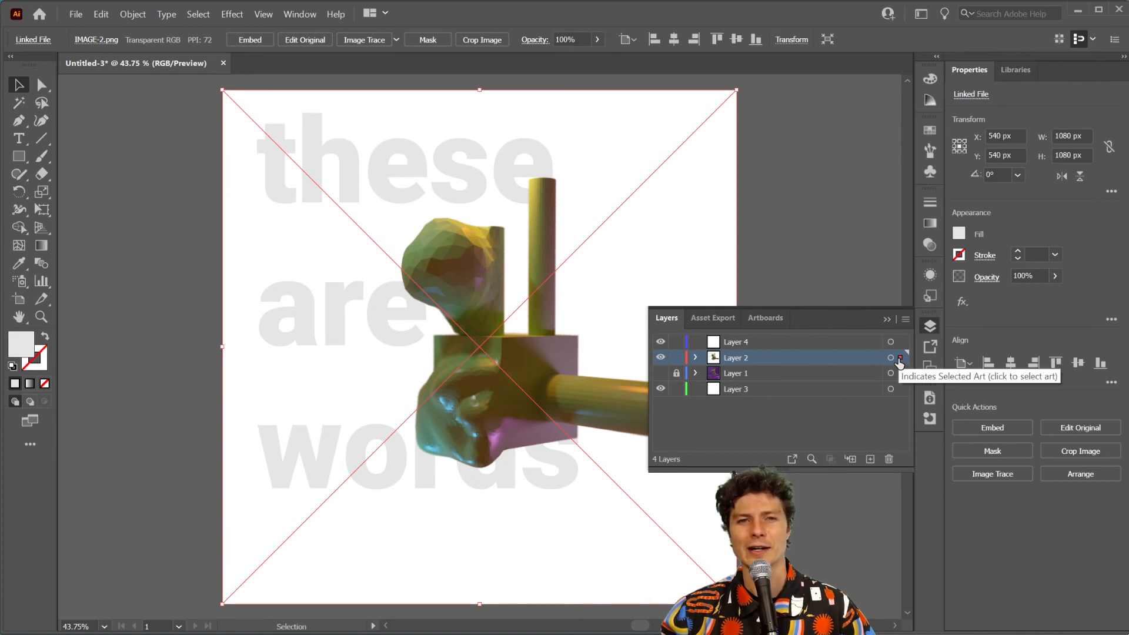
left_click_drag(900, 363, 901, 343)
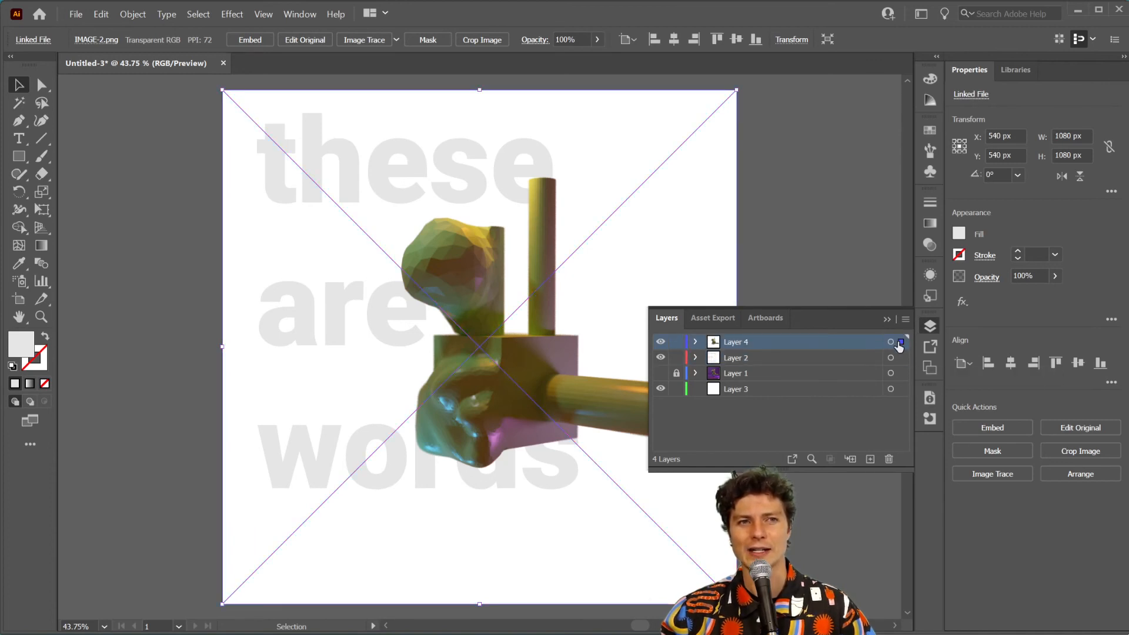
left_click(676, 342)
left_click(660, 342)
left_click(661, 342)
left_click(661, 342)
left_click(661, 342)
Draw a 1080 by 1080 px rectangle covering the artboard on Layer 3 and fill it with a freeform gradient
left_click(539, 301)
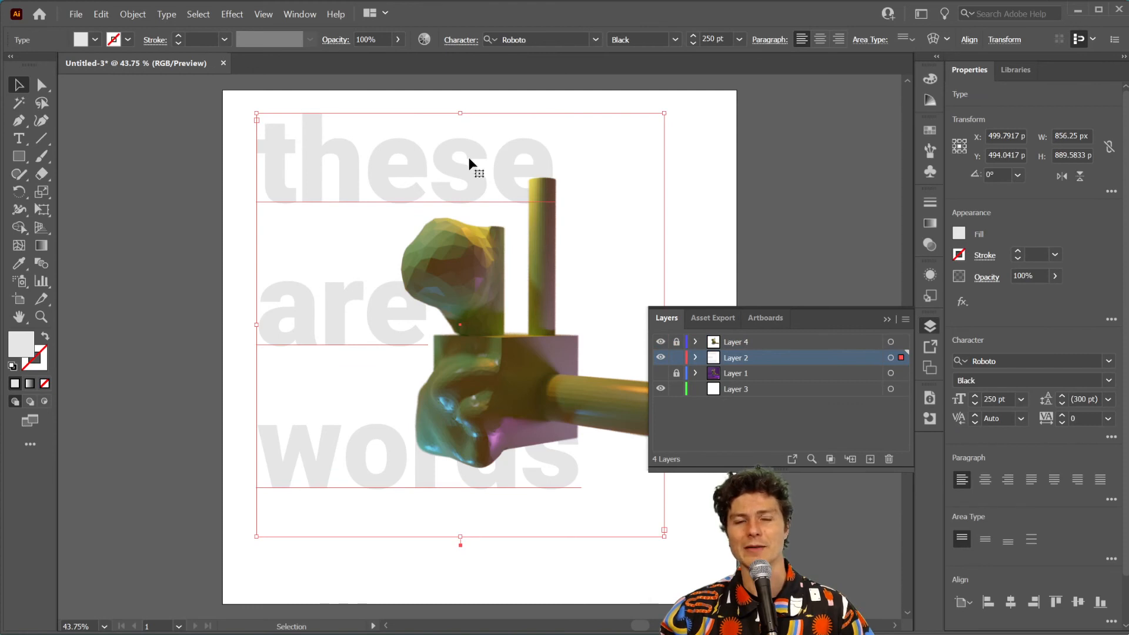
left_click(791, 389)
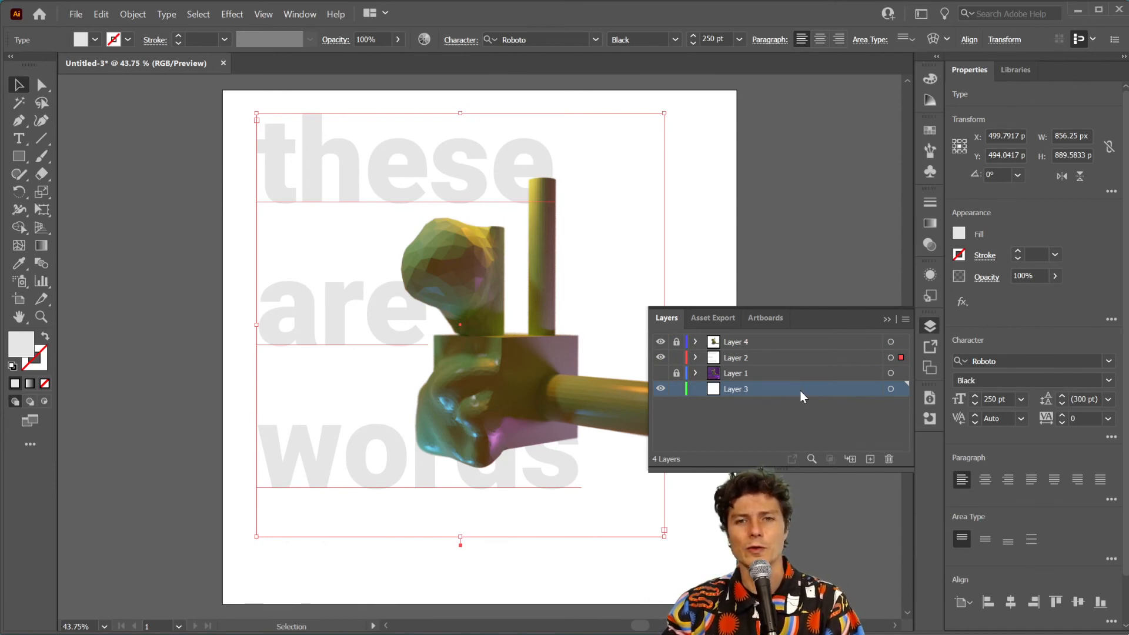
key("m")
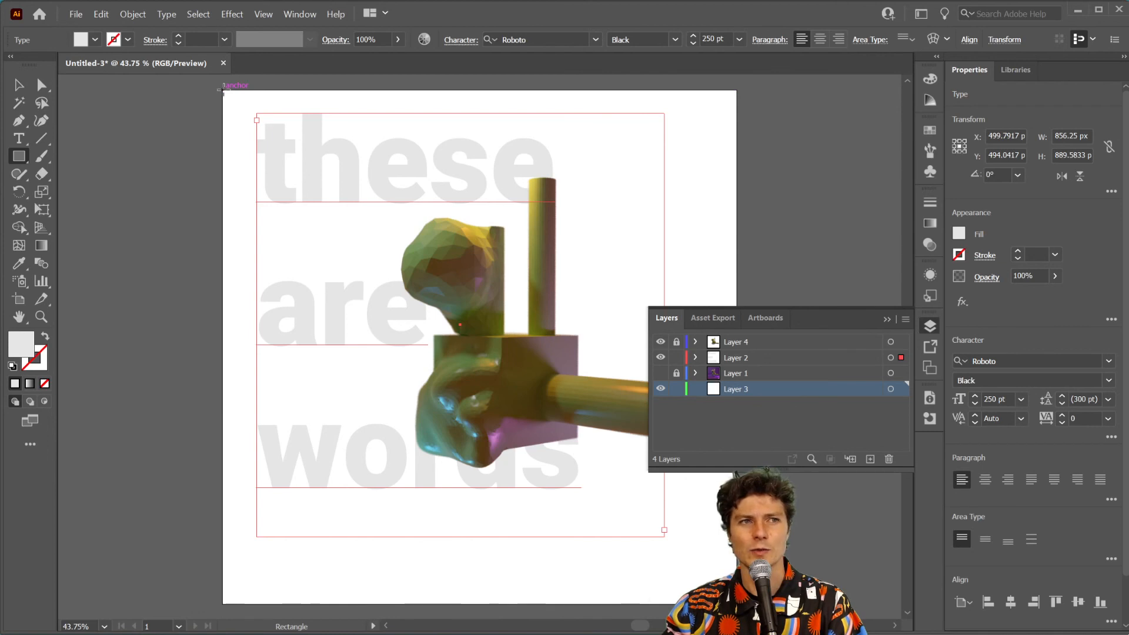
left_click_drag(222, 90, 737, 603)
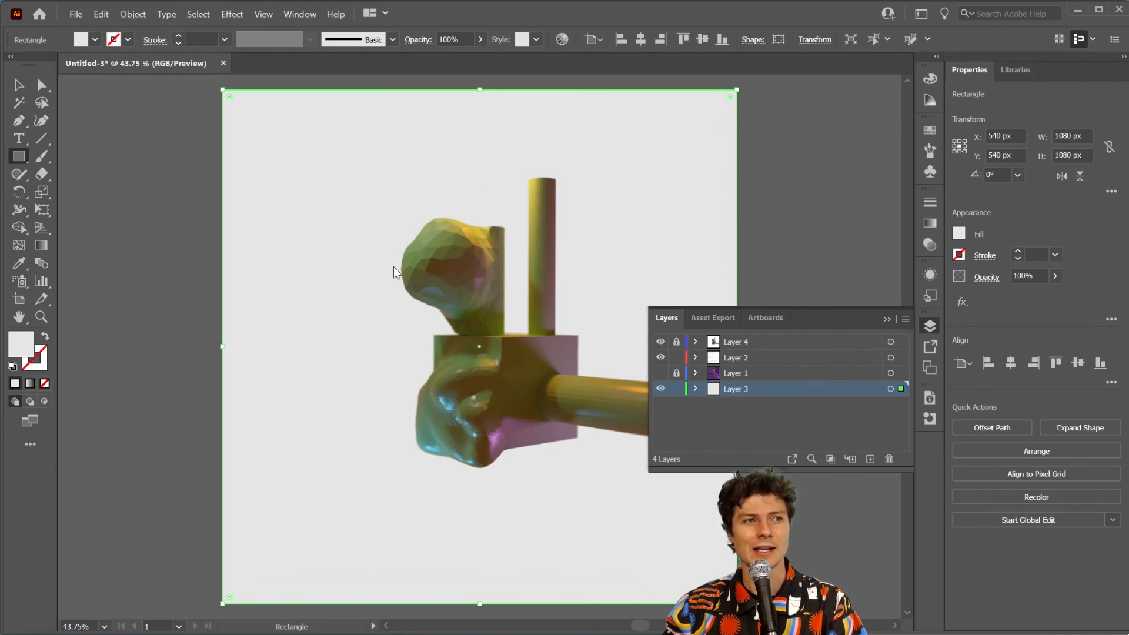
left_click(43, 247)
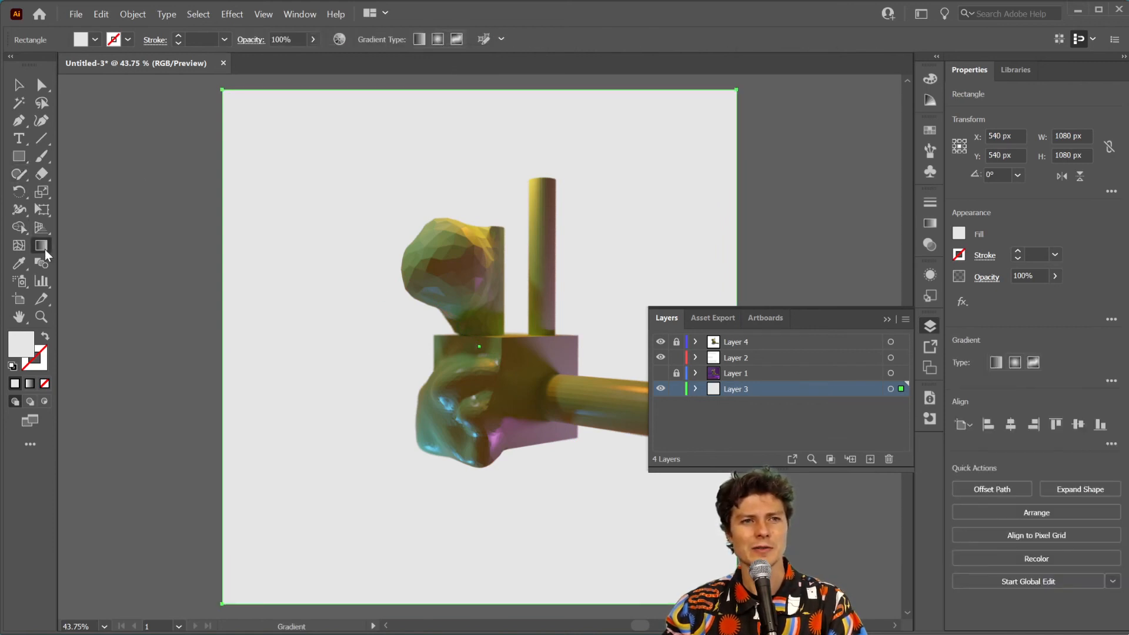
left_click(456, 37)
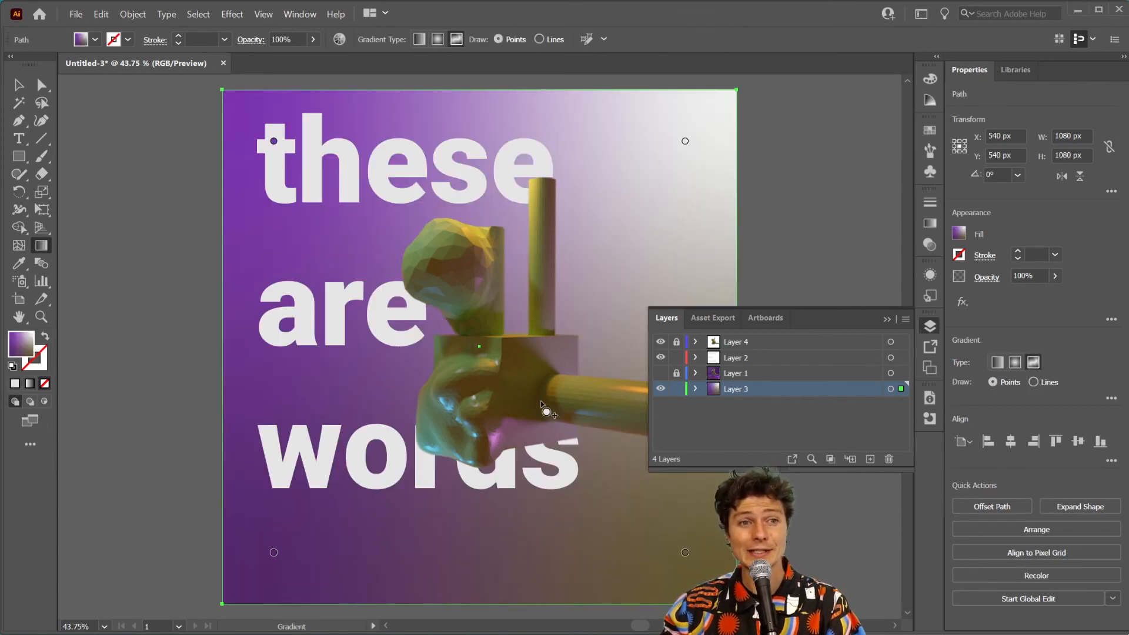
Color the rectangle's upper-right gradient stop with yellow sampled from the faceted ball and shift the stop inward toward the word "these"
double_click(685, 142)
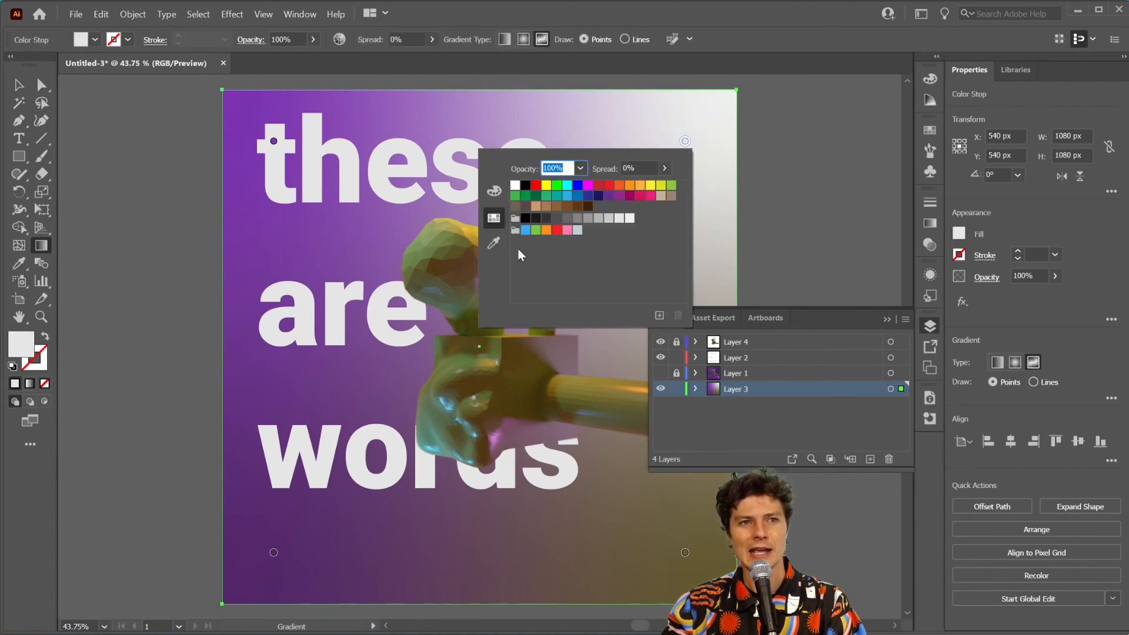
left_click(493, 243)
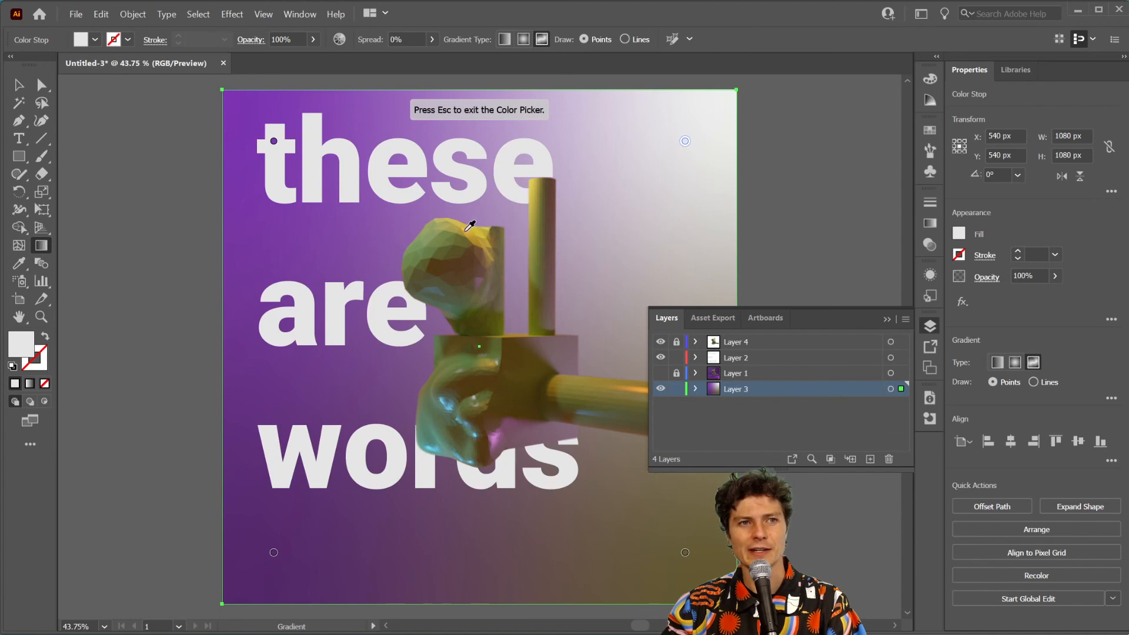
left_click(469, 226)
left_click_drag(668, 152, 616, 146)
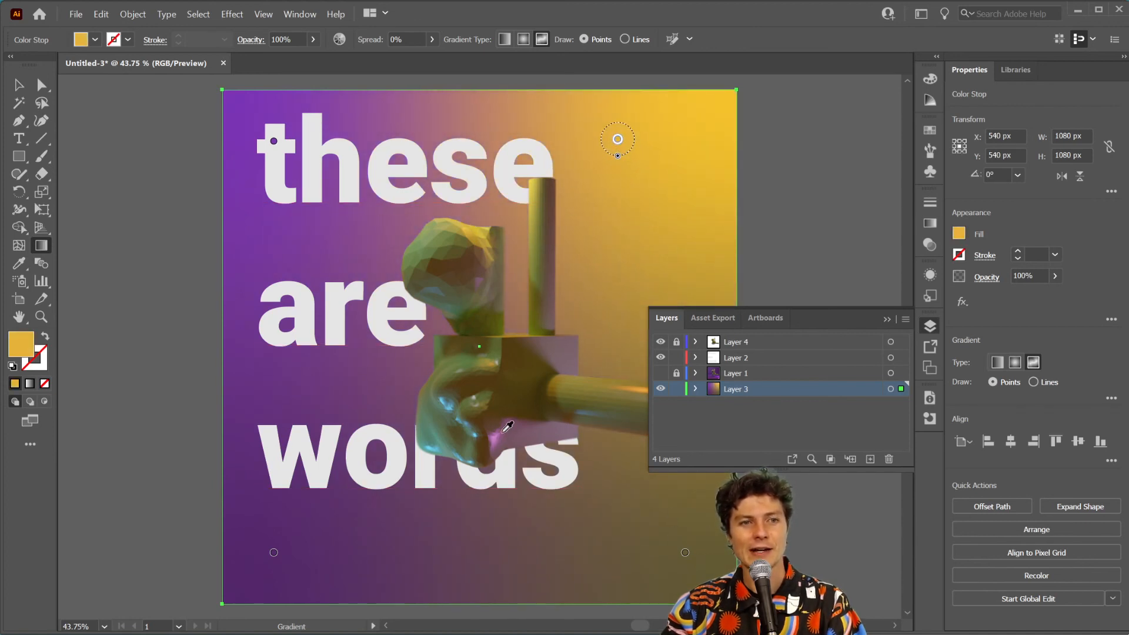
Color the lower-right gradient stop with pink sampled from the render's underside and collapse the layer list
double_click(685, 554)
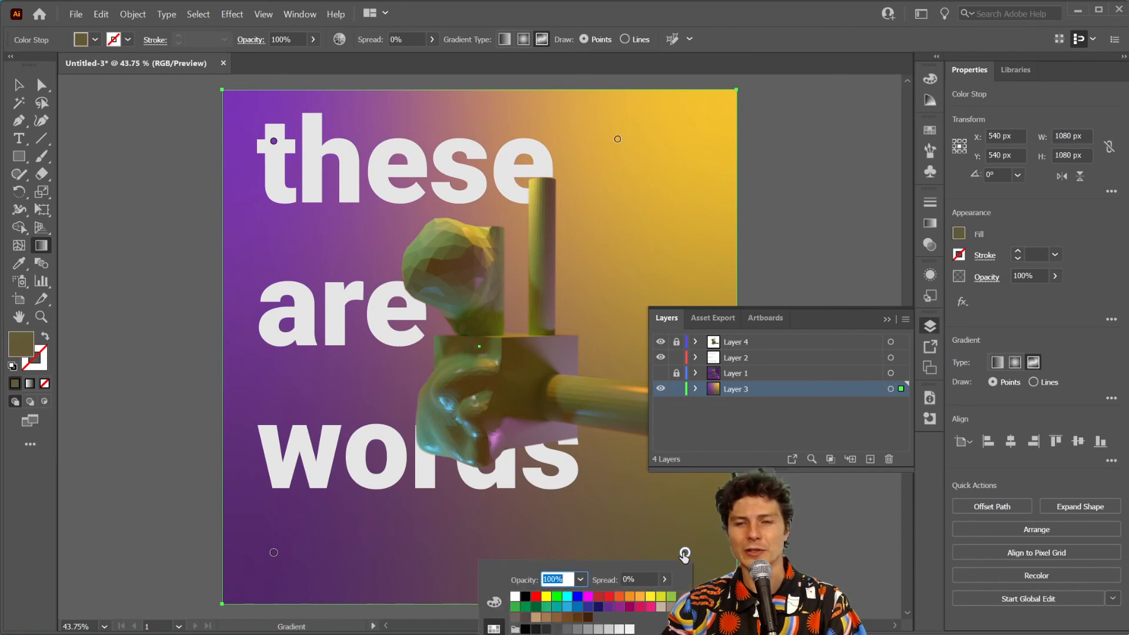
left_click(493, 601)
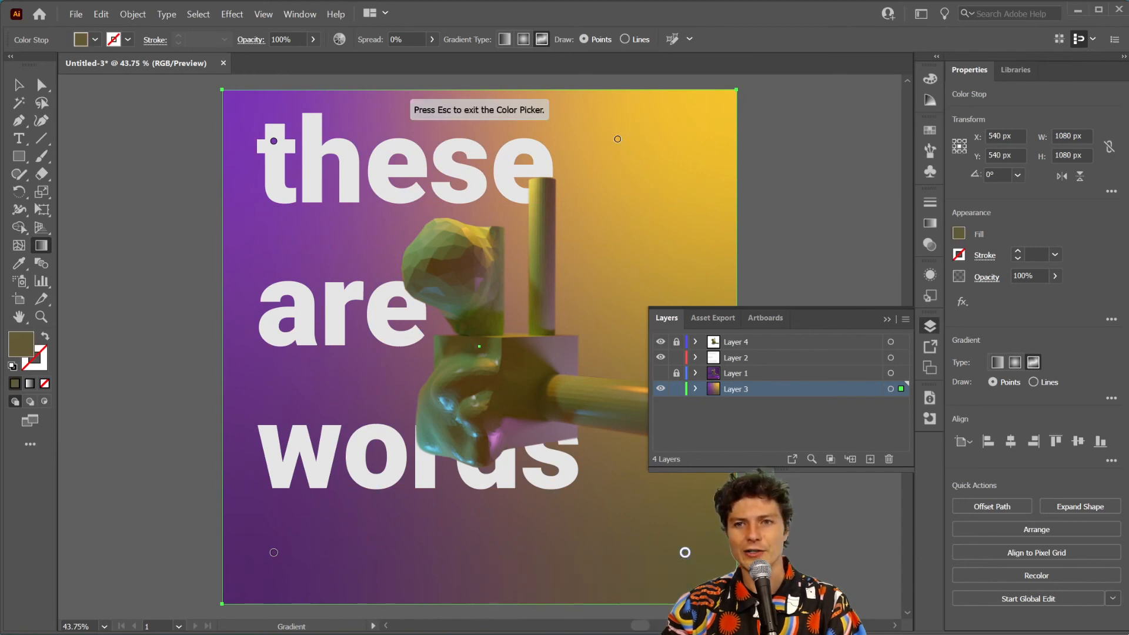
left_click(495, 438)
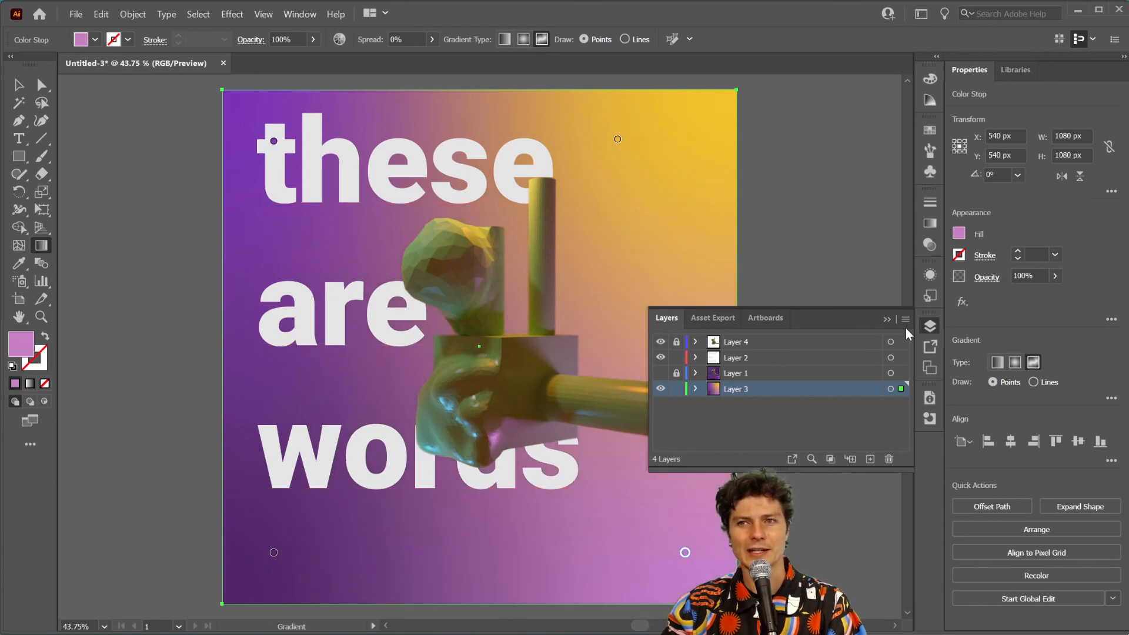
left_click(887, 320)
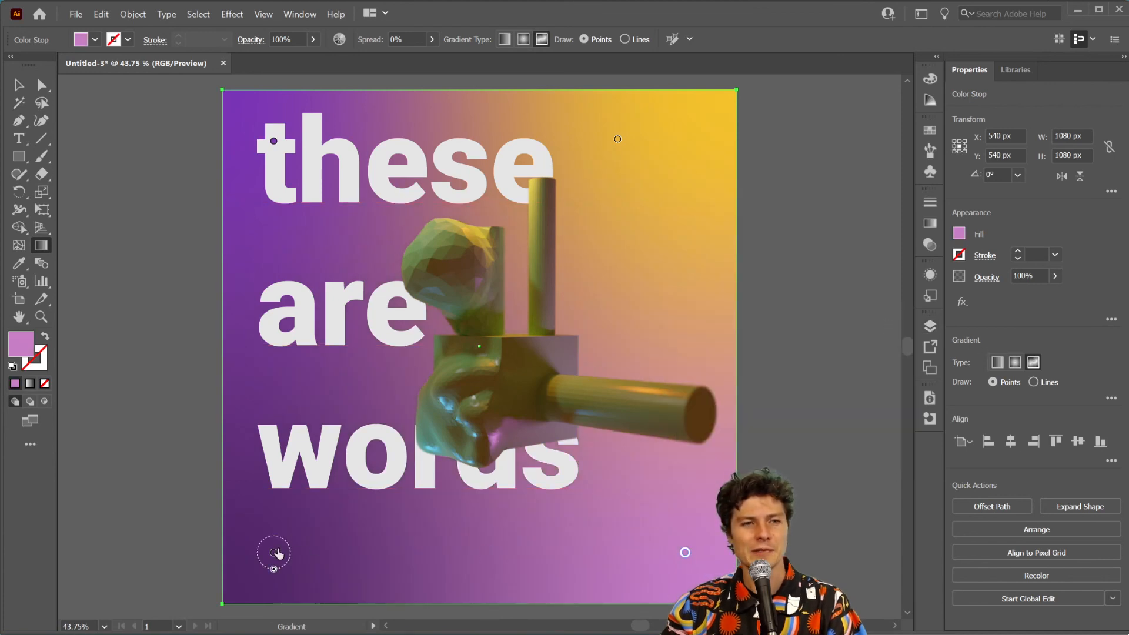
Move the lower-left gradient stop up onto the word "words" and color it with blue sampled from the render's glossy shape
left_click_drag(275, 553, 311, 463)
double_click(310, 463)
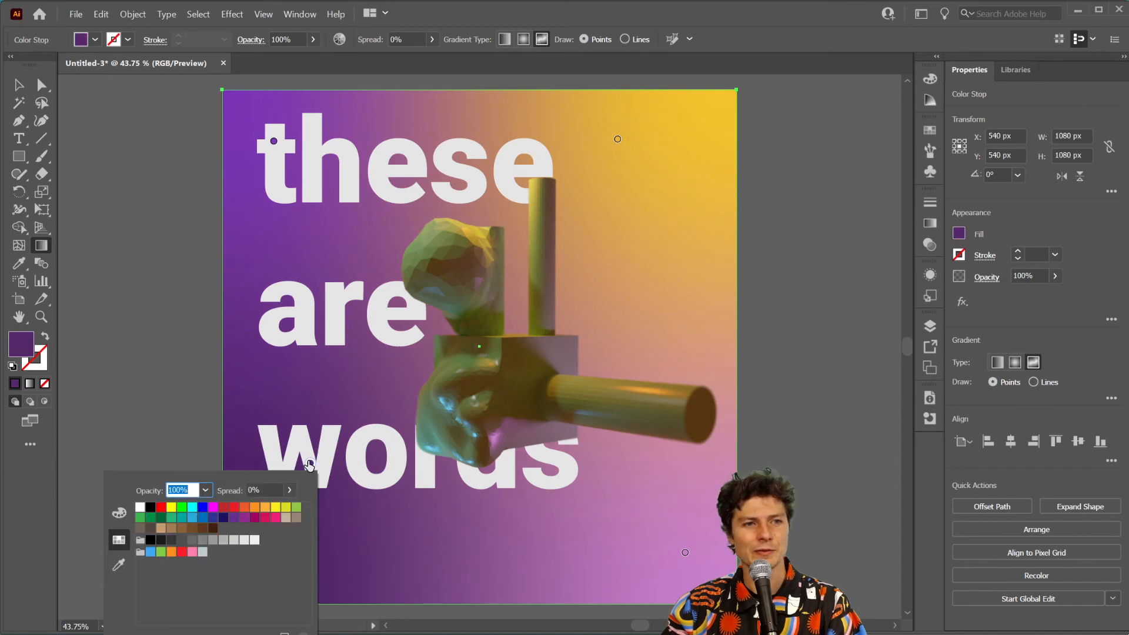
left_click(119, 565)
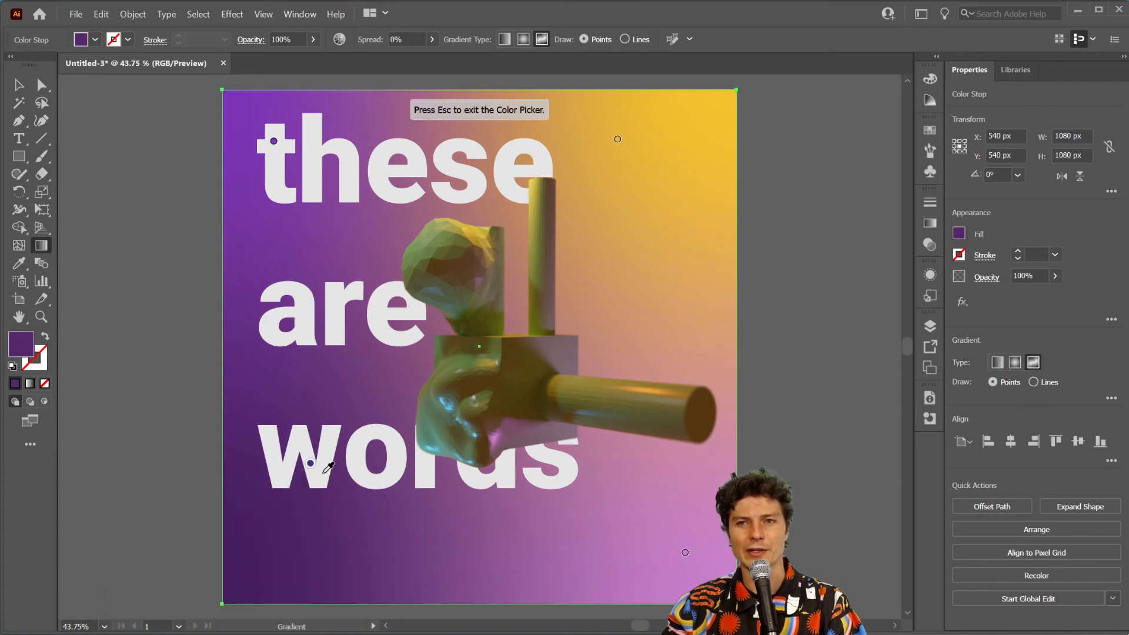
left_click(450, 397)
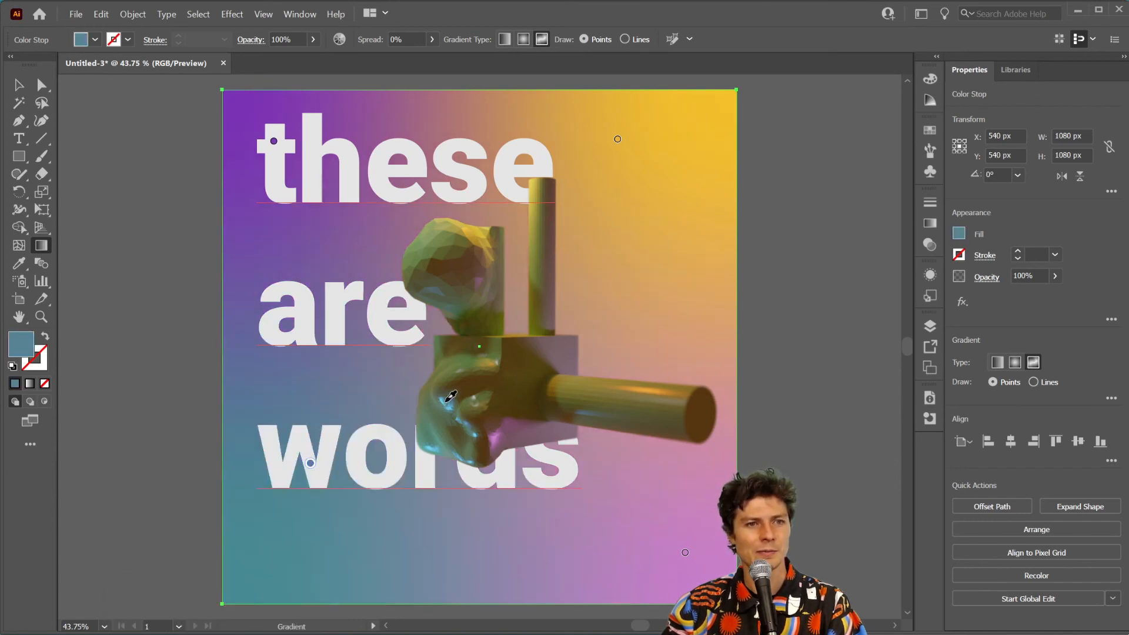
Color the upper-left gradient stop with green sampled from the faceted ball and shift it inward to the base of "these"
double_click(274, 142)
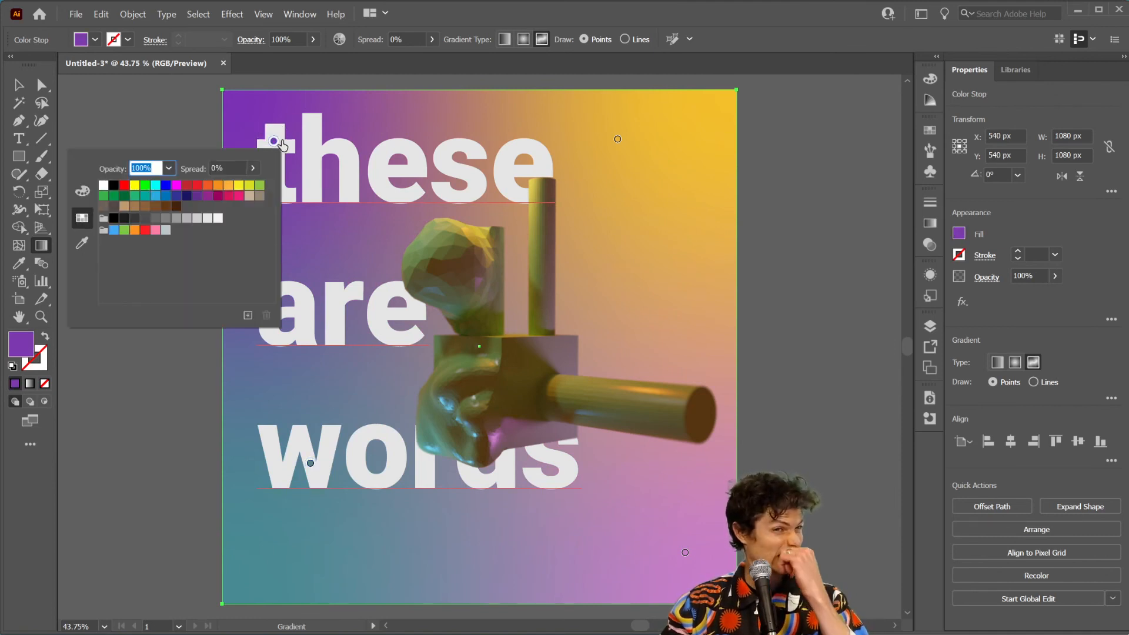
left_click(83, 242)
left_click(422, 244)
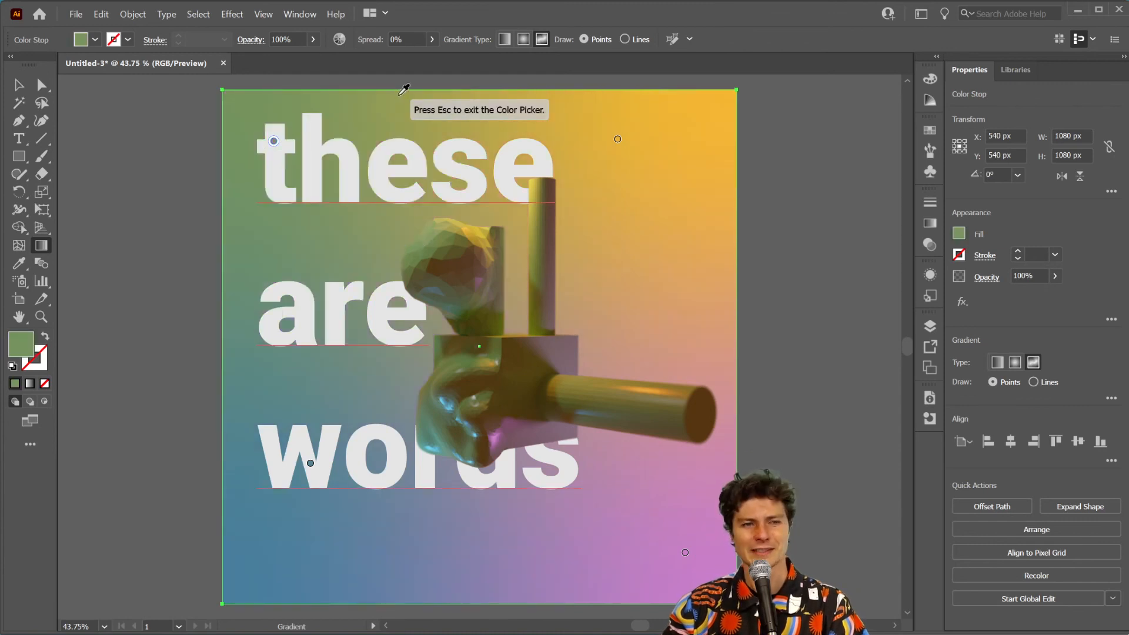
key("Escape")
left_click_drag(275, 145, 308, 194)
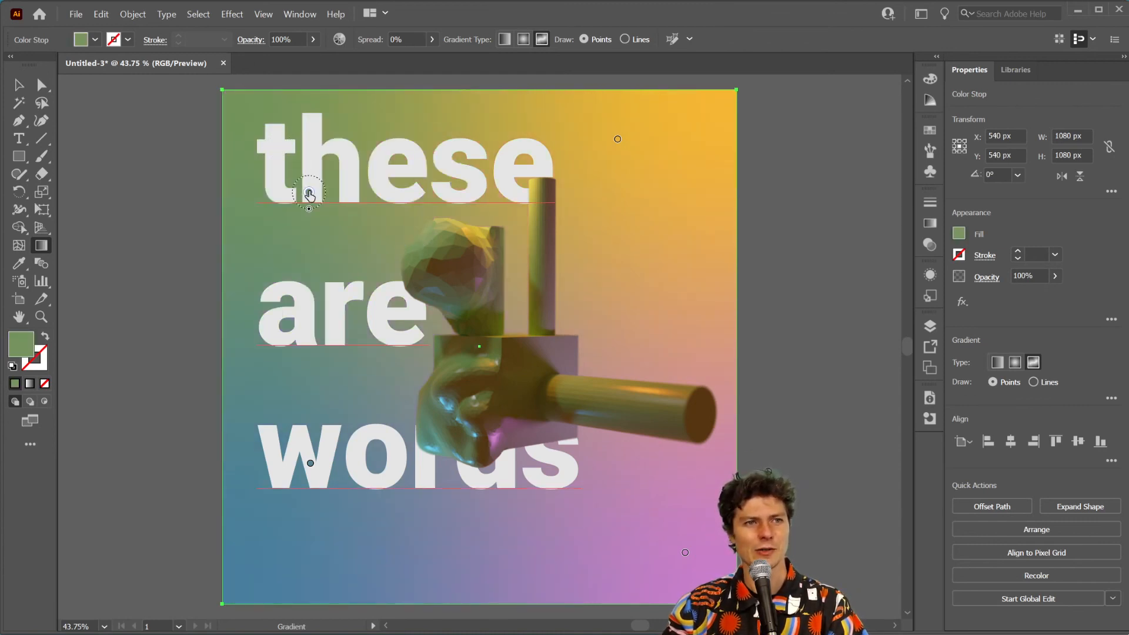
Delete the upper-left green gradient stop and add a new green stop, placing it between the words "are" and "words"
key("Delete")
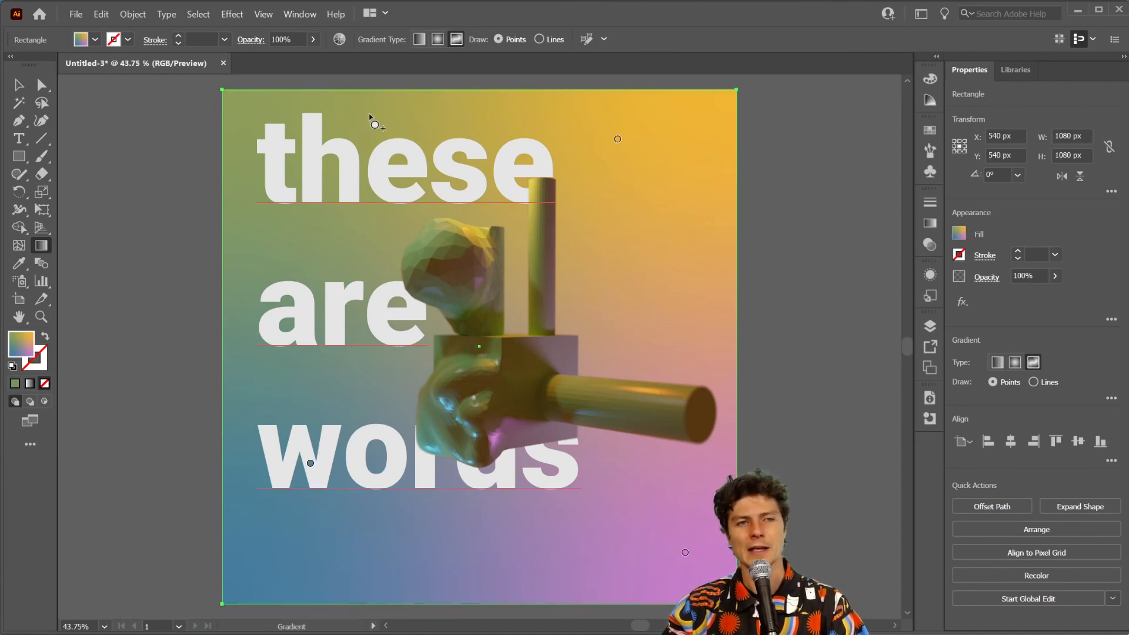
left_click(309, 194)
left_click_drag(309, 194, 320, 372)
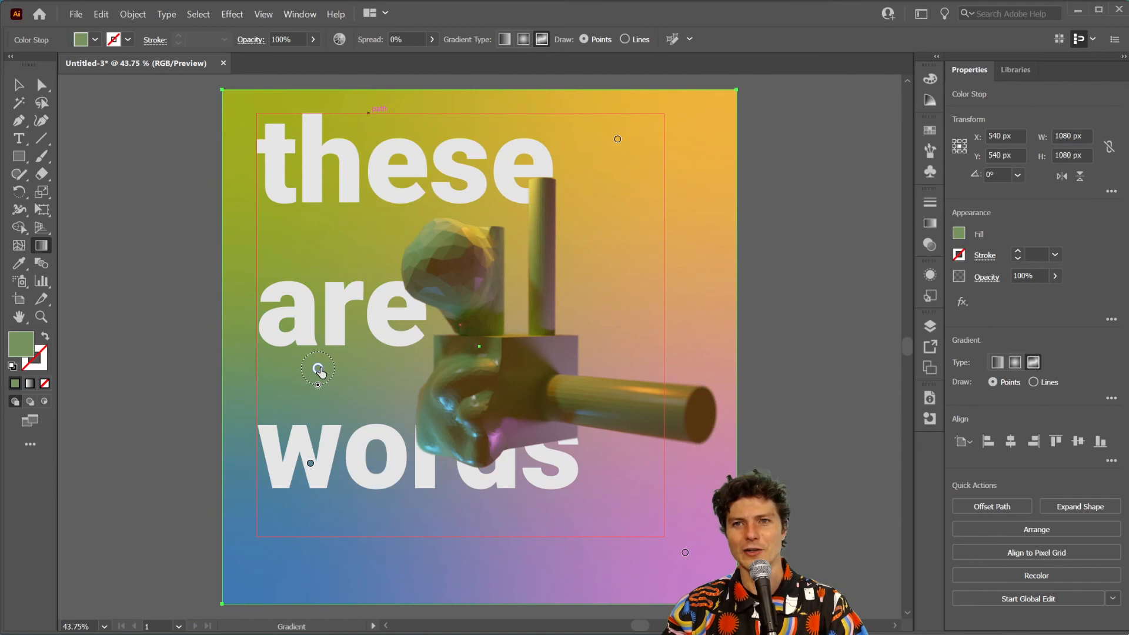